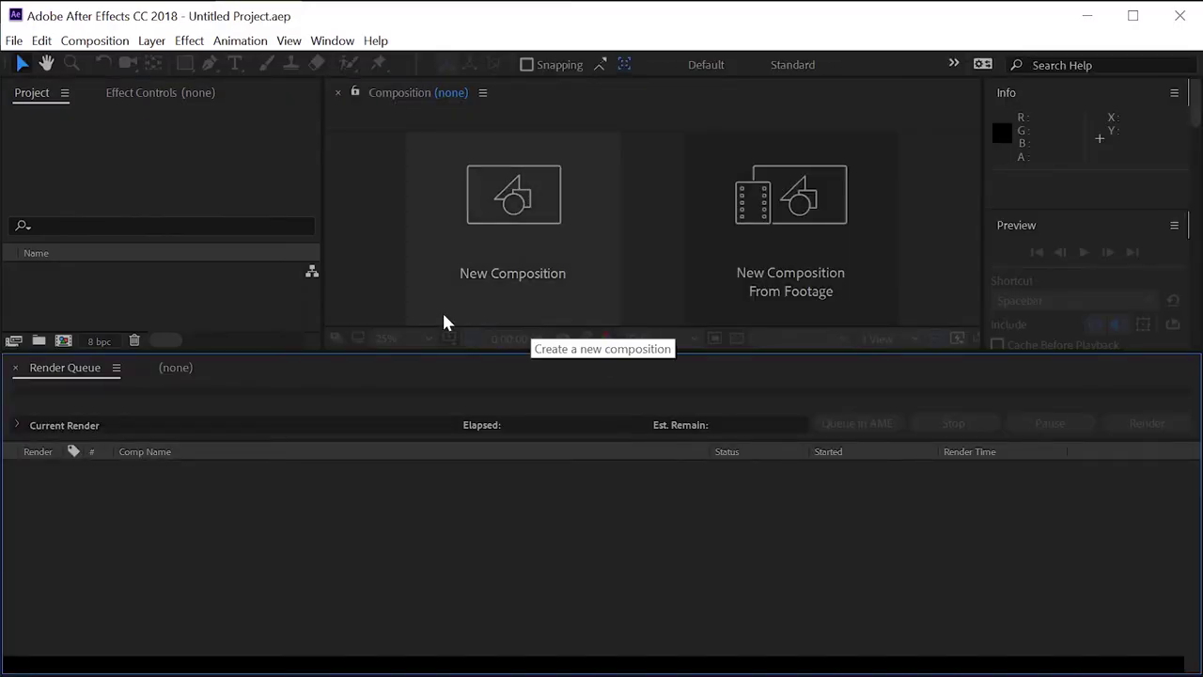
# Import introtutorial.psd from the videos folder as a composition retaining layer sizes.
pyautogui.click(15, 41)
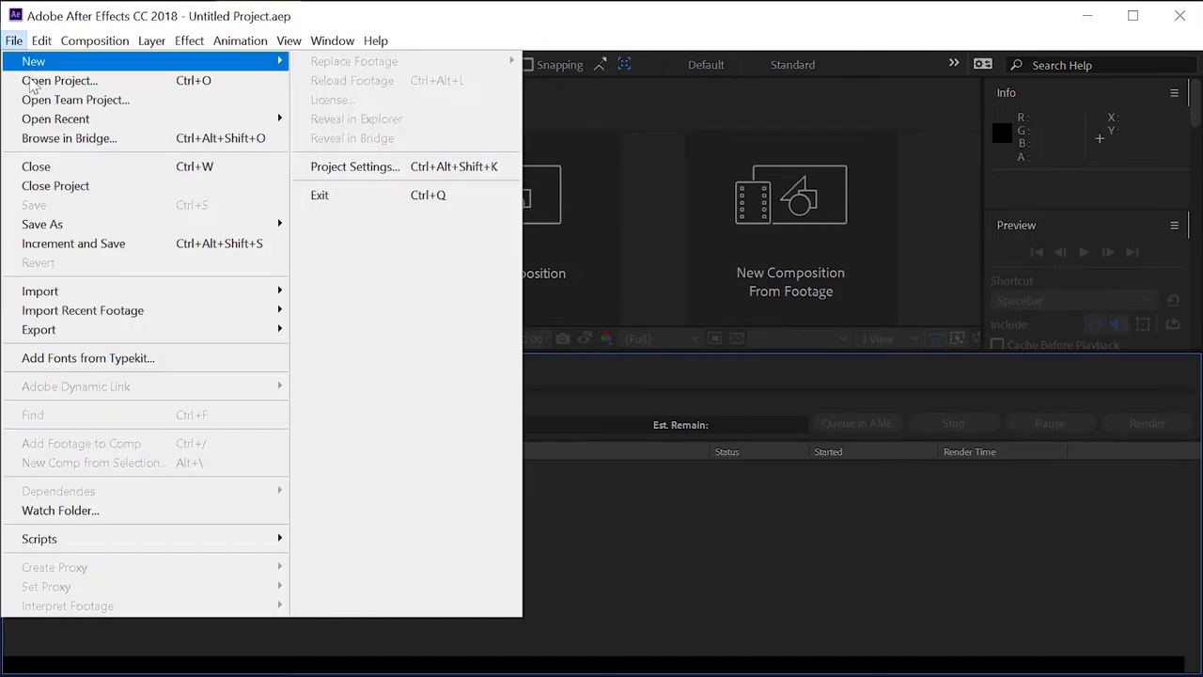
pyautogui.moveTo(235, 291)
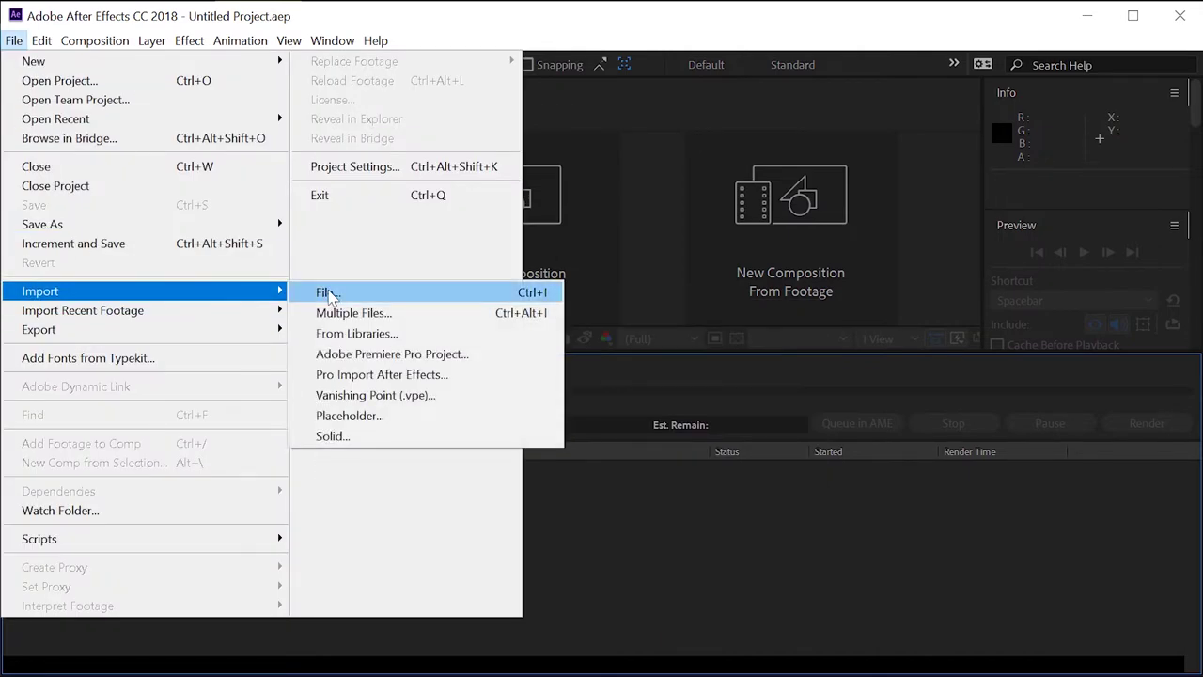
pyautogui.click(330, 297)
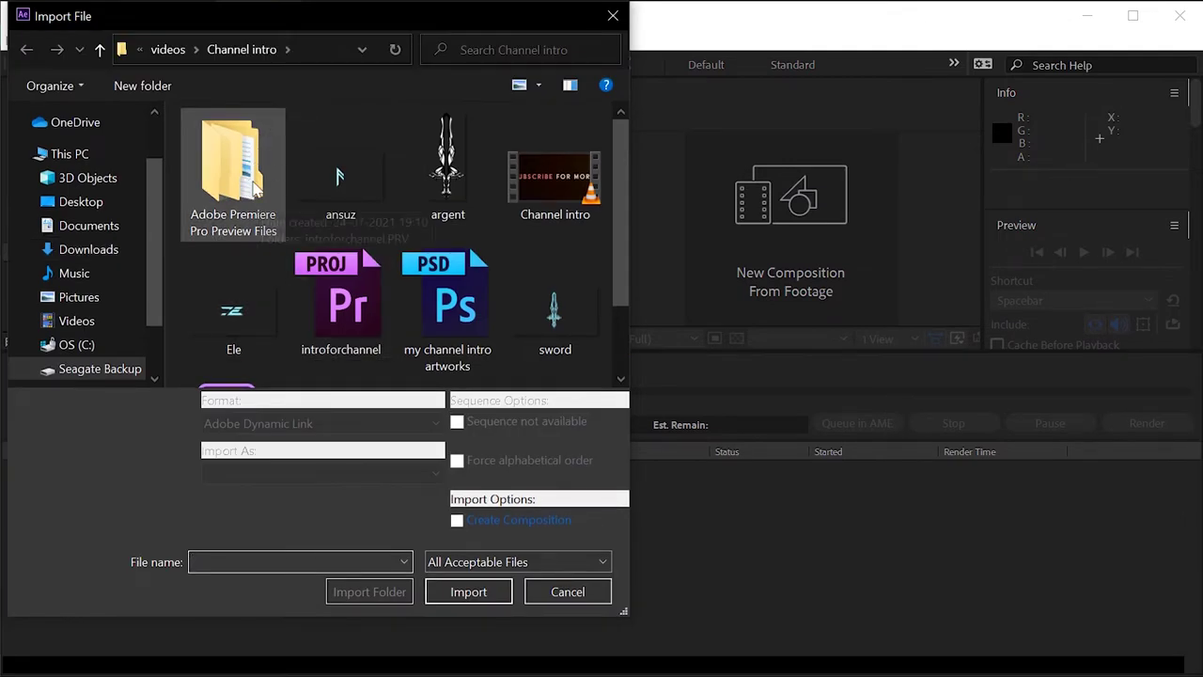
pyautogui.click(168, 51)
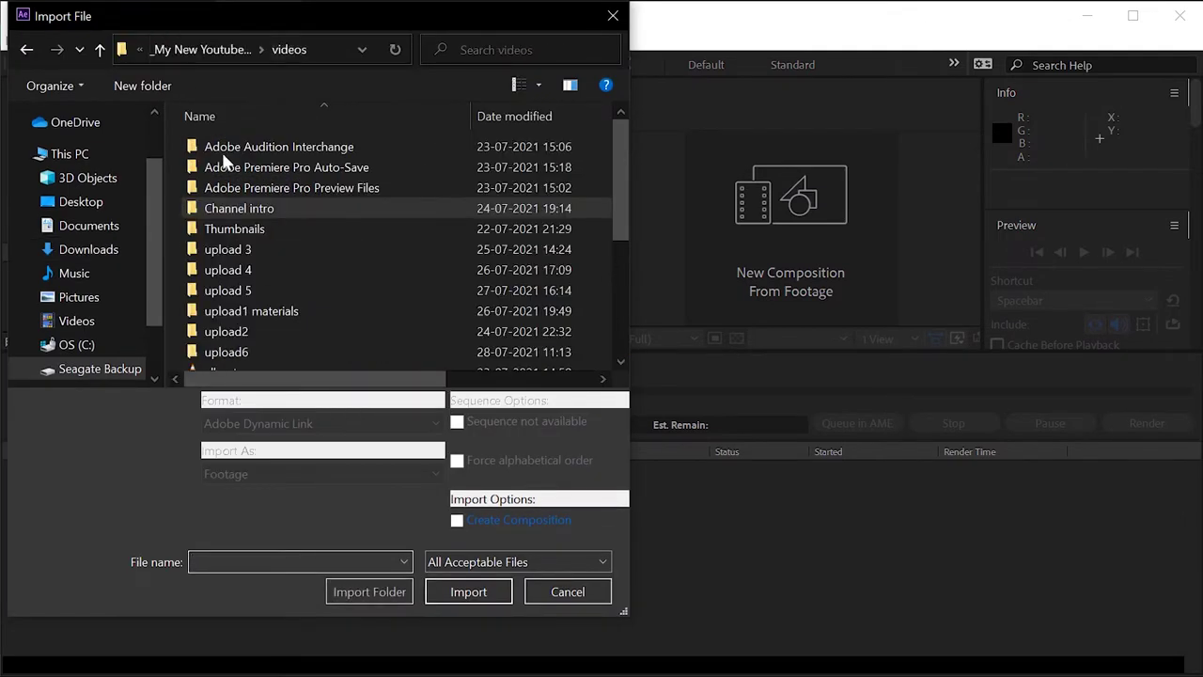
pyautogui.doubleClick(239, 351)
pyautogui.doubleClick(239, 164)
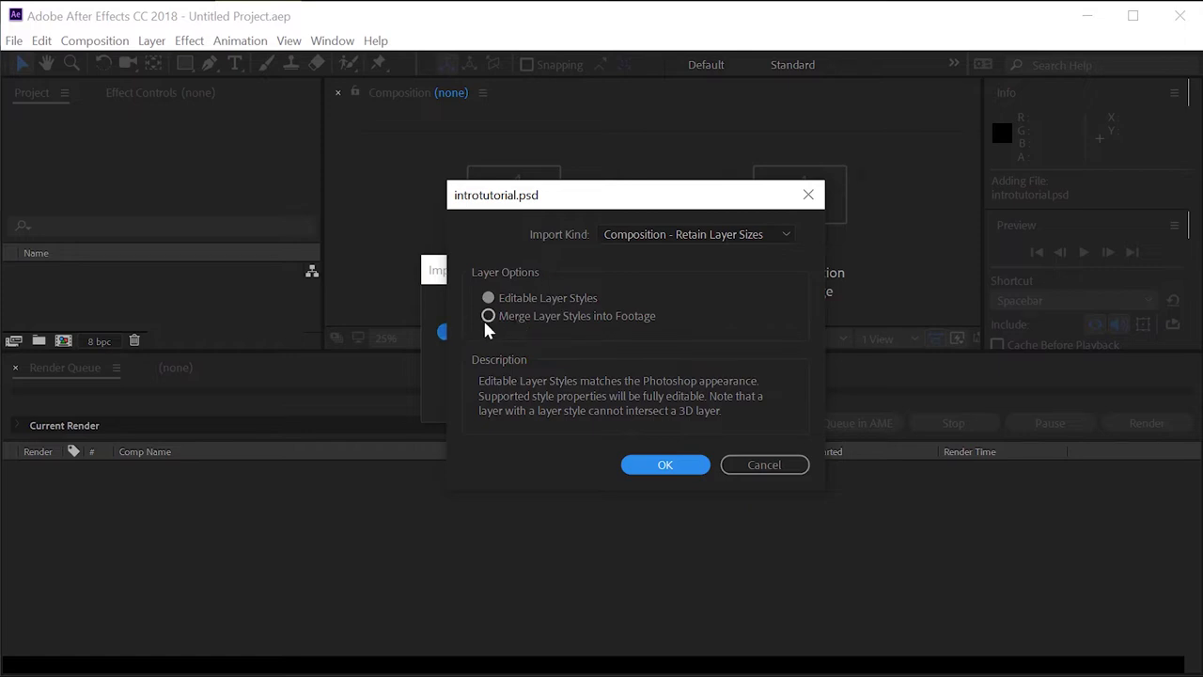
pyautogui.click(666, 466)
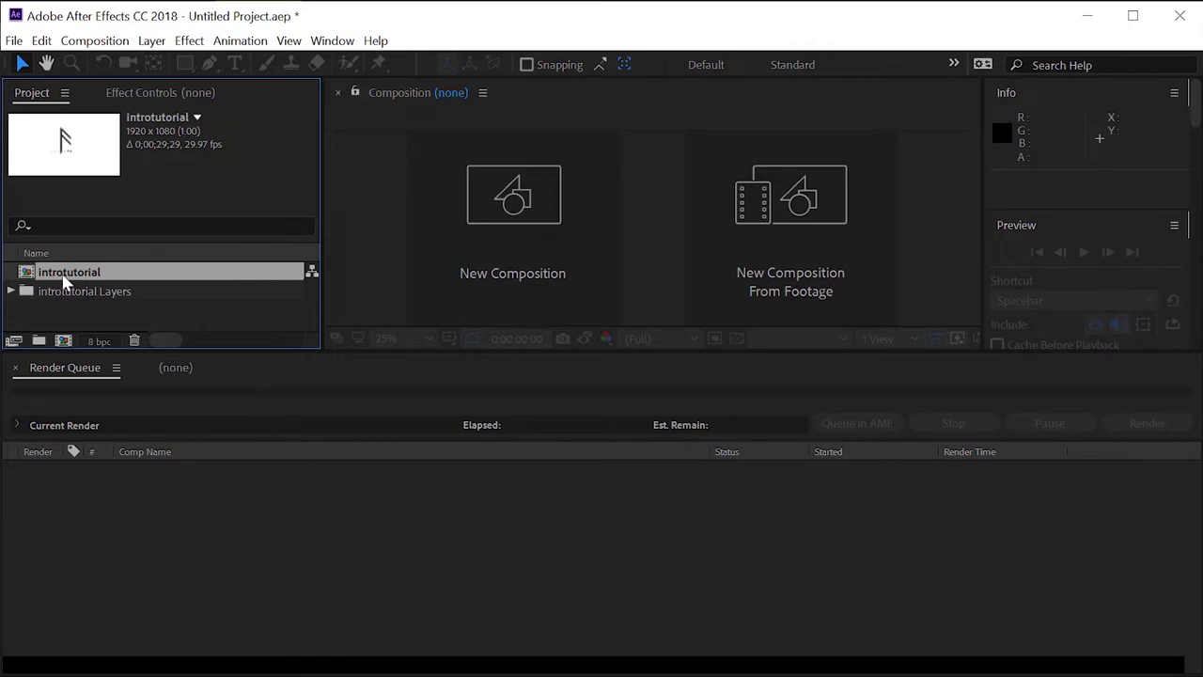
# Add the introtutorial comp to the Render Queue and open it in the timeline.
pyautogui.moveTo(51, 282)
pyautogui.mouseDown()
pyautogui.moveTo(59, 353)
pyautogui.moveTo(119, 530)
pyautogui.mouseUp()
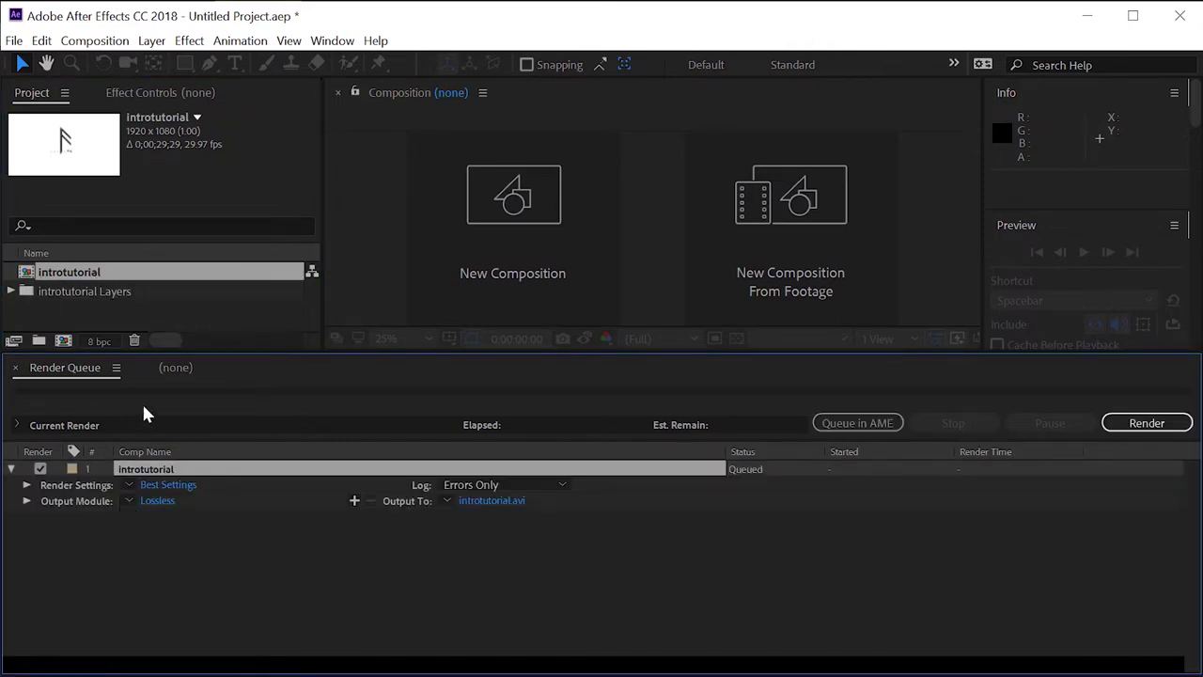
pyautogui.doubleClick(31, 273)
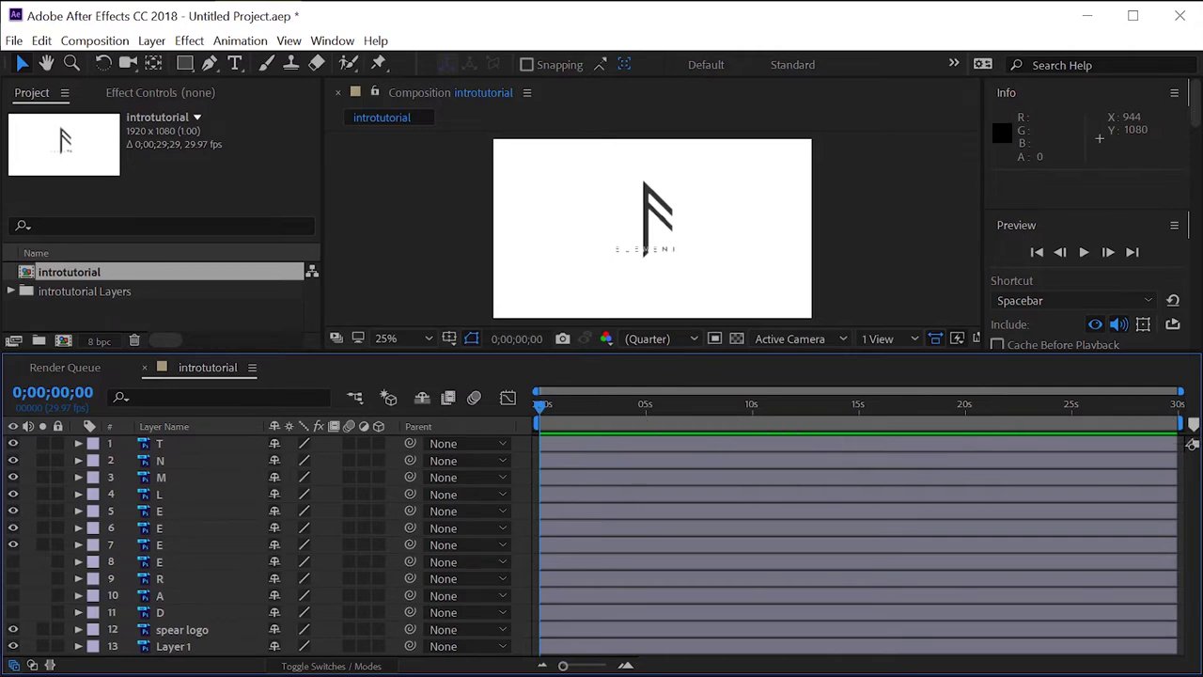
# Select all 13 layers and trim their out-points to about 7;17.
pyautogui.click(1020, 450)
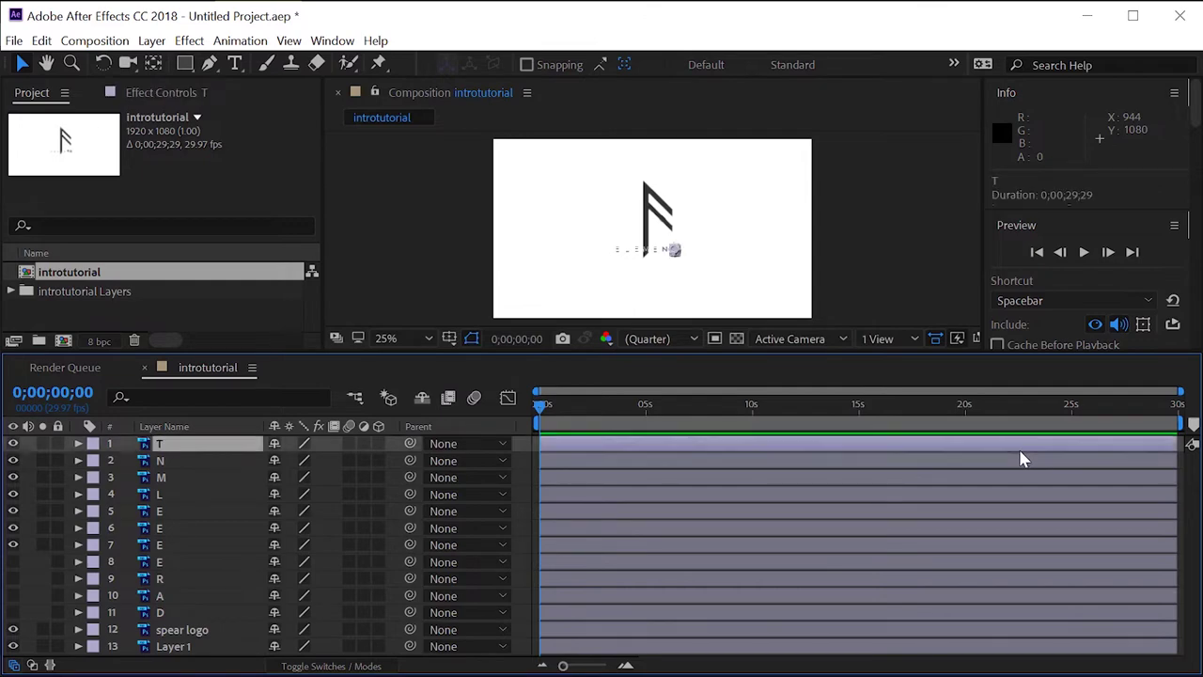
pyautogui.hotkey('ctrl', 'a')
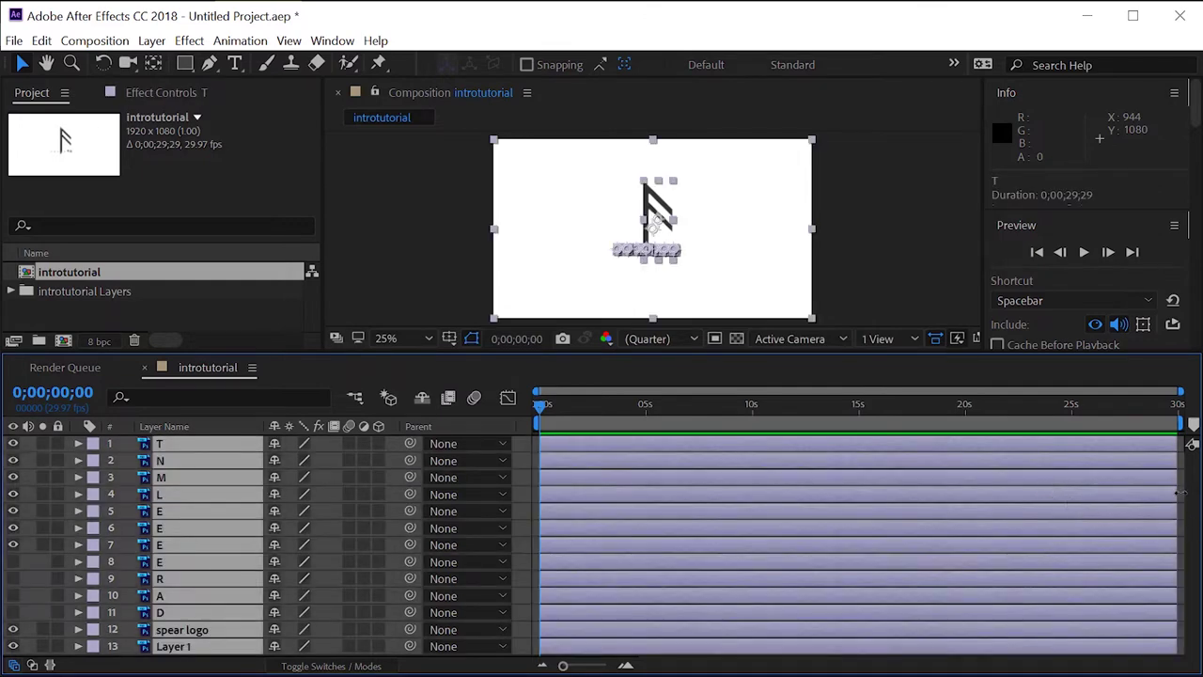
pyautogui.moveTo(1174, 490); pyautogui.dragTo(669, 515)
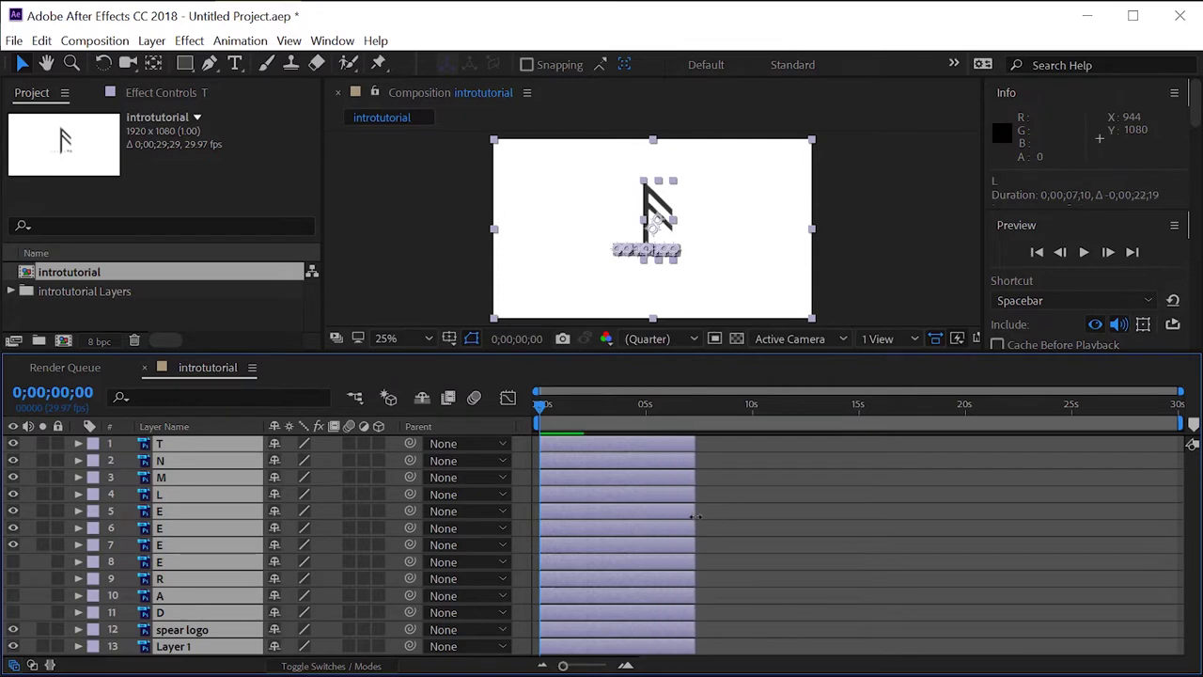
pyautogui.moveTo(669, 515); pyautogui.dragTo(699, 515)
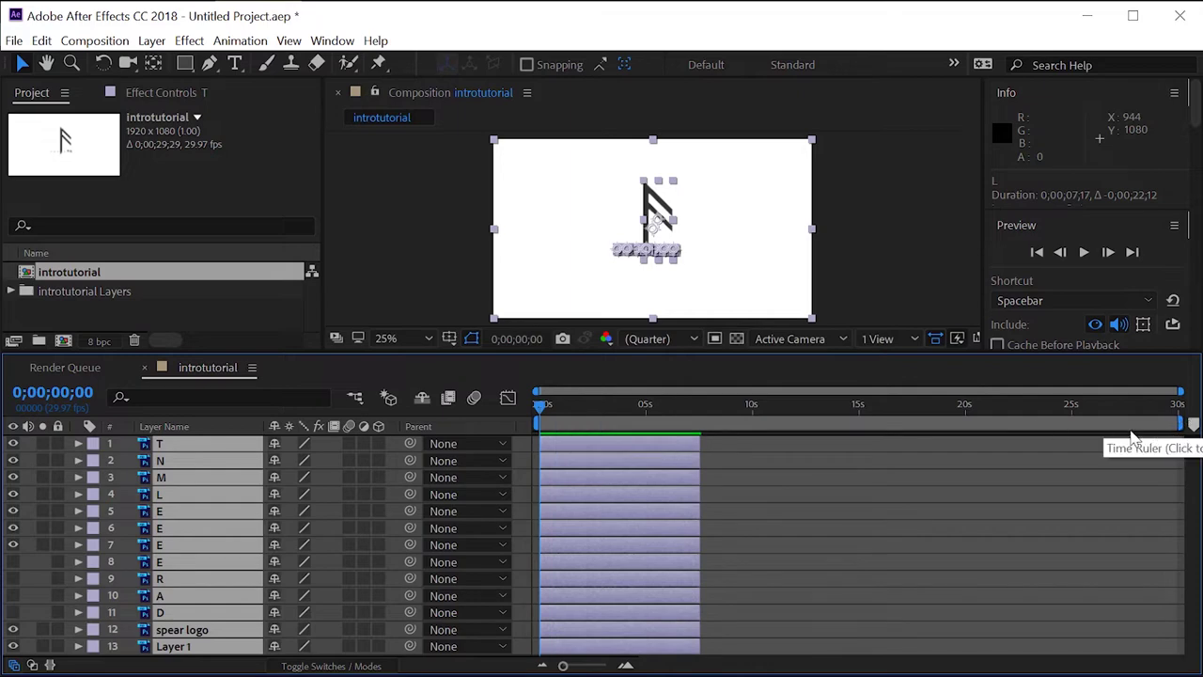
# Pull the work-area end bracket back to 7;16.
pyautogui.keyDown('alt'); pyautogui.scroll(3, 702, 429); pyautogui.keyUp('alt')
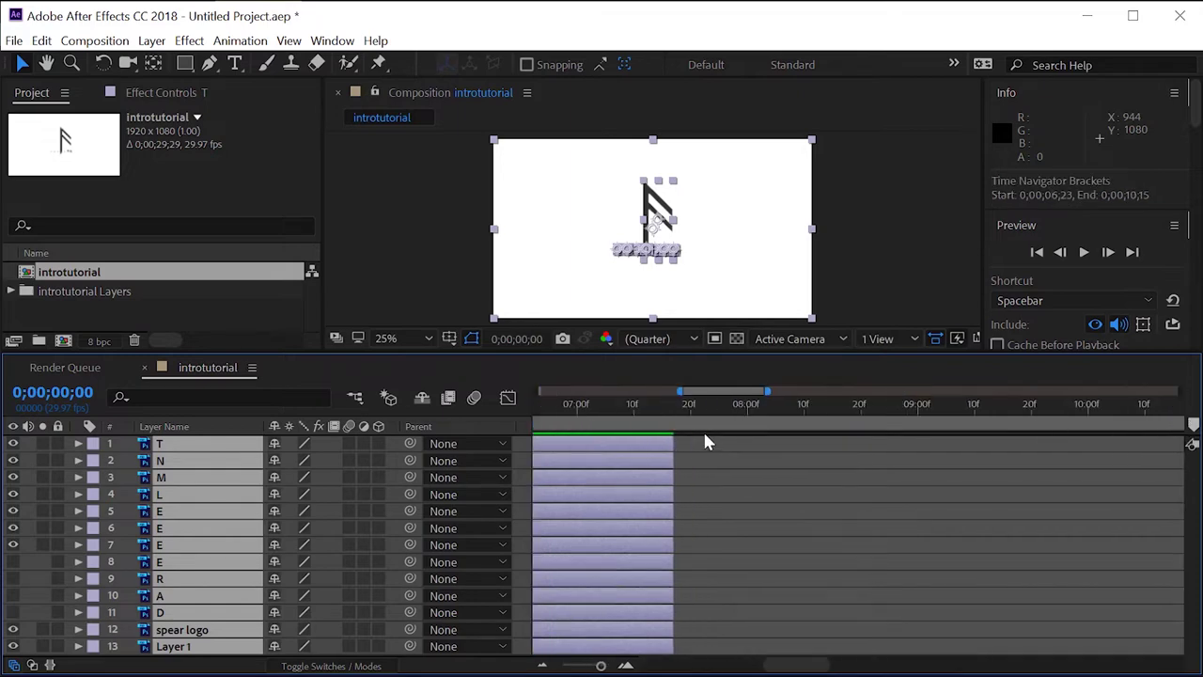
pyautogui.moveTo(786, 661); pyautogui.dragTo(1184, 661)
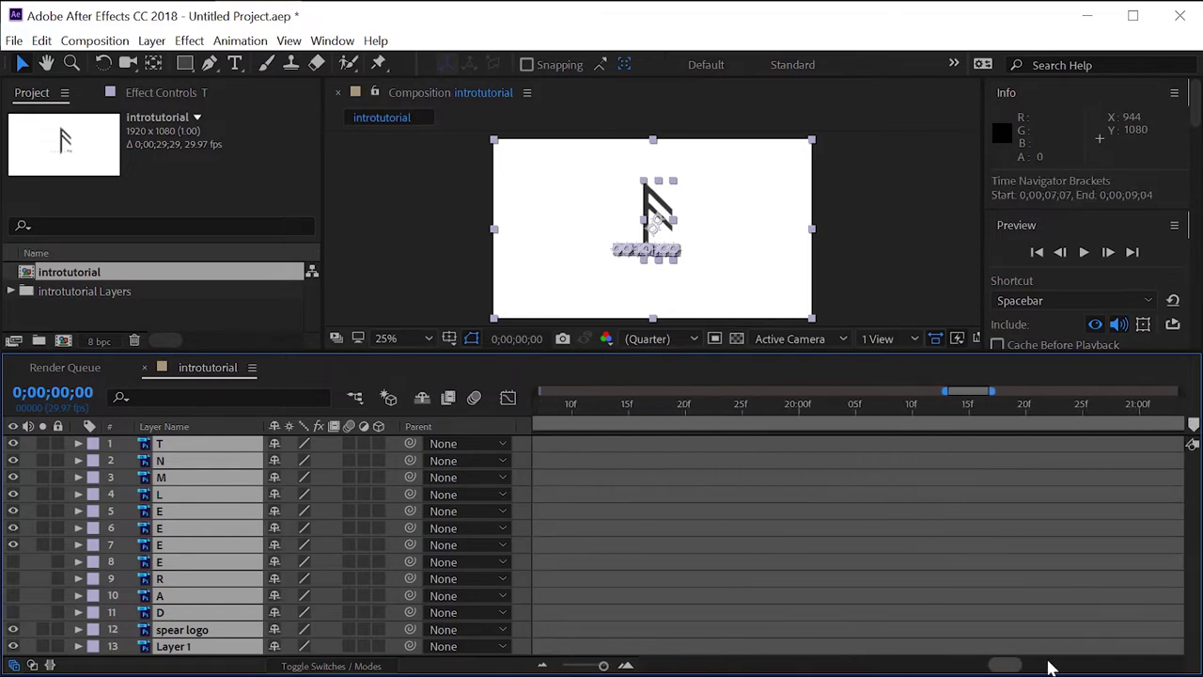
pyautogui.keyDown('alt'); pyautogui.scroll(-2, 657, 512); pyautogui.keyUp('alt')
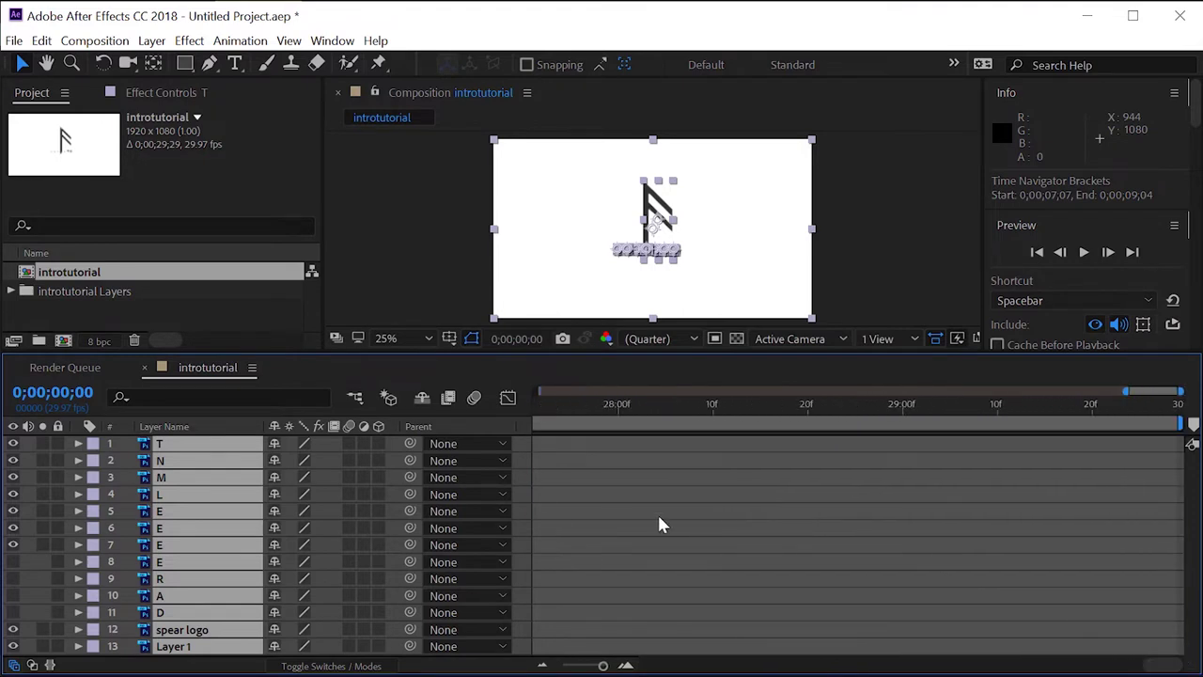
pyautogui.keyDown('alt'); pyautogui.scroll(-3, 660, 516); pyautogui.keyUp('alt')
pyautogui.keyDown('alt'); pyautogui.scroll(-3, 667, 524); pyautogui.keyUp('alt')
pyautogui.keyDown('alt'); pyautogui.scroll(-3, 670, 536); pyautogui.keyUp('alt')
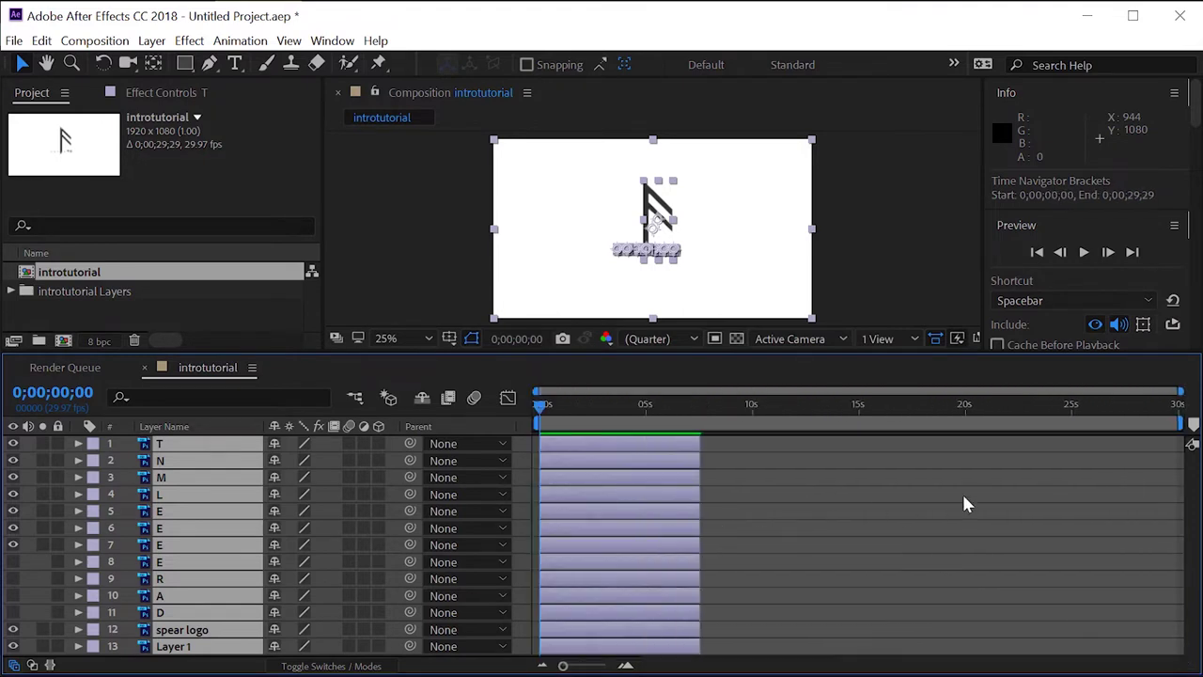
pyautogui.moveTo(1180, 420); pyautogui.dragTo(699, 440)
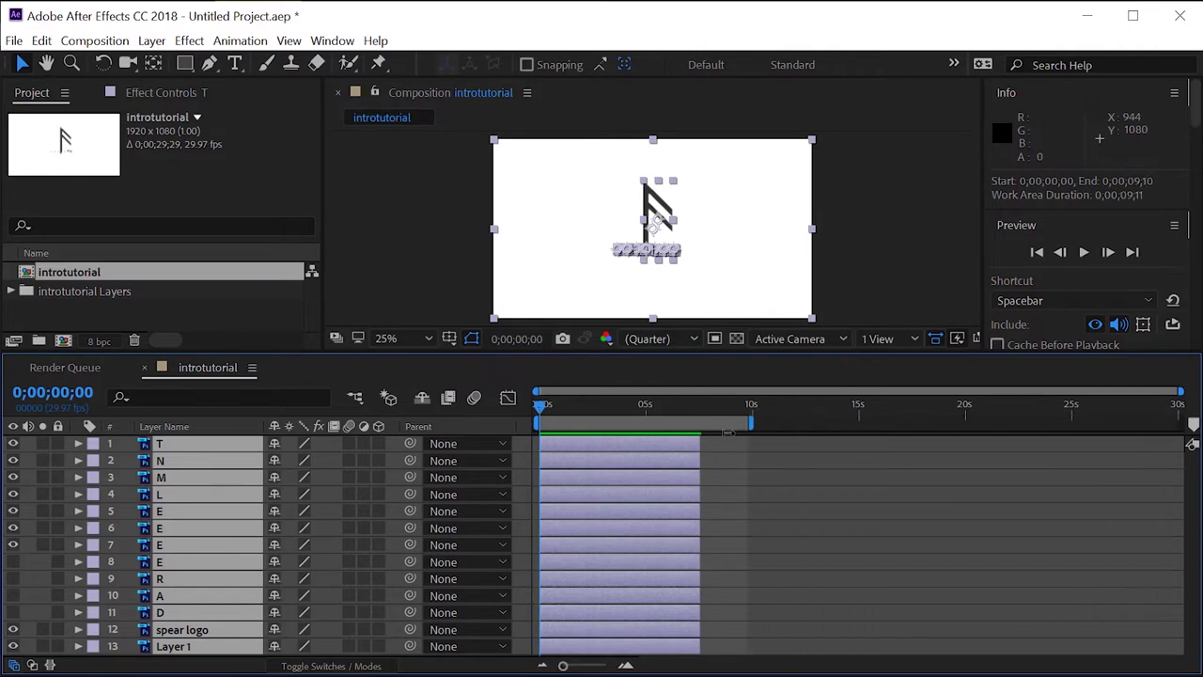
pyautogui.keyDown('alt'); pyautogui.scroll(2, 724, 459); pyautogui.keyUp('alt')
pyautogui.keyDown('alt'); pyautogui.scroll(5, 757, 463); pyautogui.keyUp('alt')
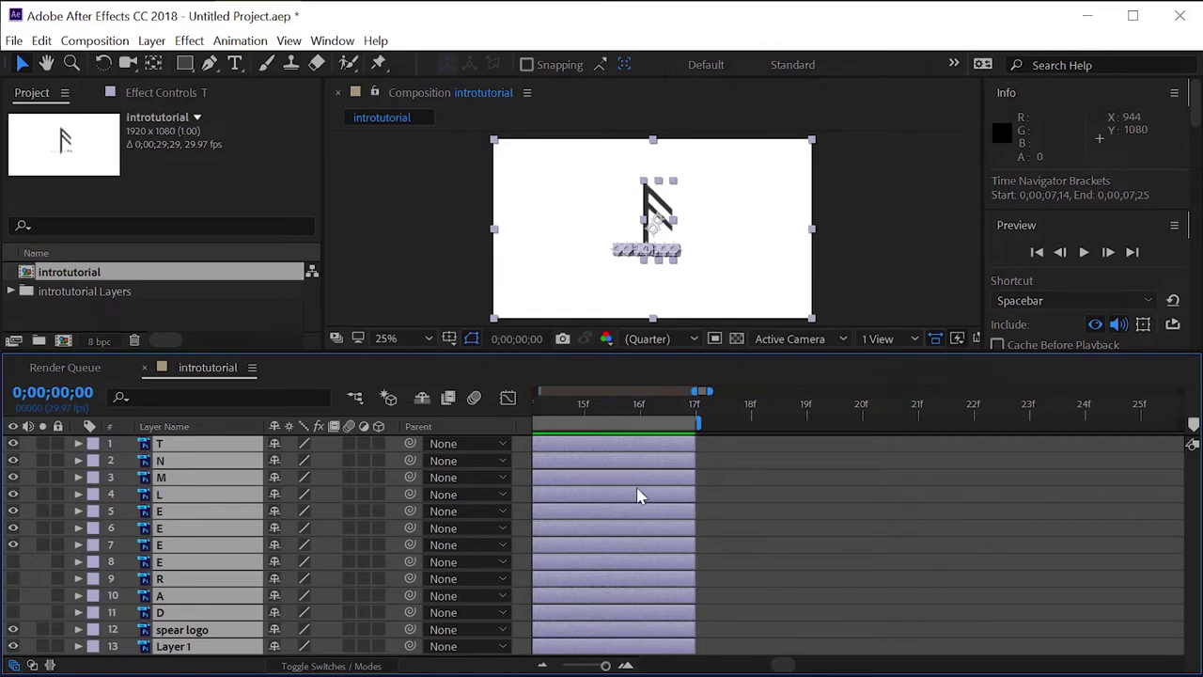
pyautogui.keyDown('alt'); pyautogui.scroll(-10, 643, 481); pyautogui.keyUp('alt')
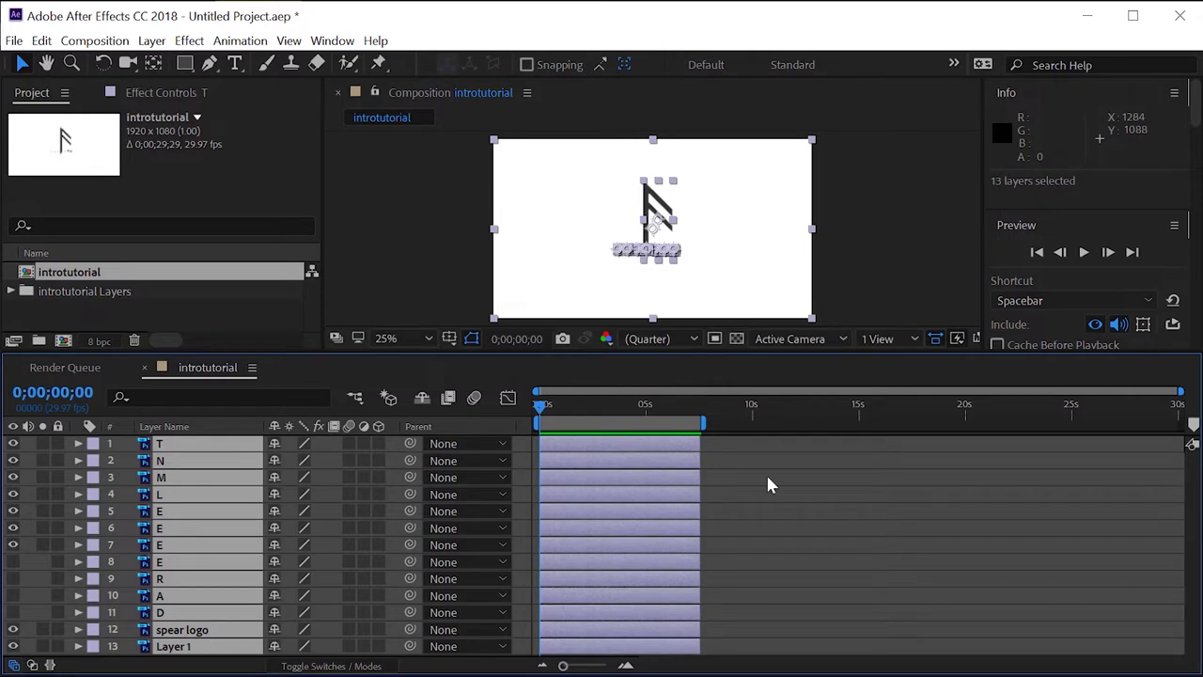
# Deselect all, lock Layer 1, and expand spear logo's Transform group to show Opacity.
pyautogui.click(878, 279)
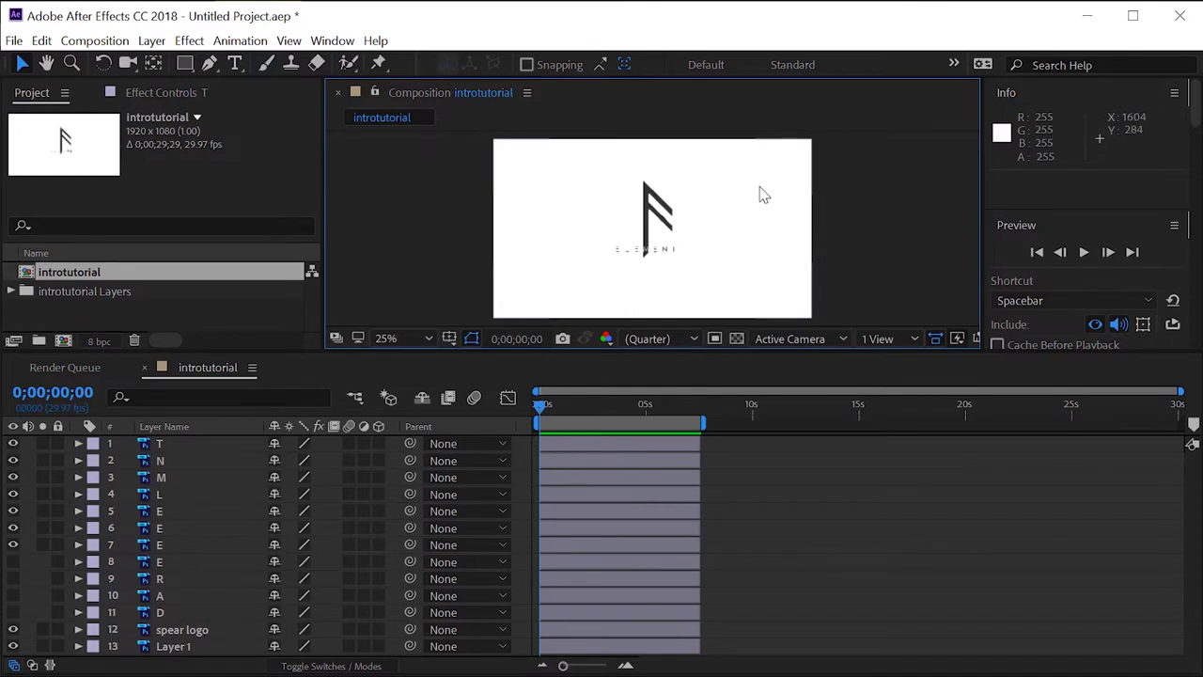
pyautogui.click(57, 646)
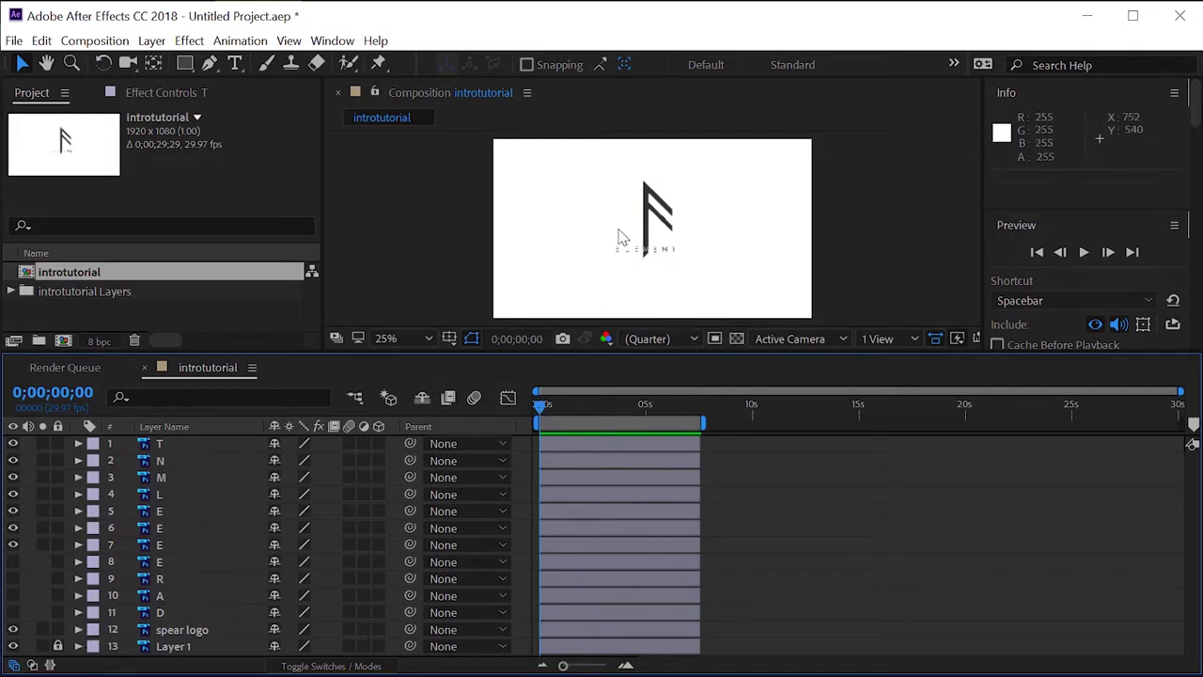
pyautogui.click(78, 629)
pyautogui.scroll(-1, 395, 522)
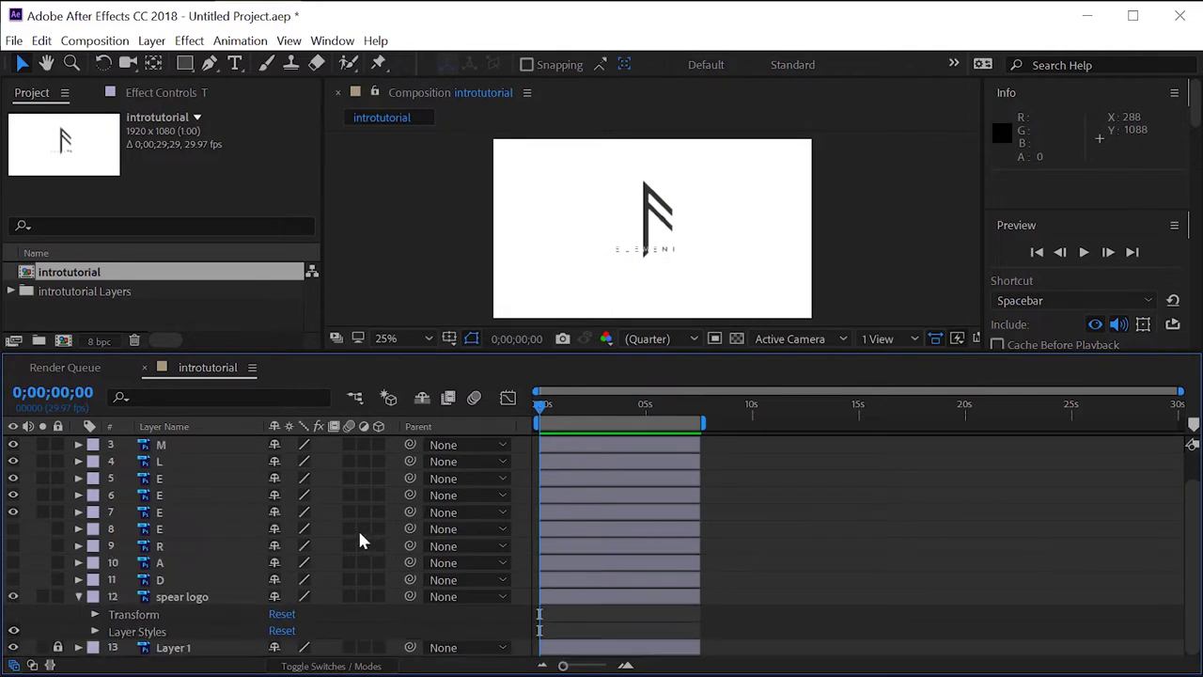
pyautogui.click(95, 613)
pyautogui.scroll(-2, 367, 540)
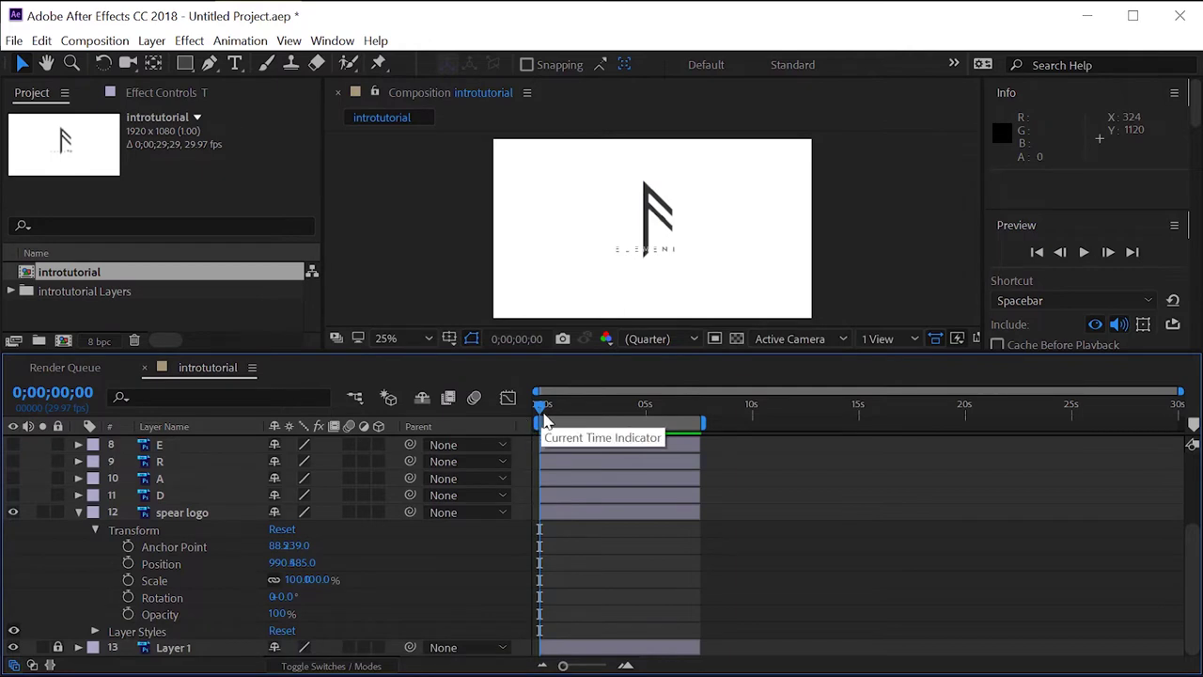
# Keyframe spear logo's Opacity from 0% at frame 0 to 100% at about one second.
pyautogui.click(127, 615)
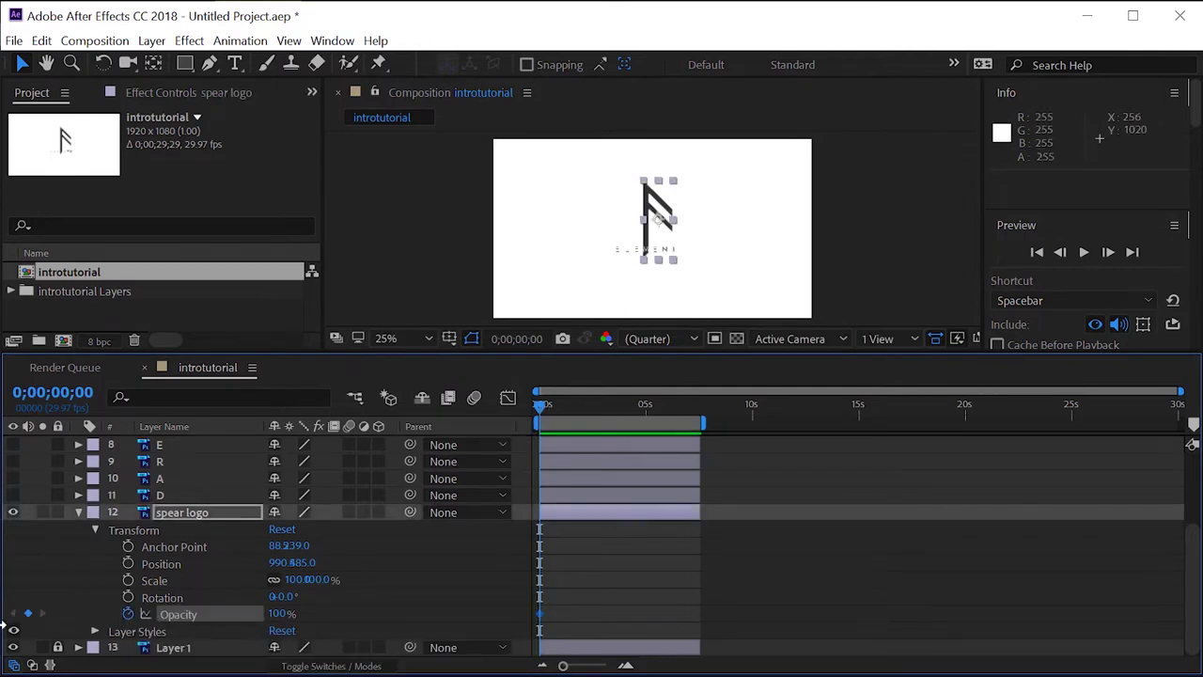
pyautogui.moveTo(280, 619); pyautogui.dragTo(18, 622)
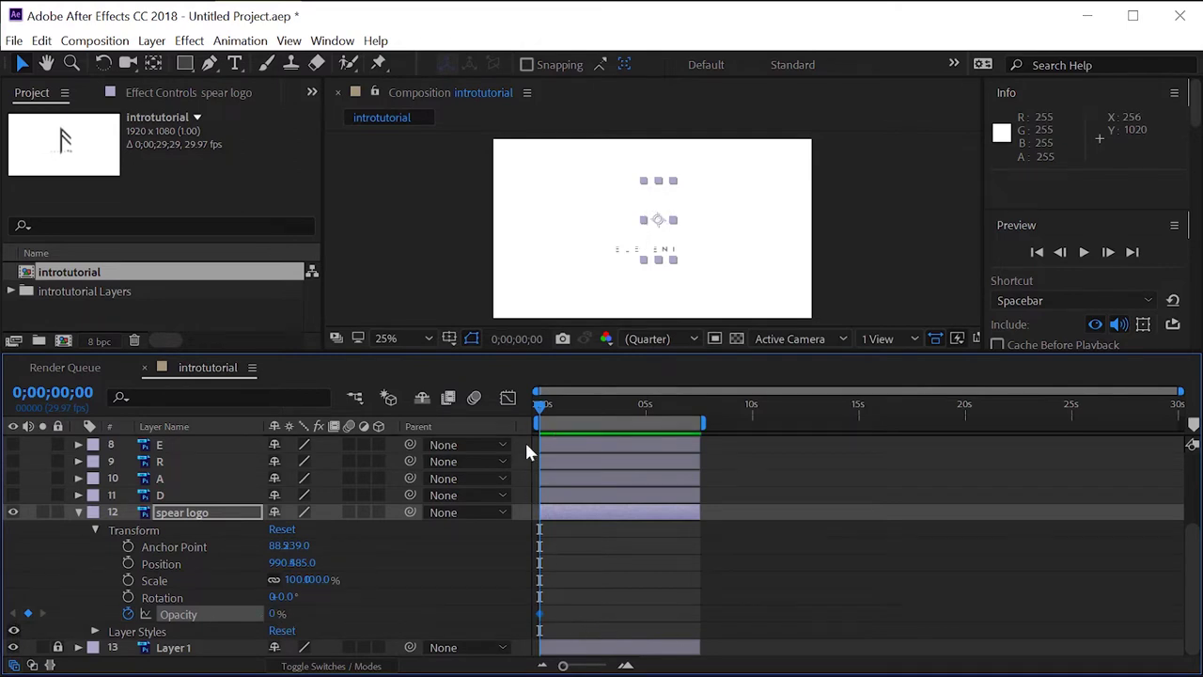
pyautogui.moveTo(542, 407); pyautogui.dragTo(565, 407)
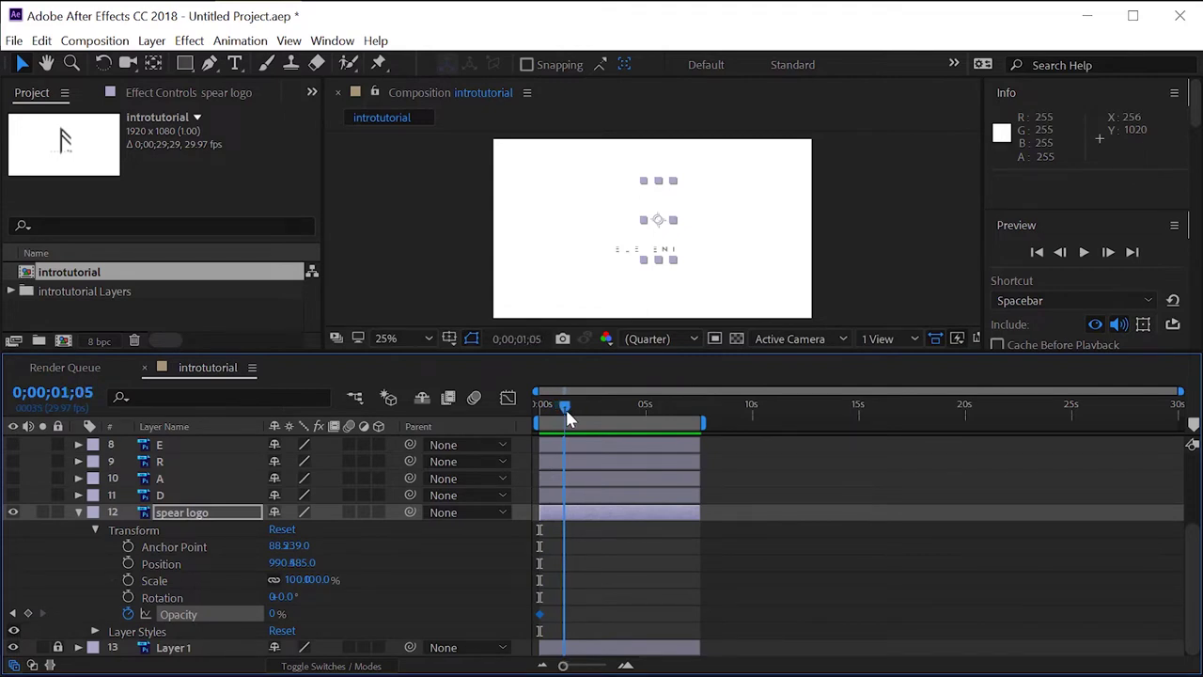
pyautogui.moveTo(567, 408); pyautogui.dragTo(564, 416)
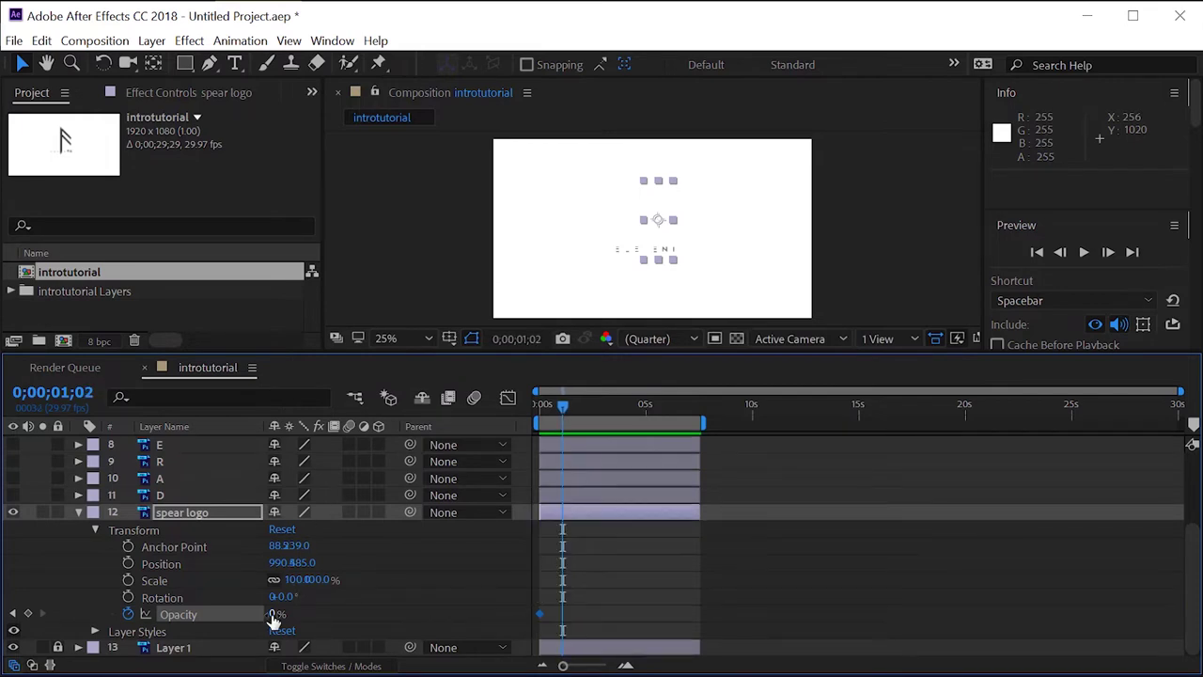
pyautogui.moveTo(282, 612); pyautogui.dragTo(420, 609)
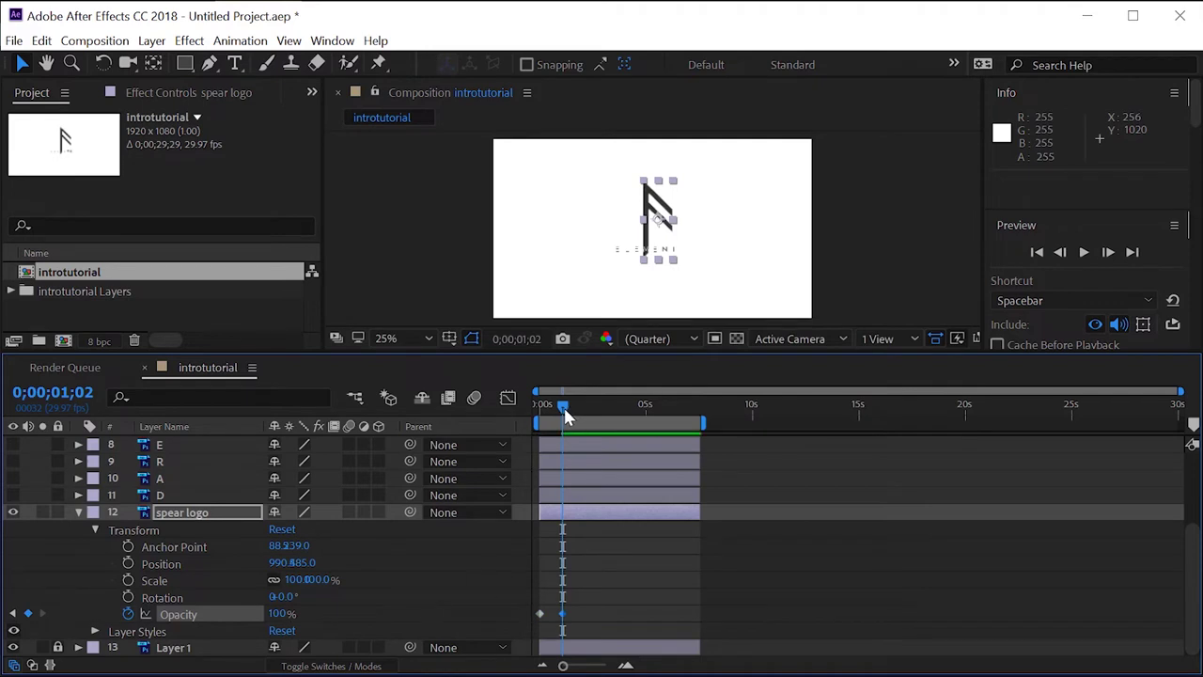
pyautogui.moveTo(563, 411)
pyautogui.mouseDown()
pyautogui.moveTo(535, 406)
pyautogui.moveTo(561, 407)
pyautogui.mouseUp()
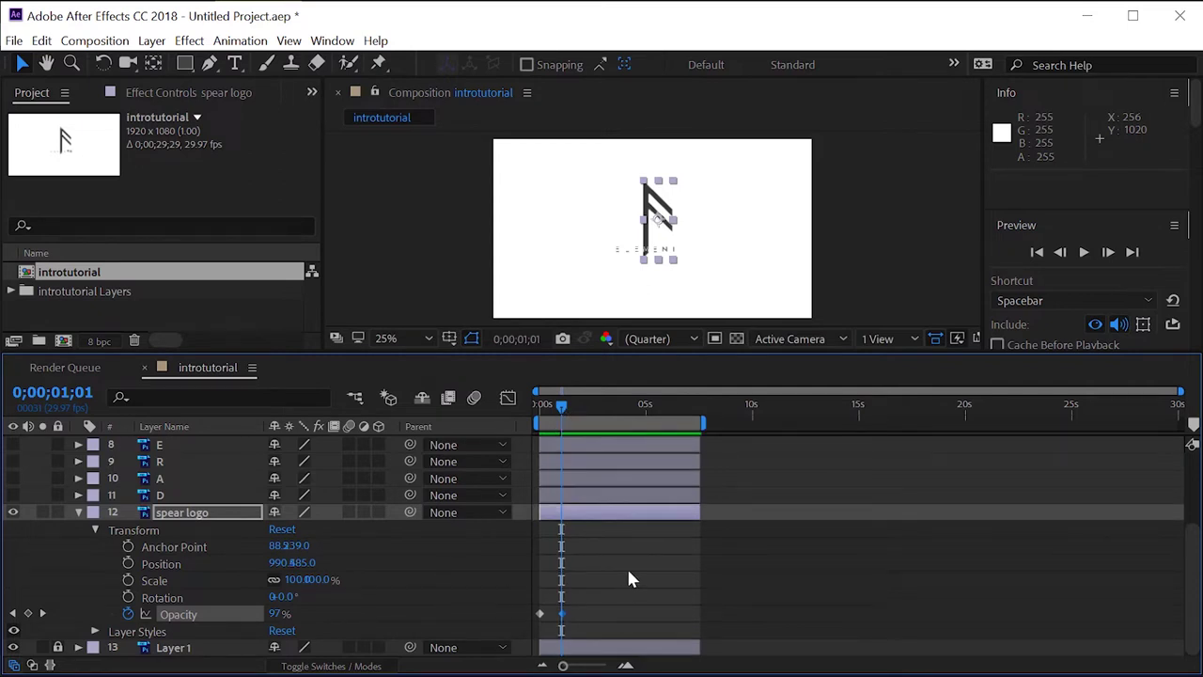
# Apply Easy Ease to the spear logo's Opacity keyframes and scrub to preview the fade.
pyautogui.click(545, 613)
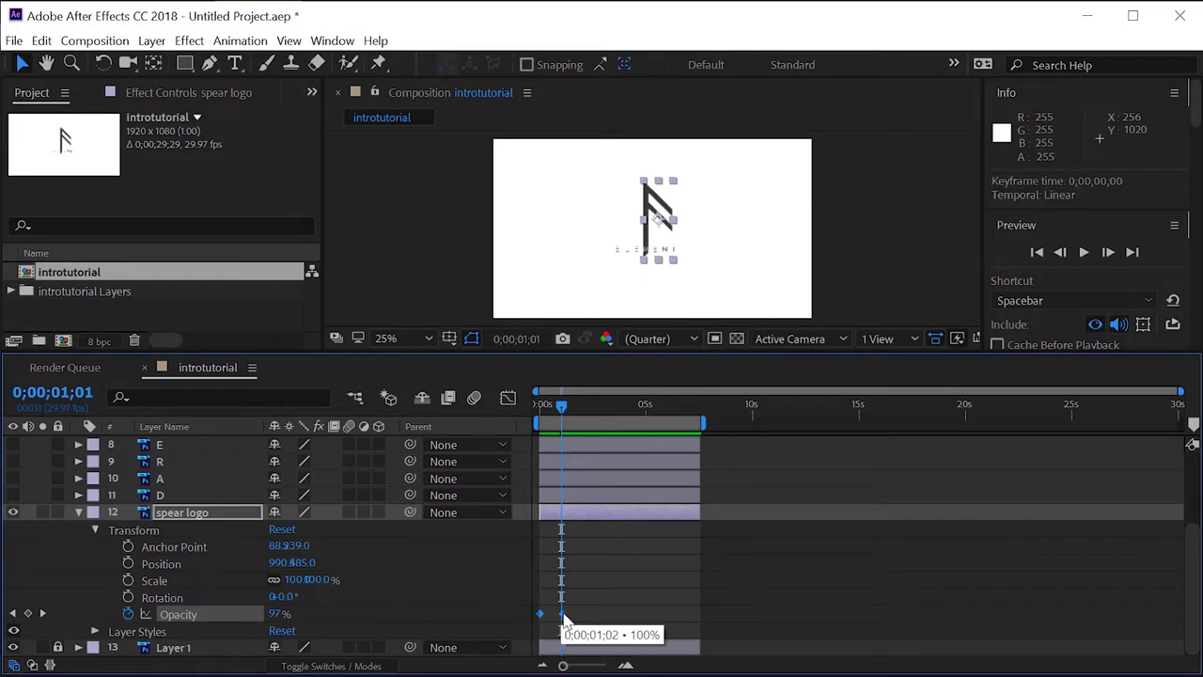
pyautogui.rightClick(562, 615)
pyautogui.moveTo(712, 602)
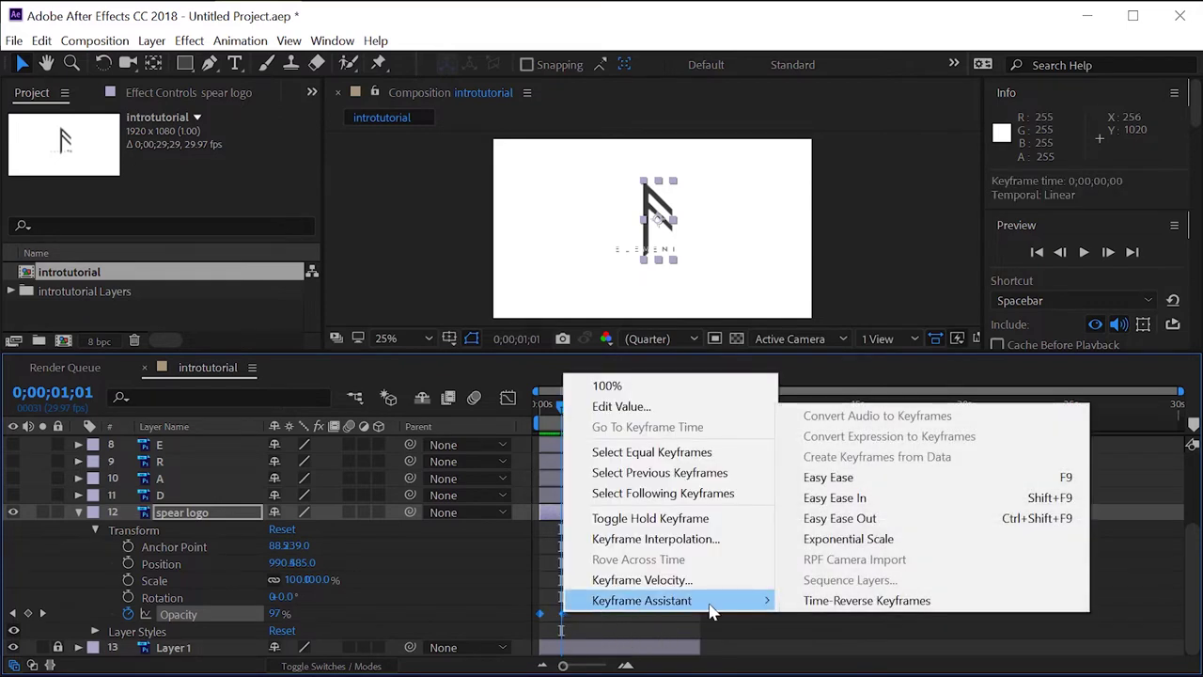
pyautogui.click(827, 477)
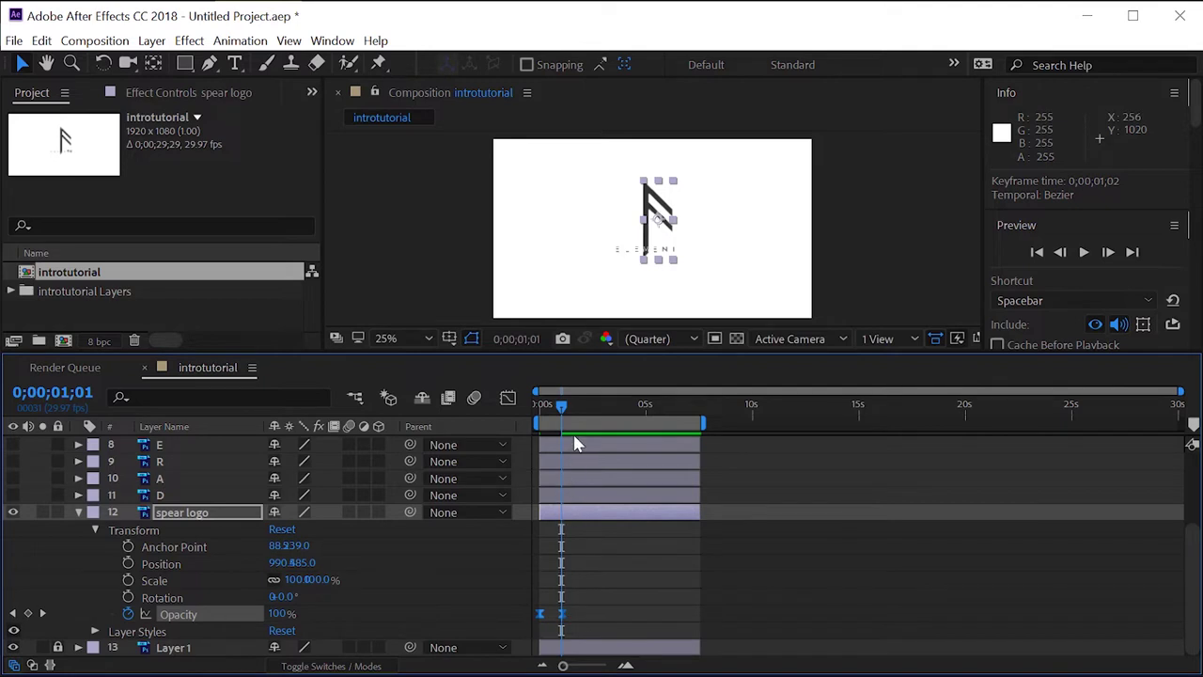
pyautogui.moveTo(564, 410); pyautogui.dragTo(564, 404)
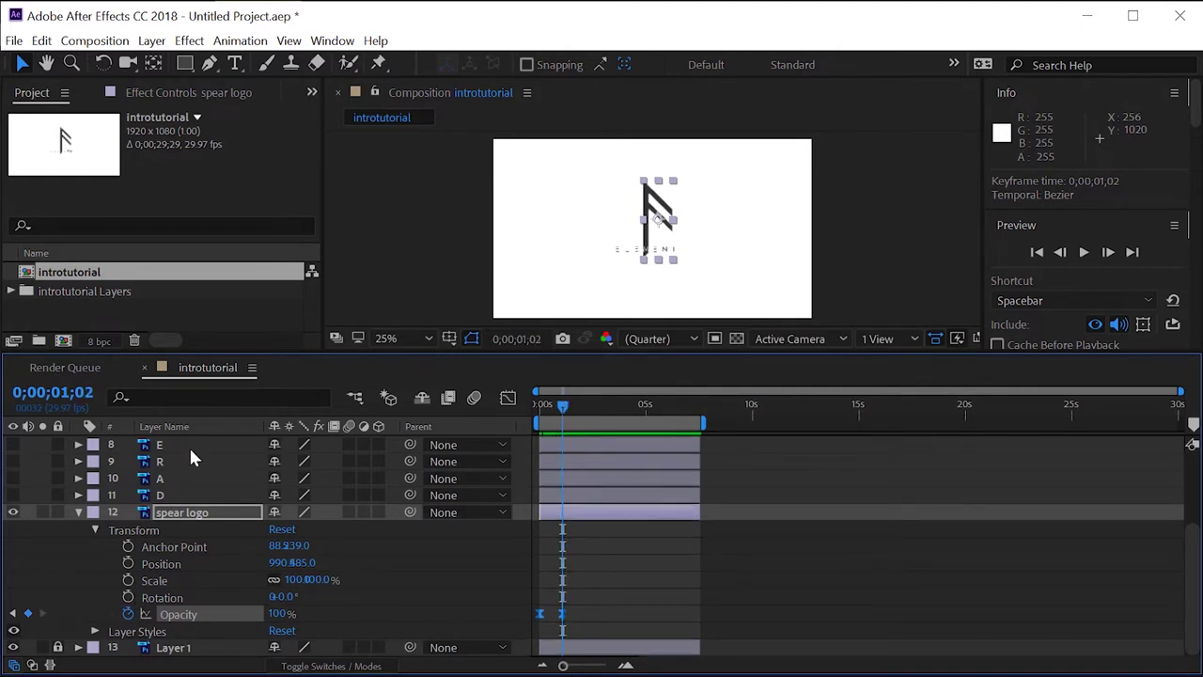
# Set time to 0;00;01;06, collapse spear logo, and drag it up to layer position 7.
pyautogui.scroll(3, 166, 486)
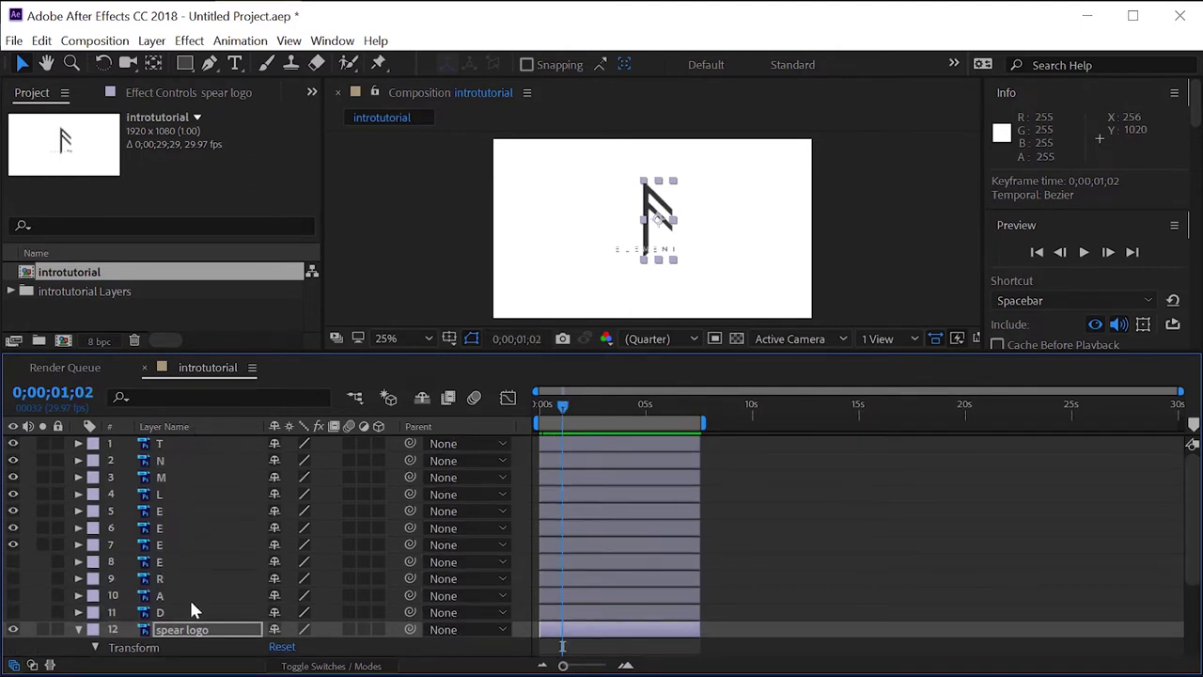
pyautogui.scroll(-3, 165, 581)
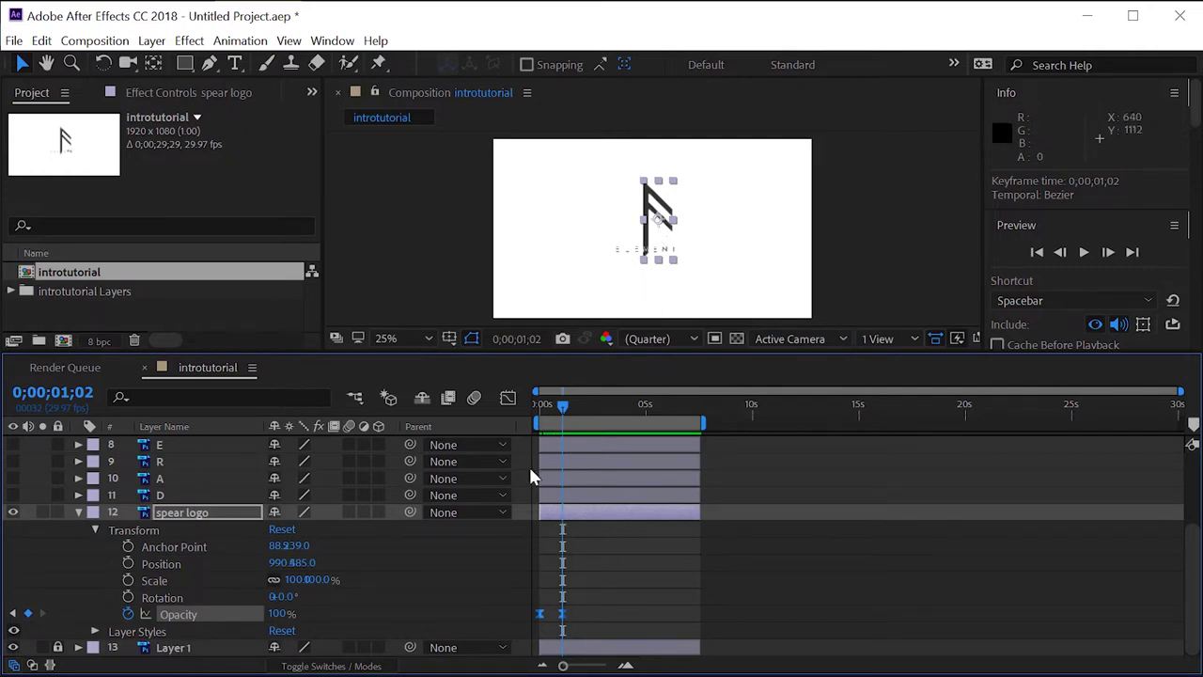
pyautogui.click(565, 405)
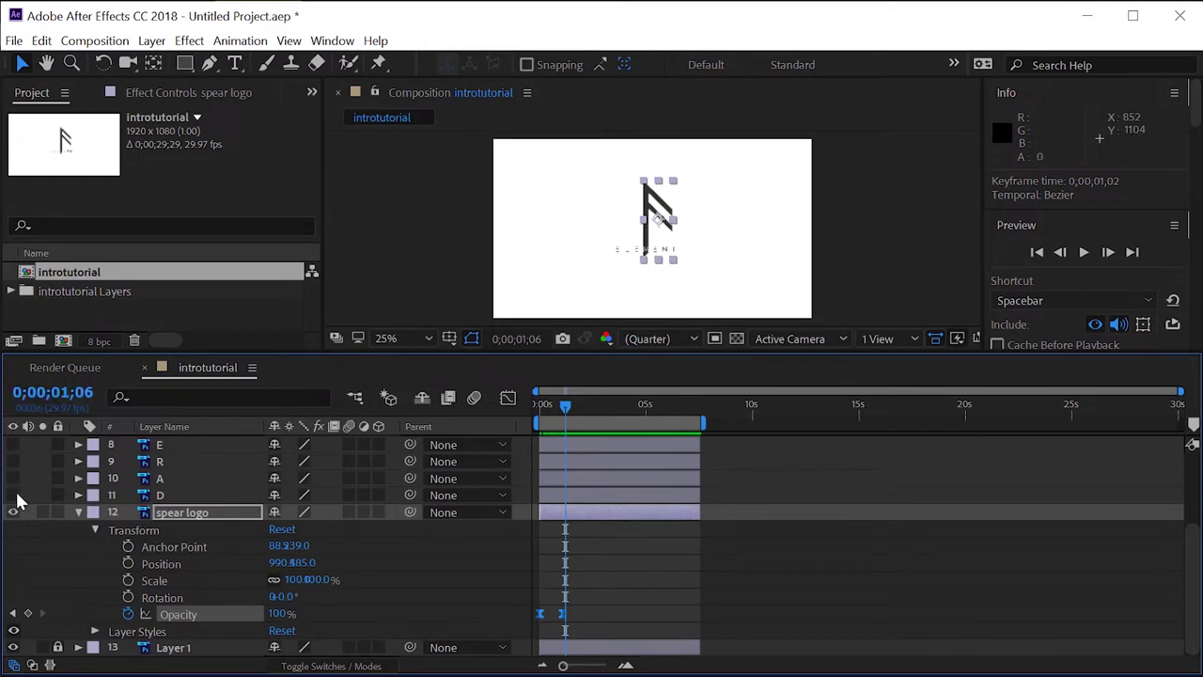
pyautogui.click(78, 512)
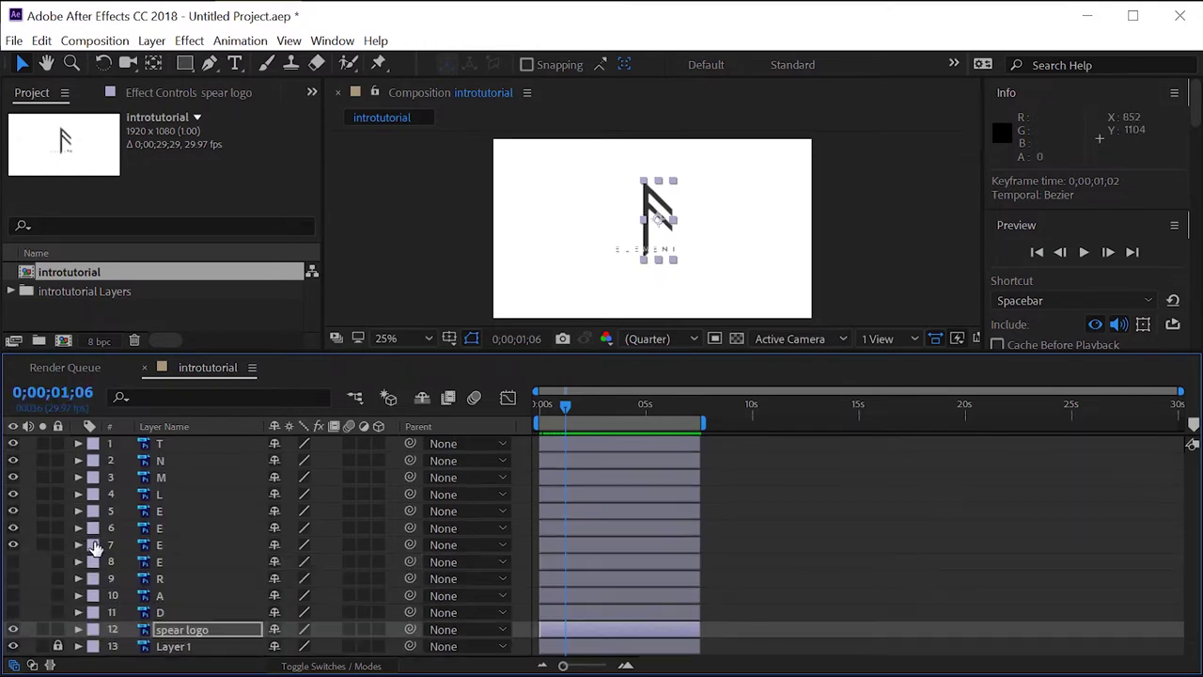
pyautogui.click(159, 511)
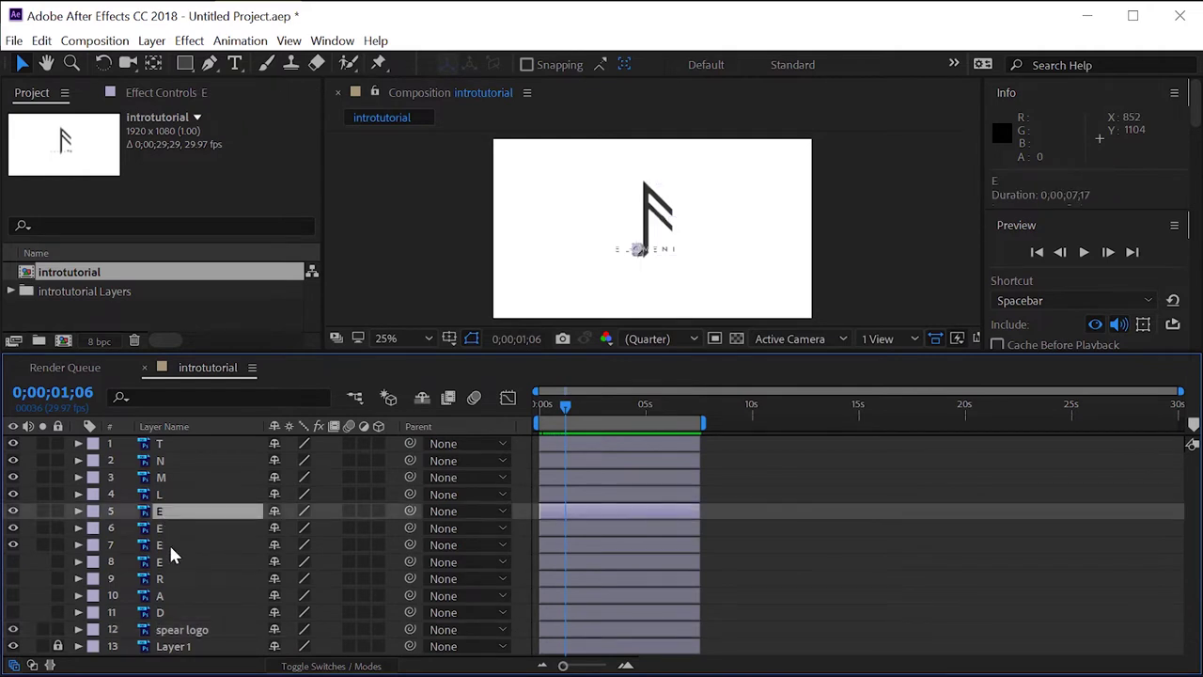
pyautogui.click(168, 543)
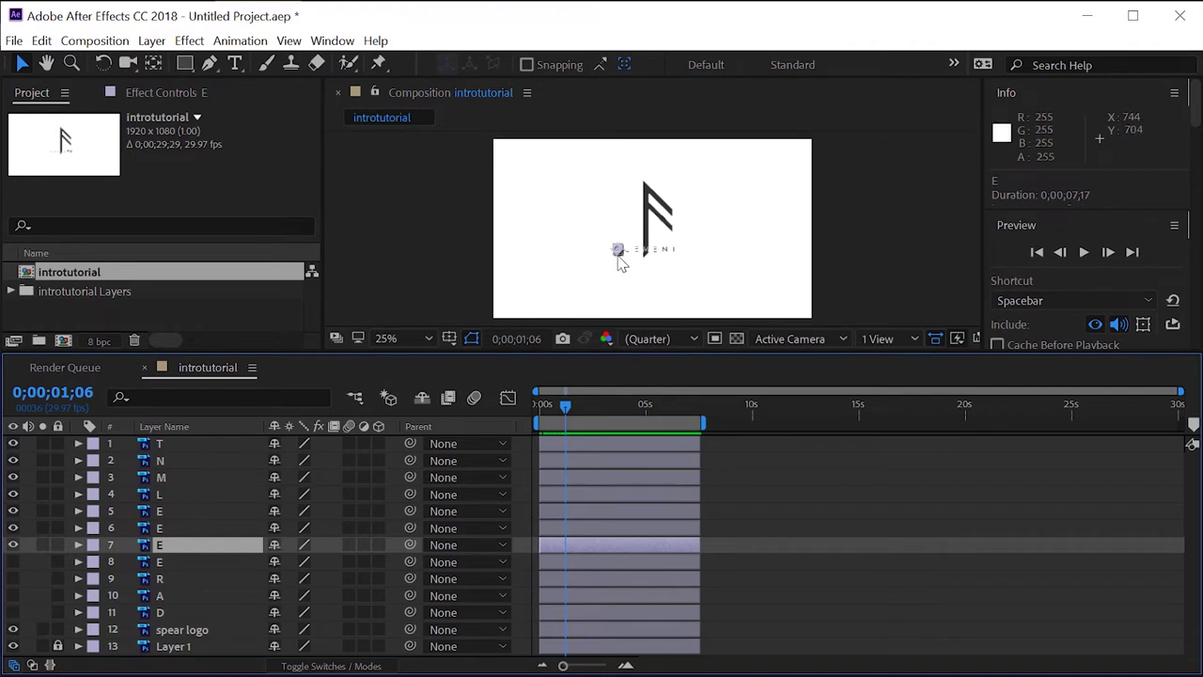
pyautogui.click(187, 629)
pyautogui.moveTo(191, 631); pyautogui.dragTo(188, 546)
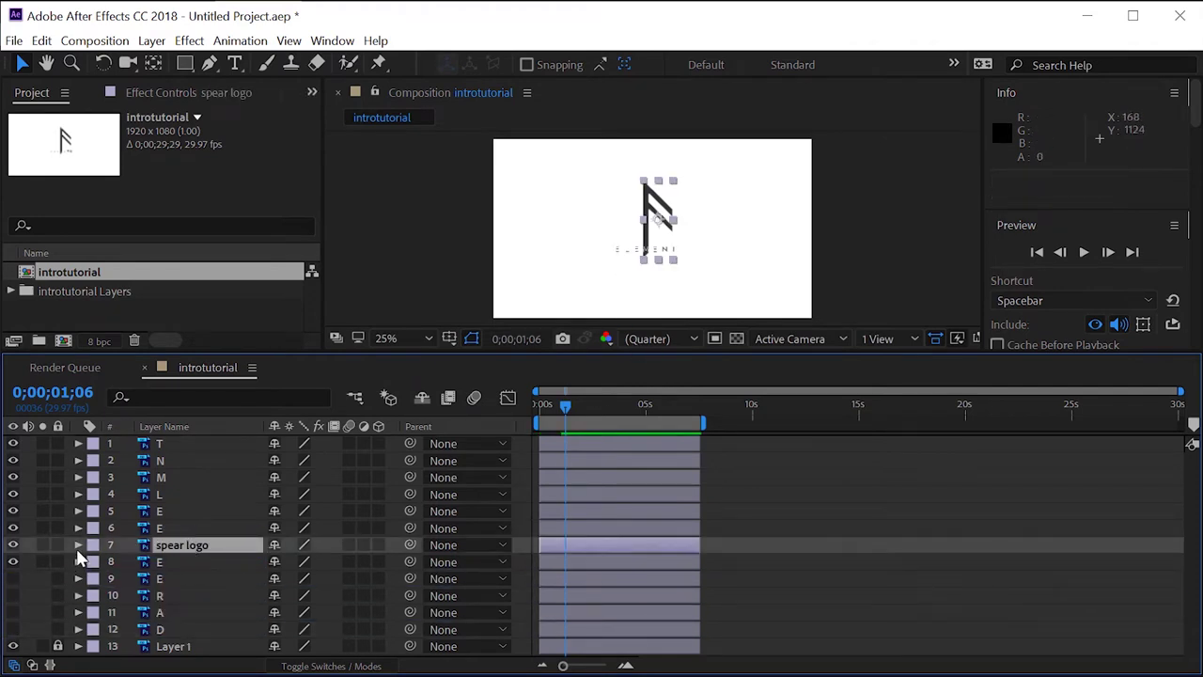
pyautogui.click(78, 545)
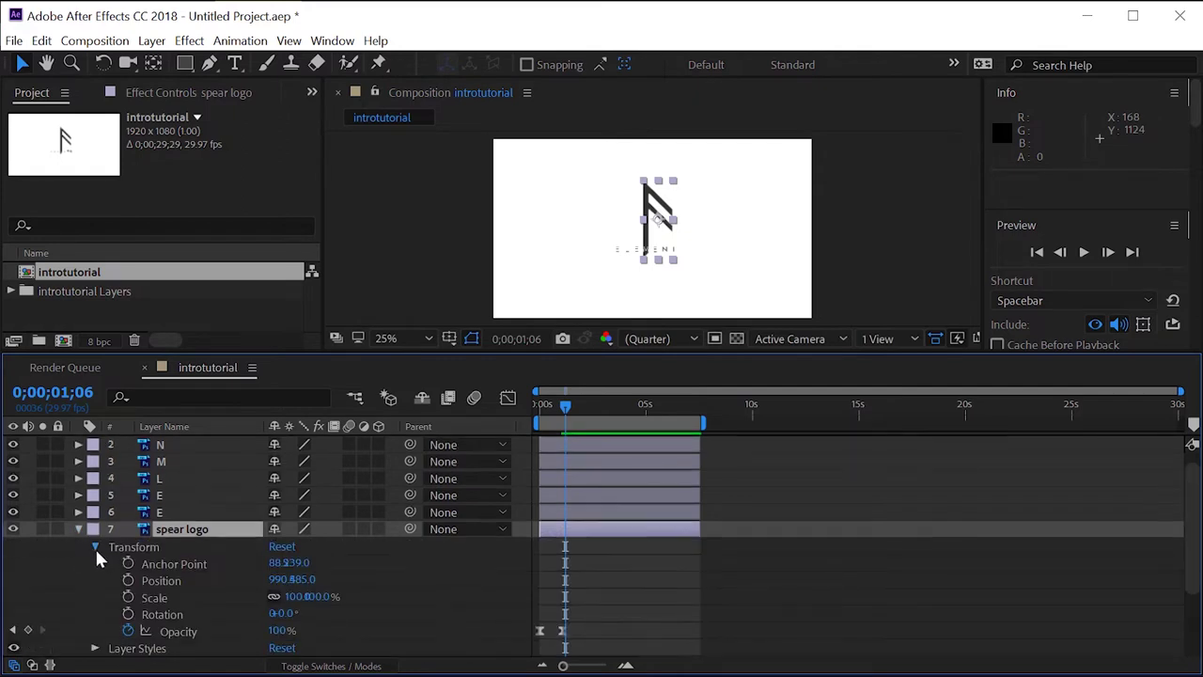
# Zoom the timeline to the first seven seconds and expand layer 8 E's Transform properties.
pyautogui.click(95, 547)
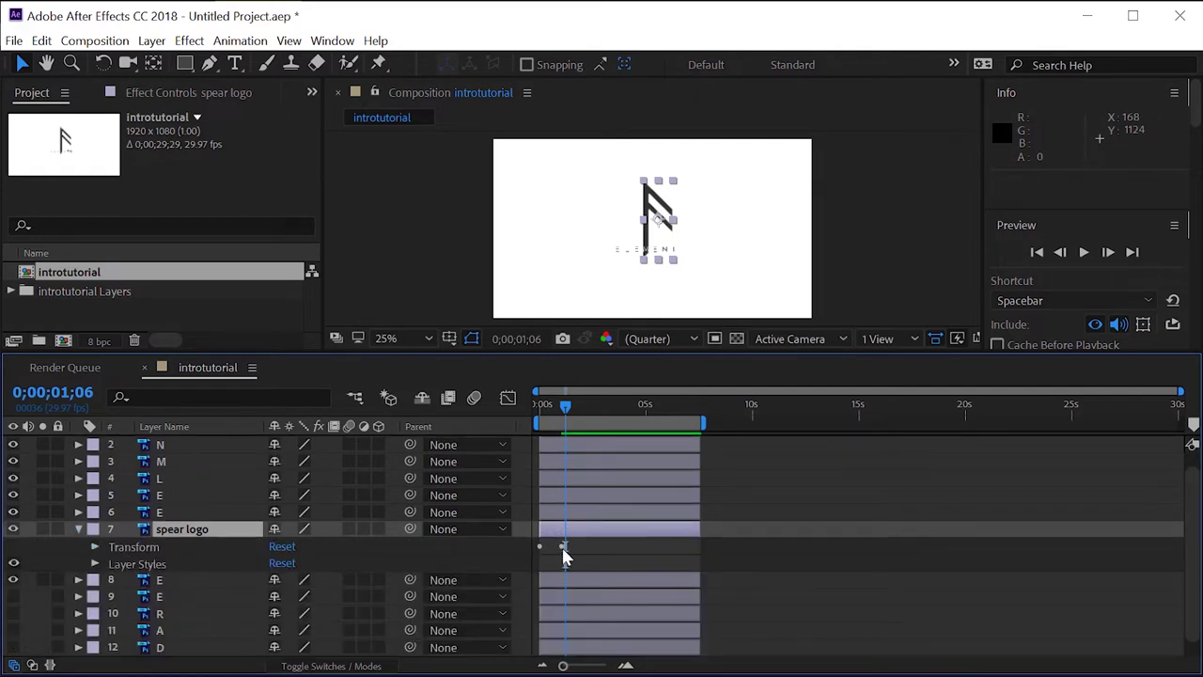
pyautogui.press(';')
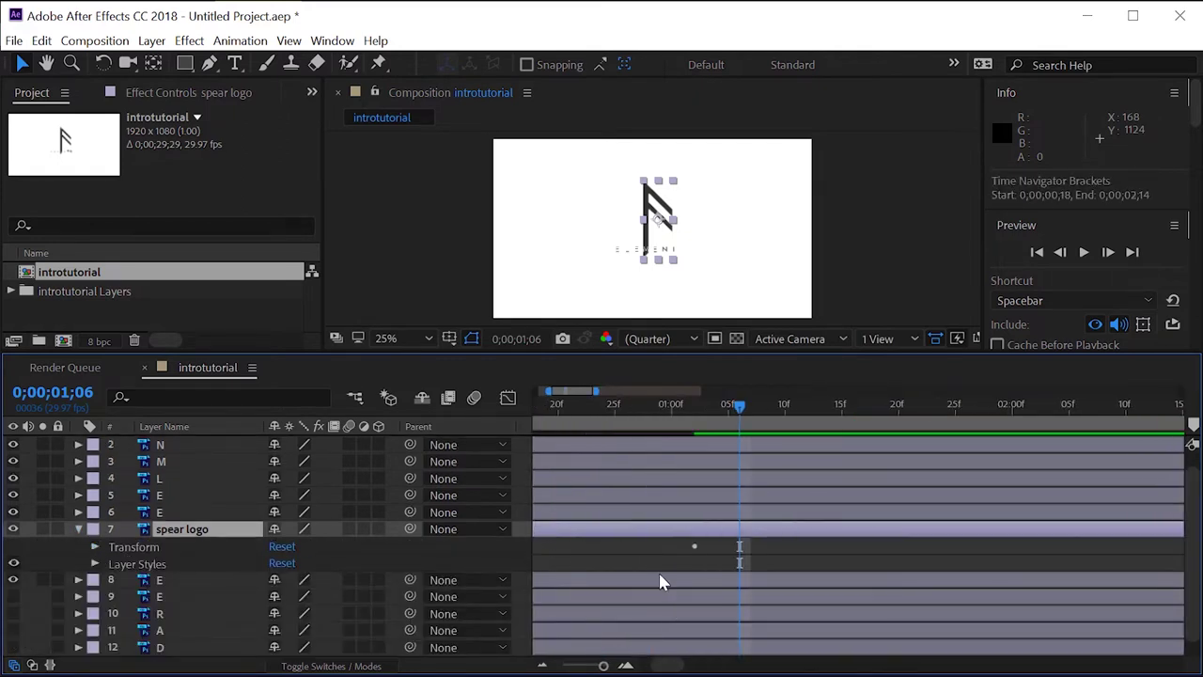
pyautogui.press('-')
pyautogui.press('-')
pyautogui.press('-')
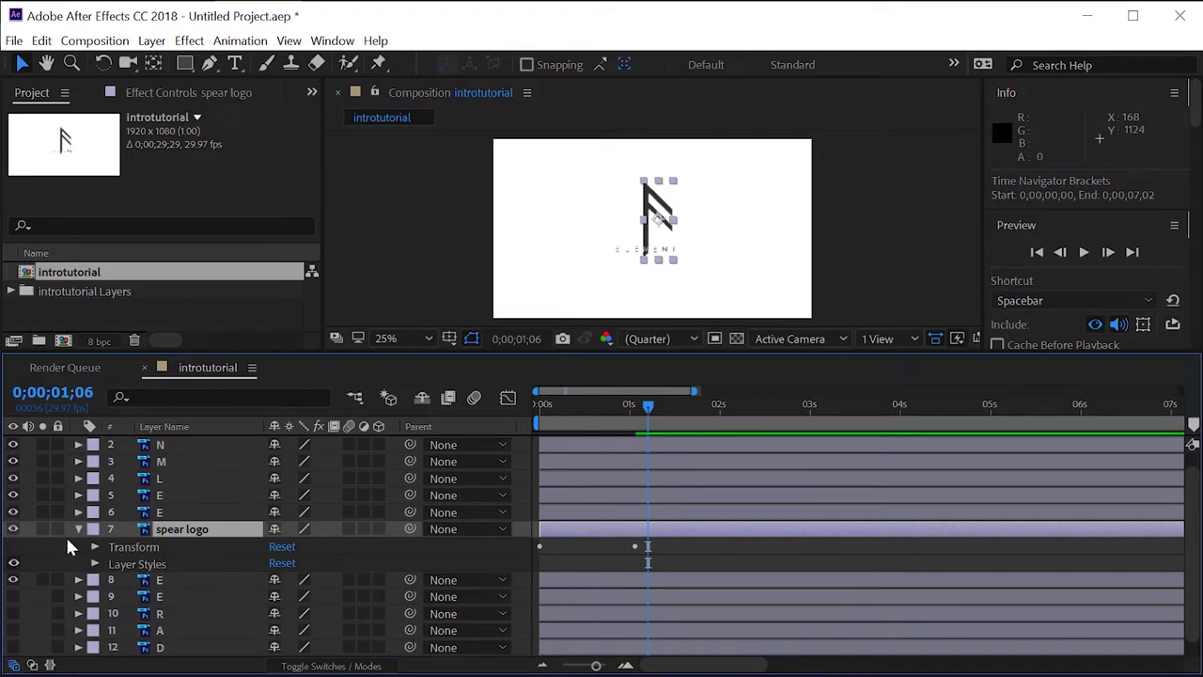
pyautogui.click(78, 580)
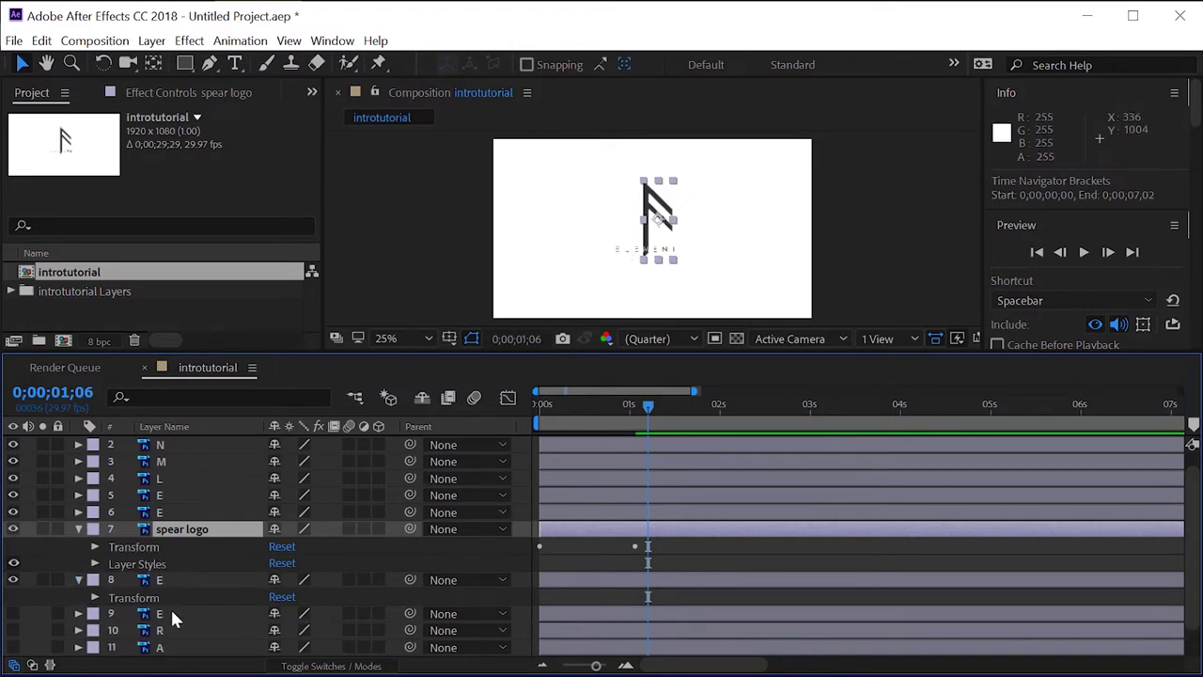
pyautogui.click(94, 598)
pyautogui.scroll(-3, 260, 558)
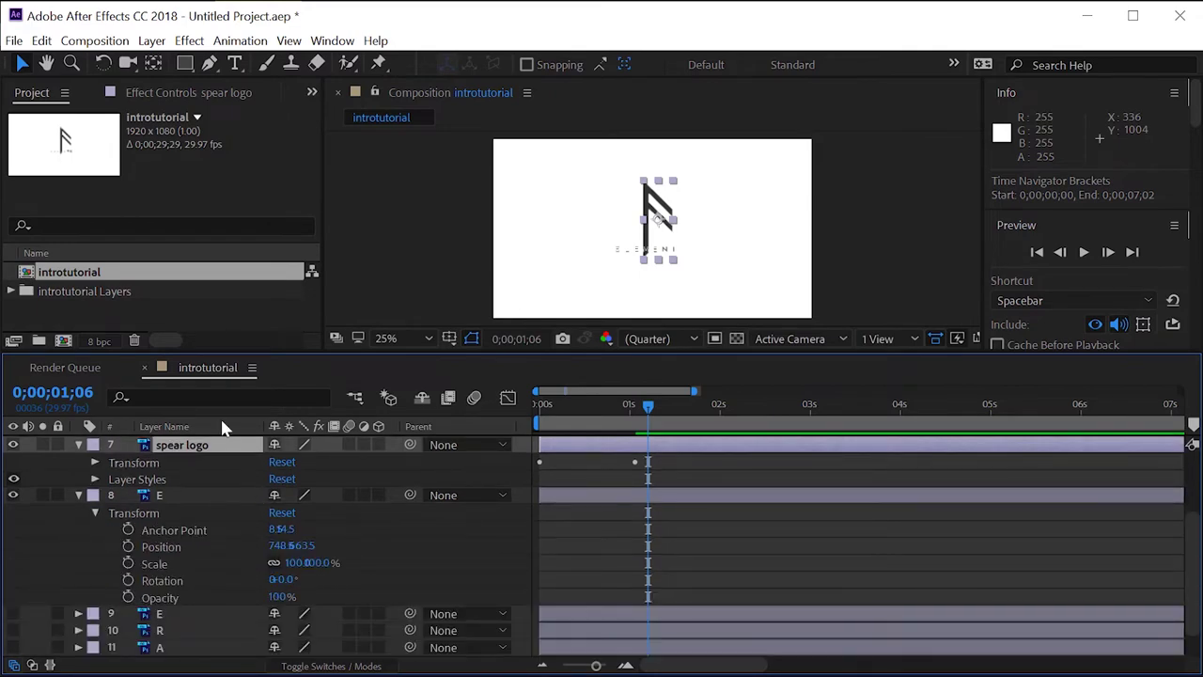
pyautogui.scroll(2, 223, 477)
pyautogui.scroll(-2, 141, 573)
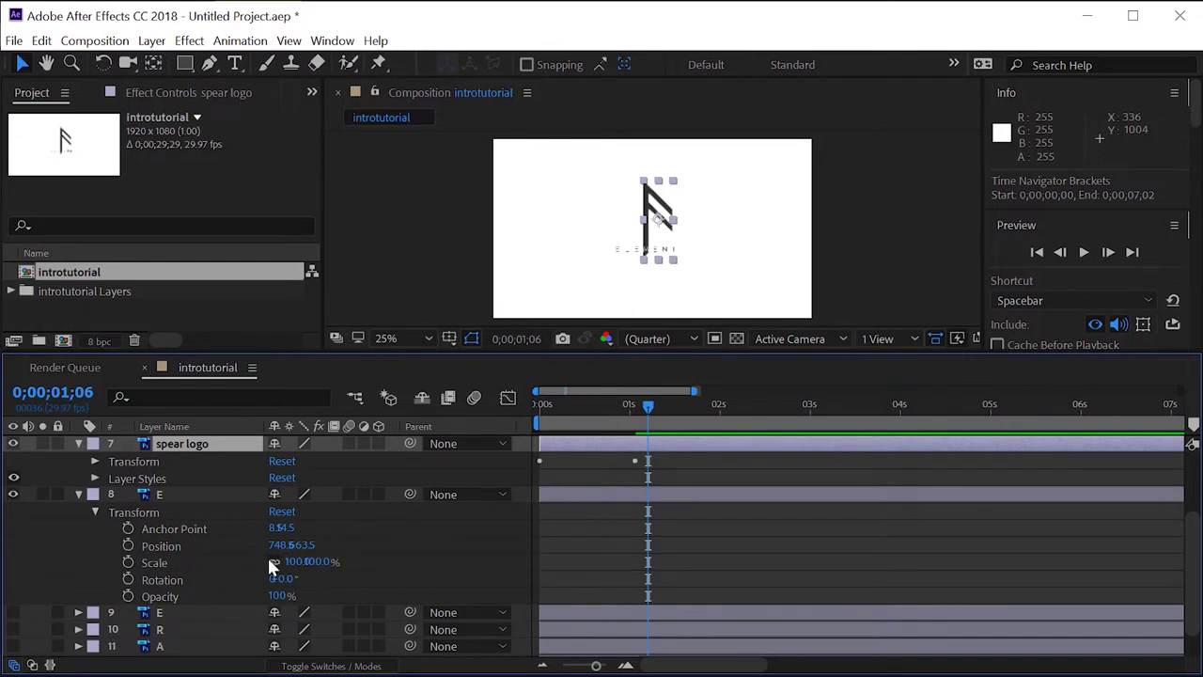
# Keyframe the E letter's Opacity: 0% at 0;00;00;28 rising to 100% by about 1;06.
pyautogui.click(128, 596)
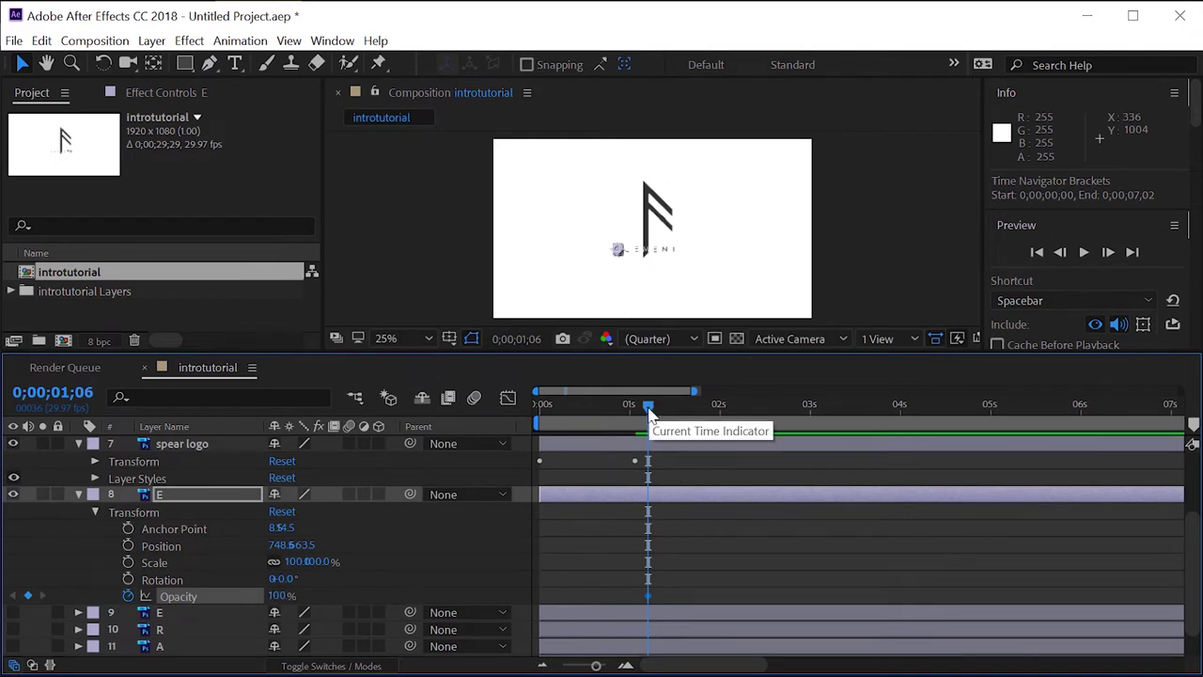
pyautogui.moveTo(649, 414); pyautogui.dragTo(628, 416)
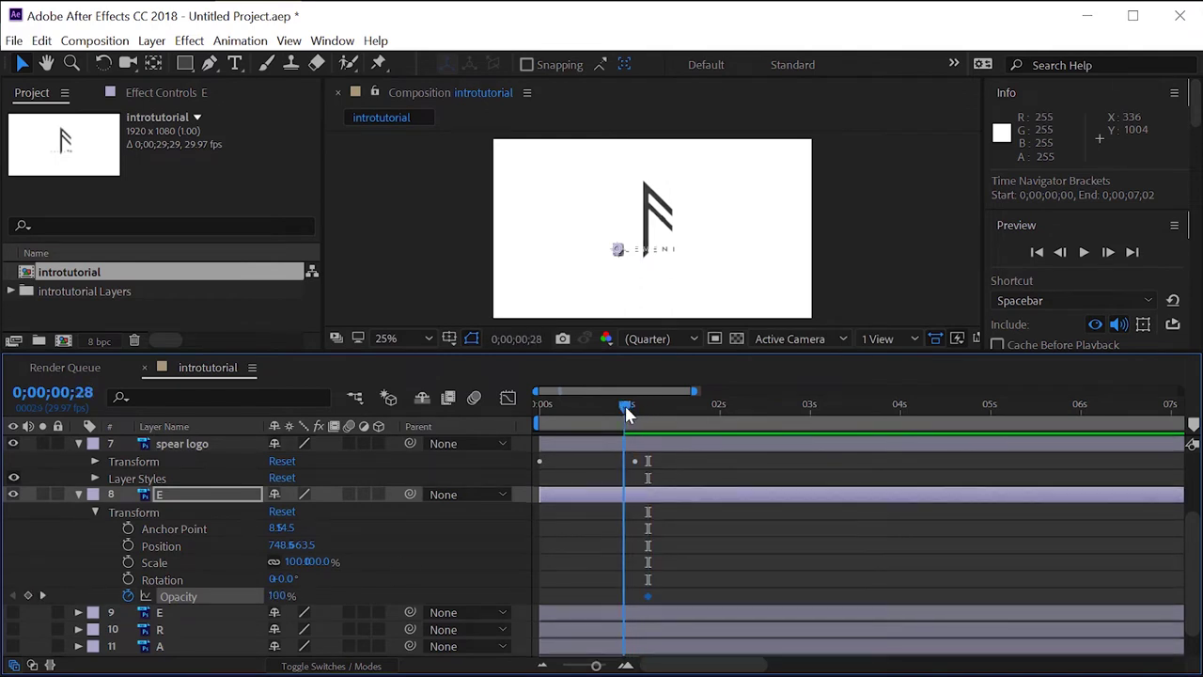
pyautogui.click(281, 596)
pyautogui.write('0')
pyautogui.press('Return')
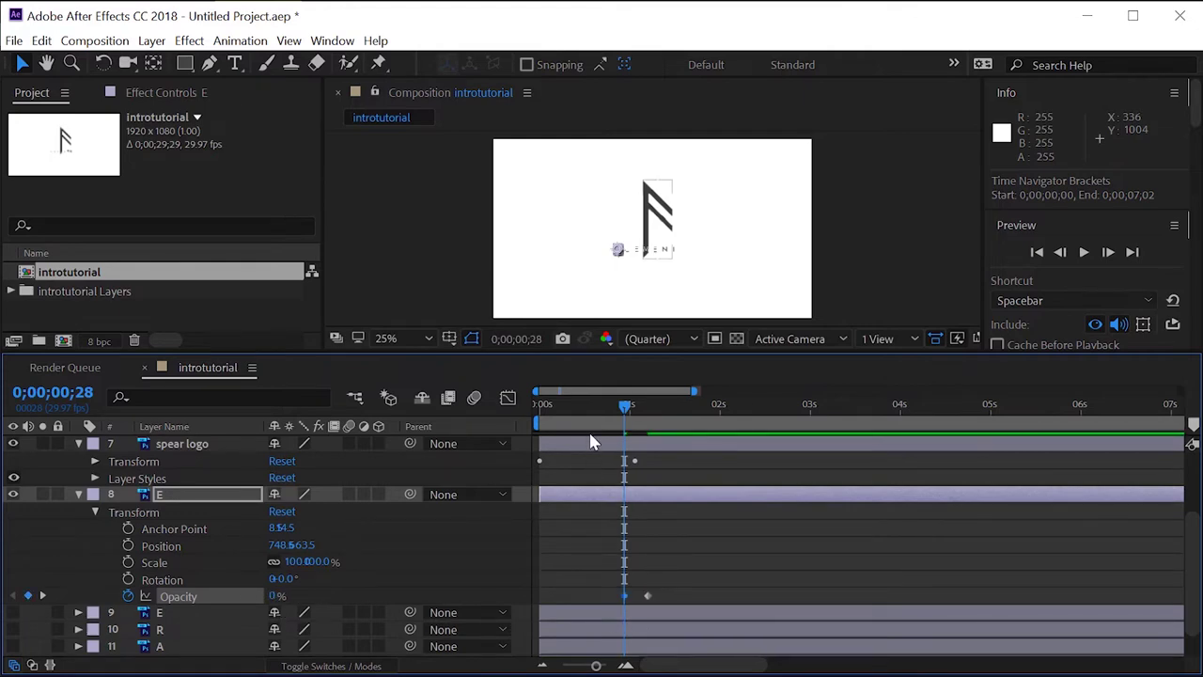
pyautogui.moveTo(625, 407)
pyautogui.mouseDown()
pyautogui.moveTo(651, 413)
pyautogui.moveTo(640, 406)
pyautogui.mouseUp()
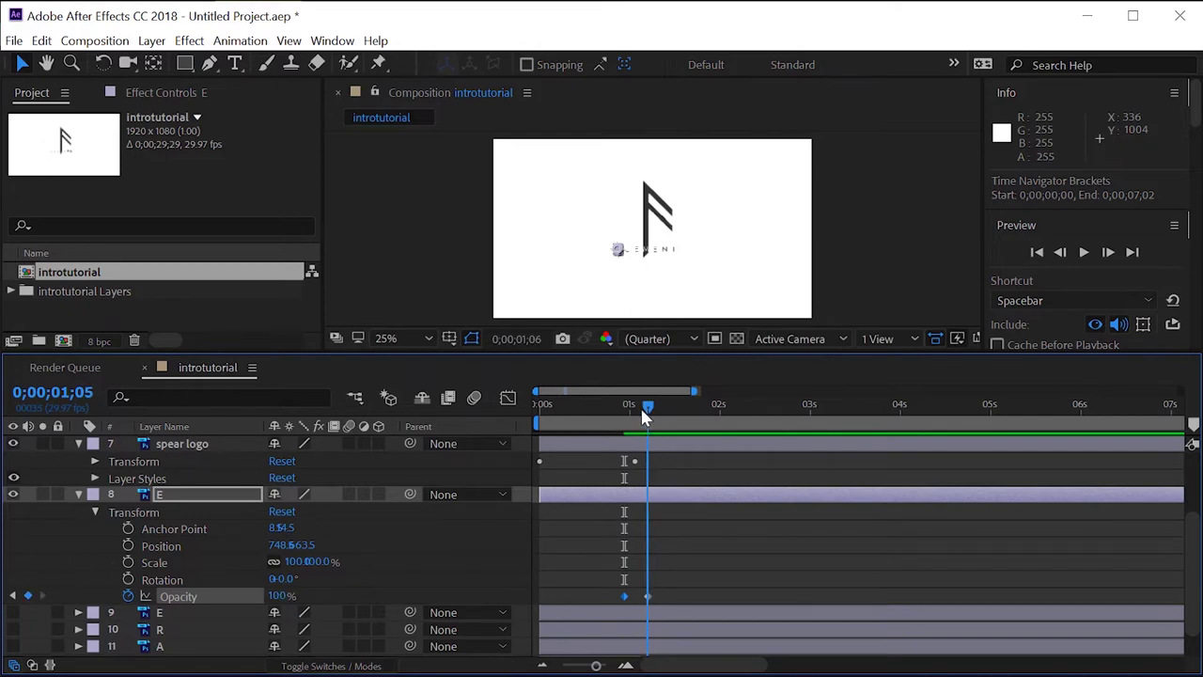
# Apply Easy Ease to the E's Opacity keyframes, preview the fade, and collapse Transform.
pyautogui.click(647, 596)
pyautogui.rightClick(646, 596)
pyautogui.moveTo(714, 585)
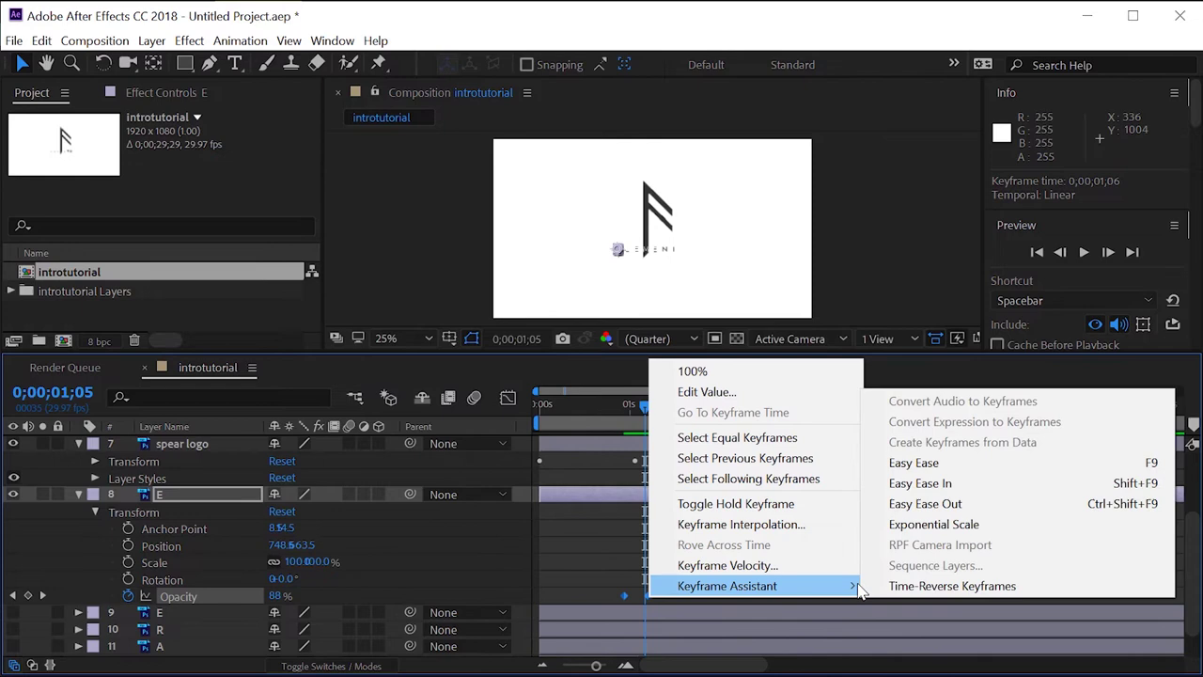
pyautogui.click(943, 461)
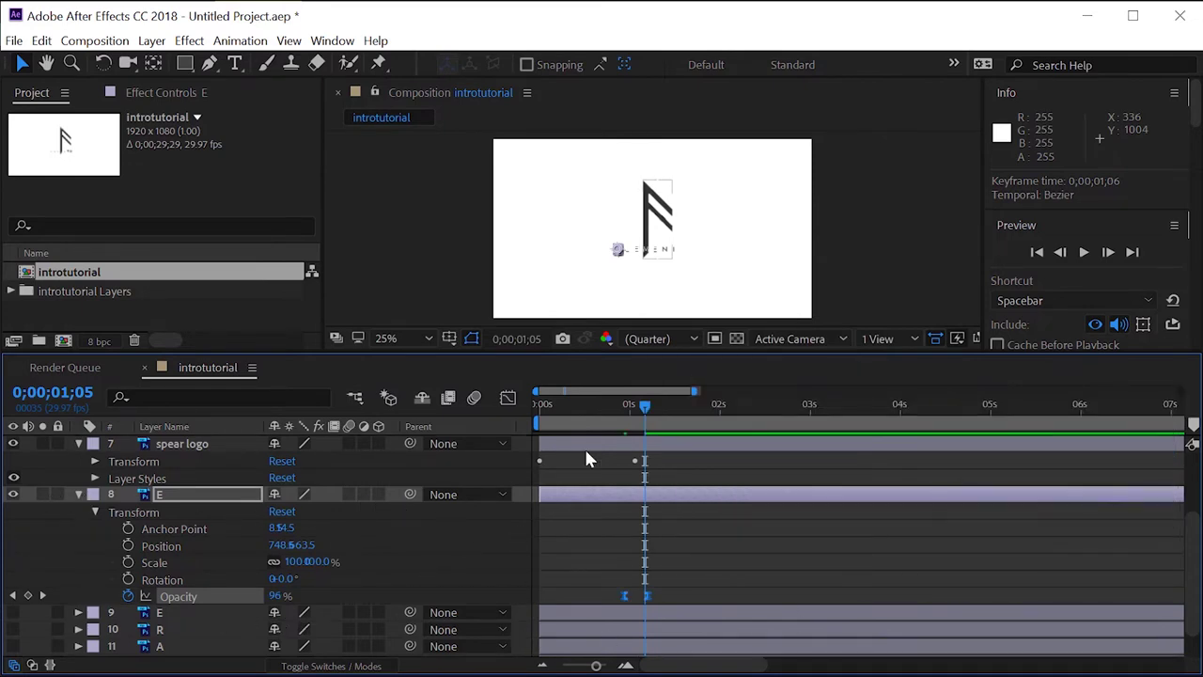
pyautogui.moveTo(644, 405)
pyautogui.mouseDown()
pyautogui.moveTo(551, 408)
pyautogui.moveTo(635, 433)
pyautogui.moveTo(629, 443)
pyautogui.moveTo(657, 455)
pyautogui.moveTo(642, 456)
pyautogui.mouseUp()
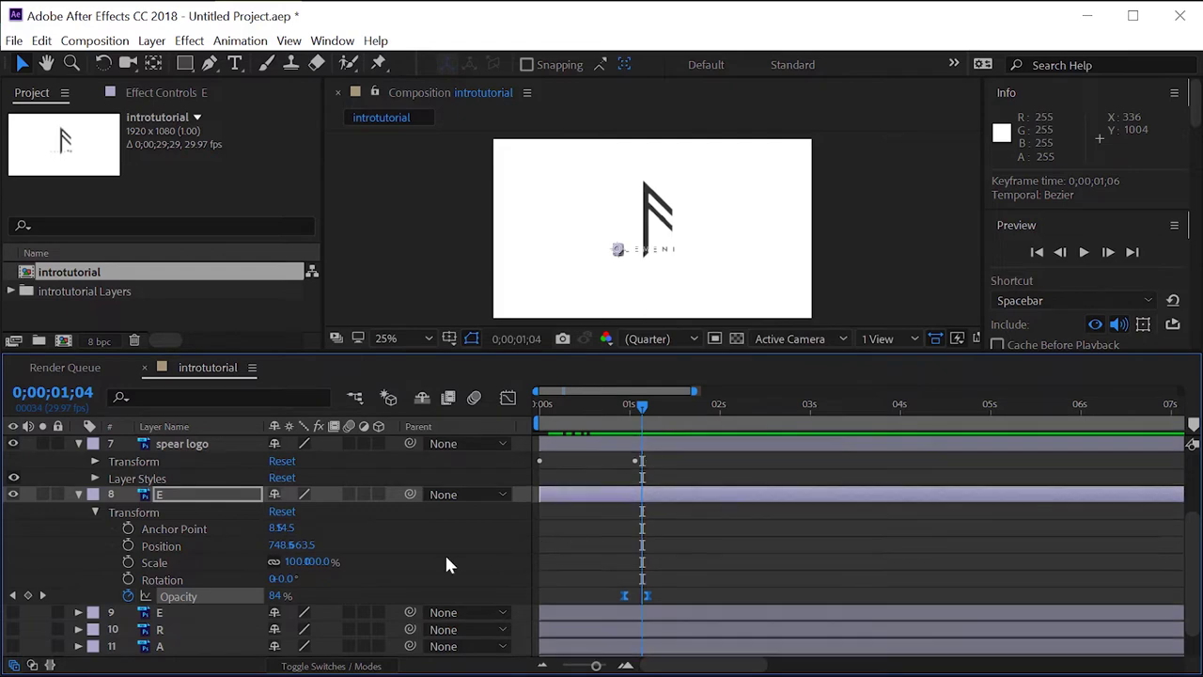
pyautogui.click(91, 497)
pyautogui.click(80, 498)
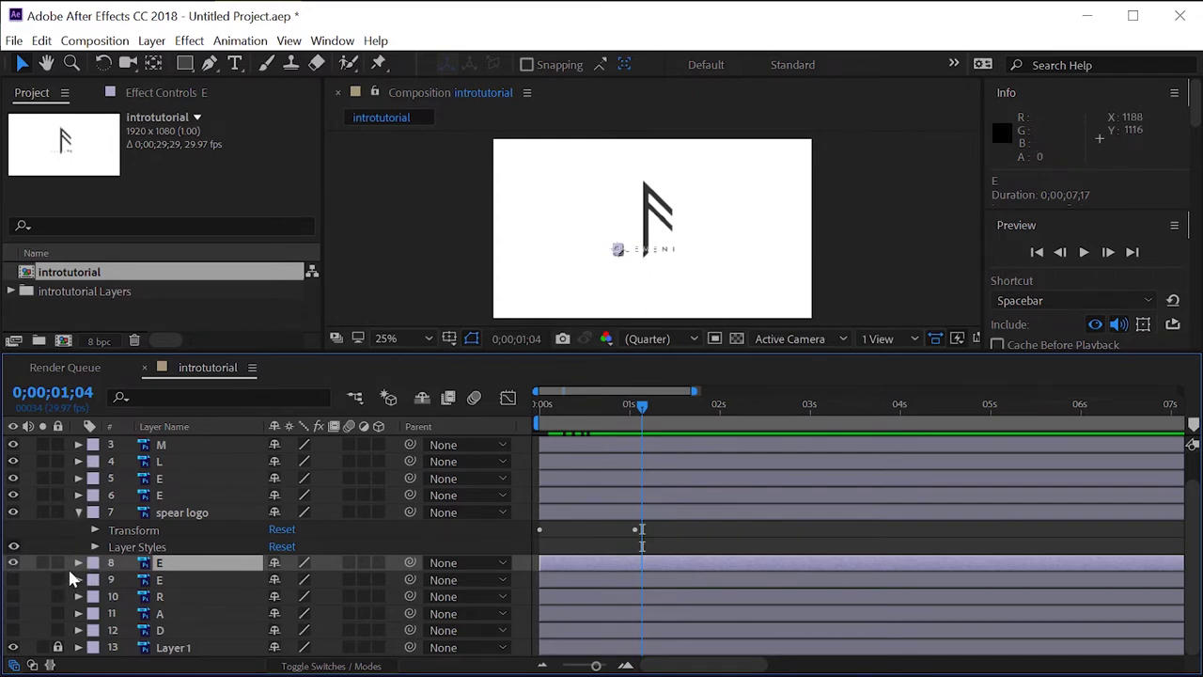
# Move the L letter layer down to position 8 and expand its Transform properties.
pyautogui.click(78, 510)
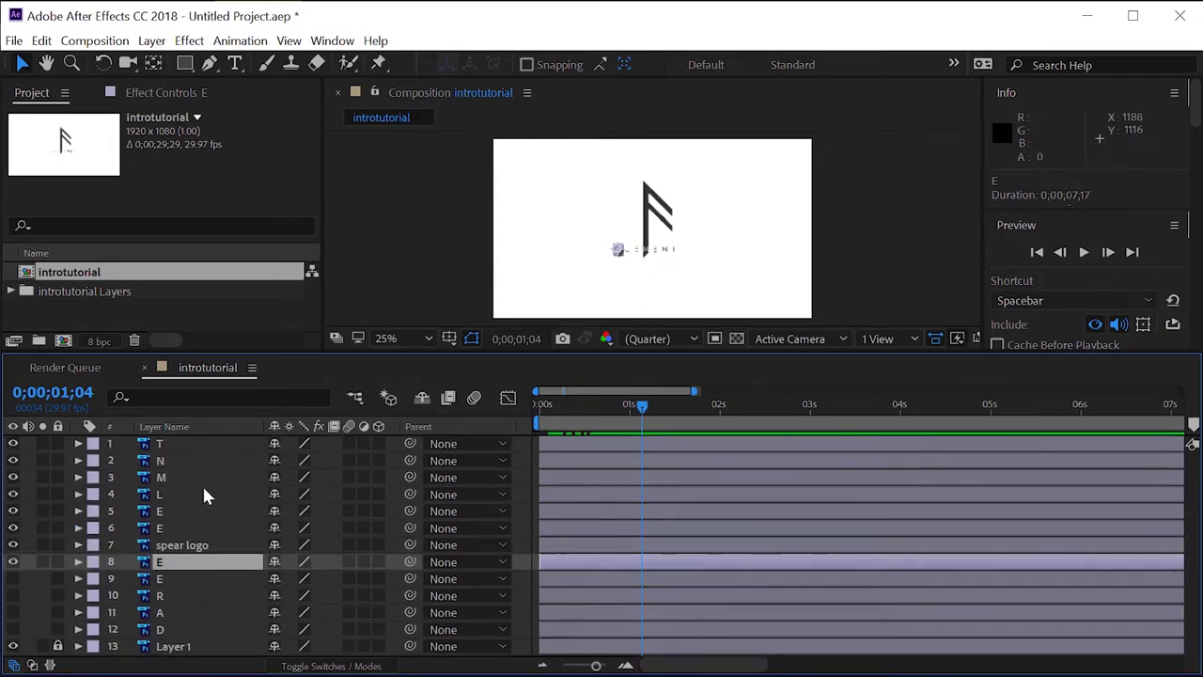
pyautogui.moveTo(172, 495); pyautogui.dragTo(180, 563)
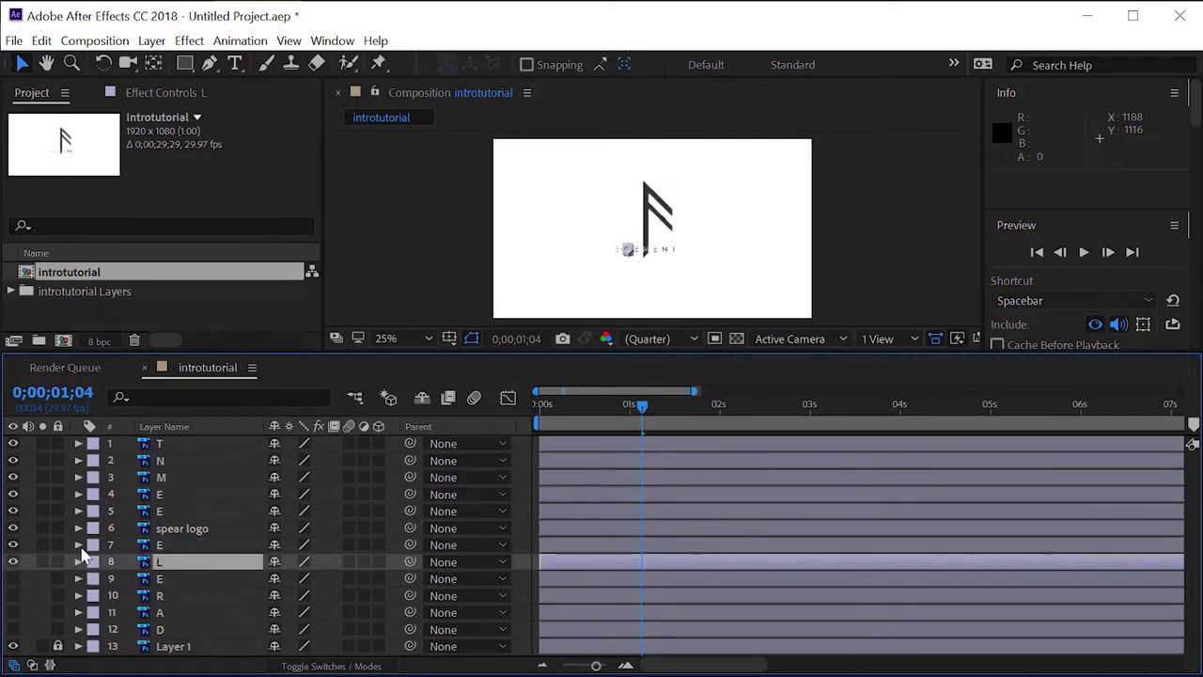
pyautogui.click(78, 544)
pyautogui.click(94, 562)
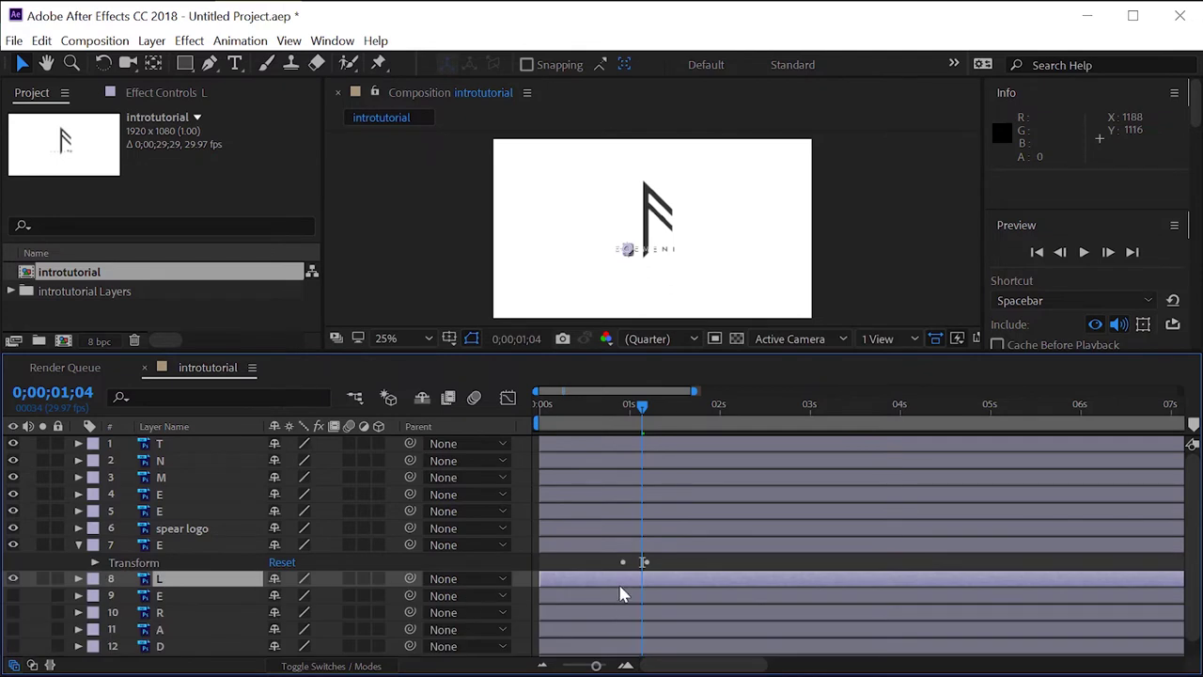
pyautogui.click(78, 578)
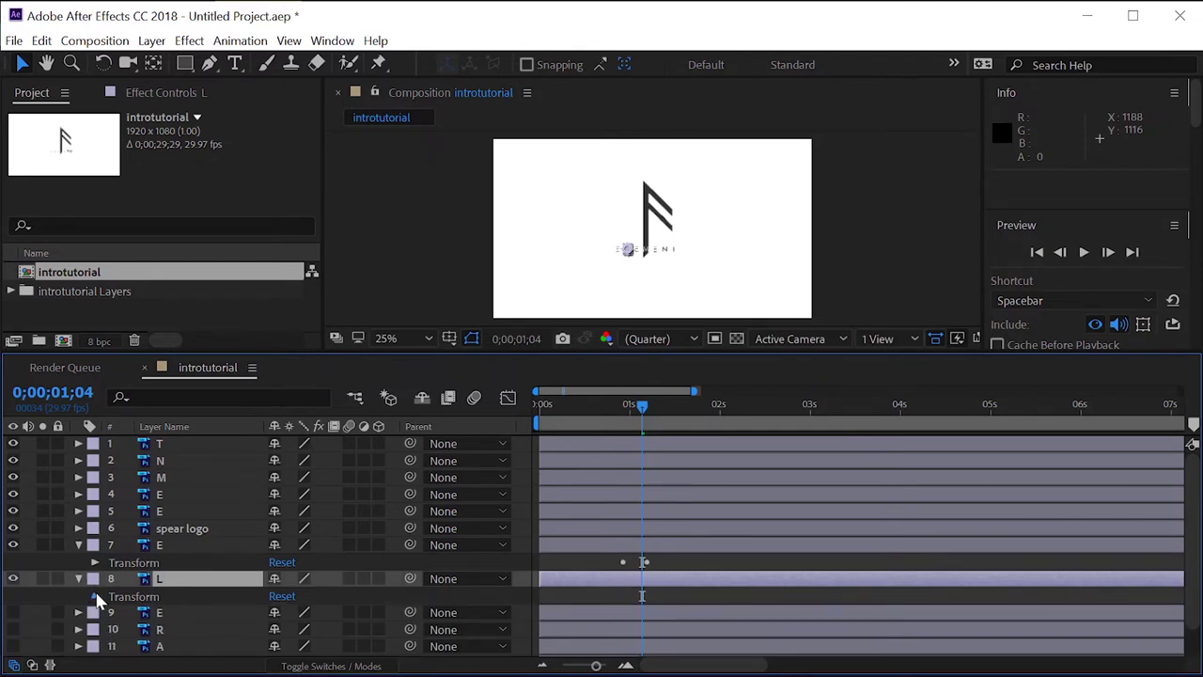
pyautogui.click(95, 597)
pyautogui.scroll(-4, 163, 563)
pyautogui.scroll(4, 631, 473)
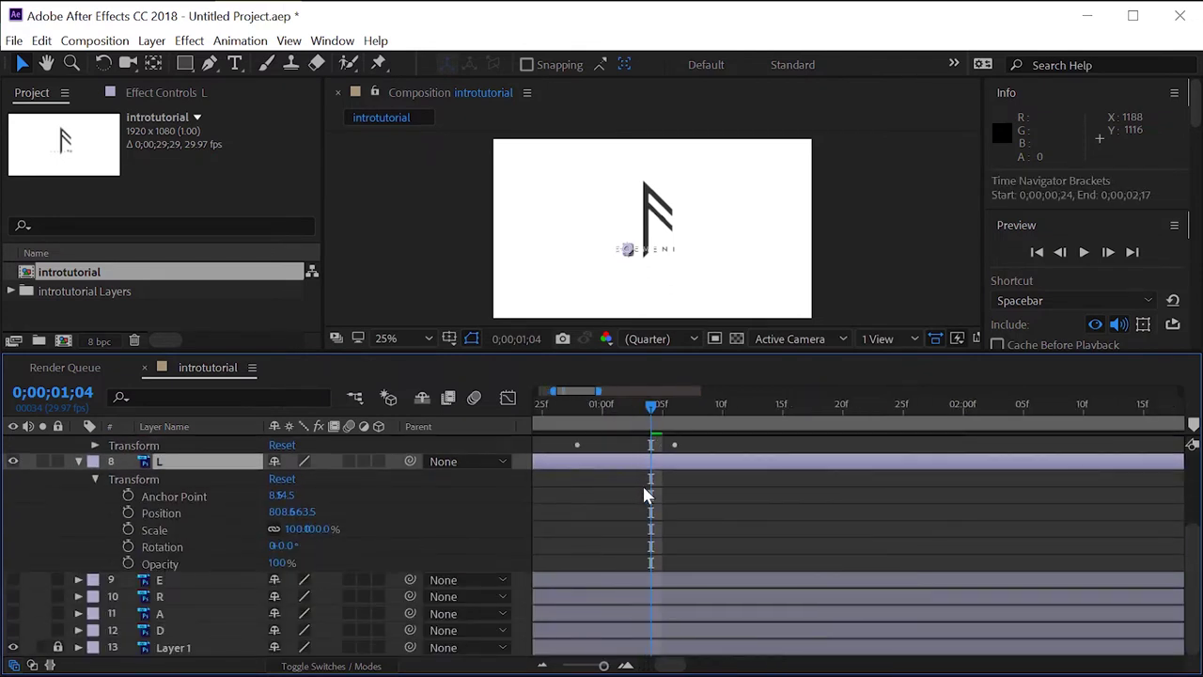
# Keyframe the L letter's Opacity from 0% at 1;04 to 100% at 1;12.
pyautogui.click(126, 562)
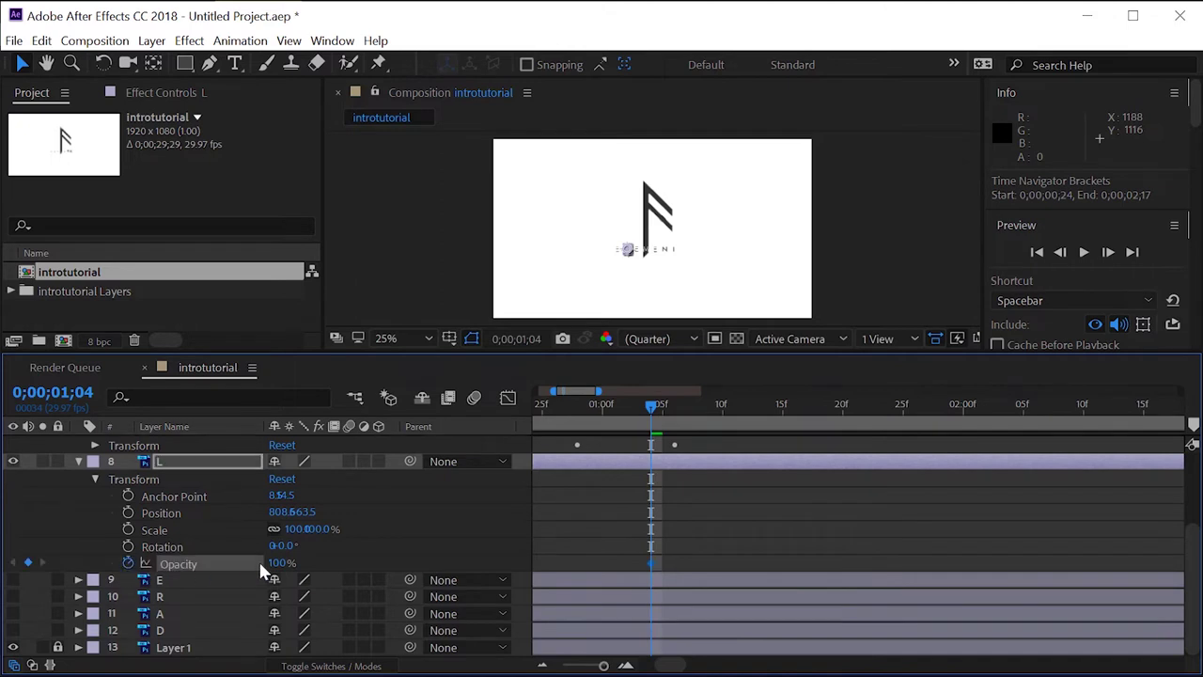
pyautogui.moveTo(268, 562); pyautogui.dragTo(90, 570)
pyautogui.moveTo(657, 410); pyautogui.dragTo(737, 417)
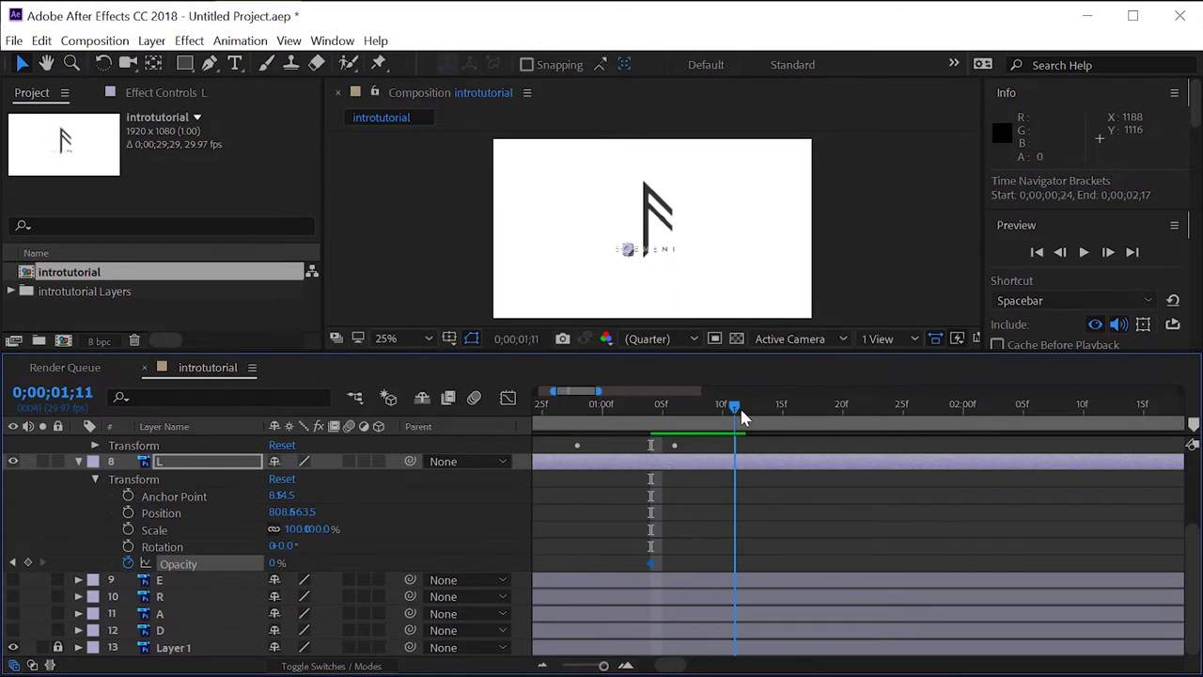
pyautogui.click(745, 411)
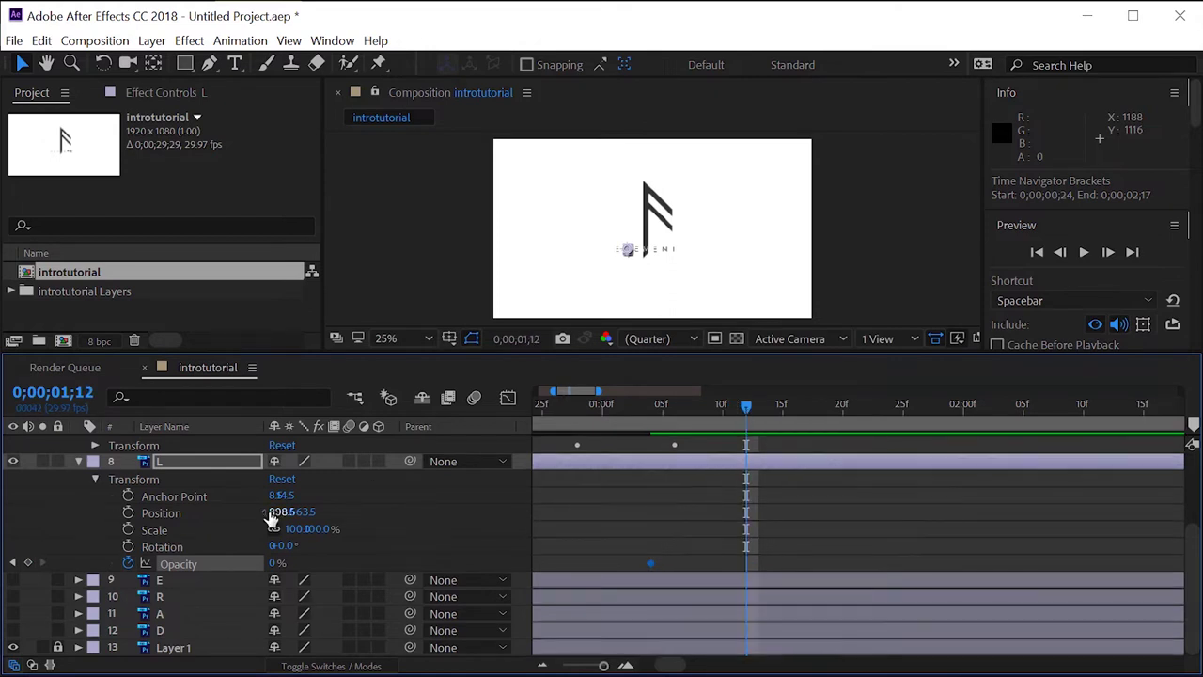
pyautogui.moveTo(275, 562); pyautogui.dragTo(430, 556)
# Apply Easy Ease to the Opacity keyframes, then collapse the E and L layers.
pyautogui.click(650, 563)
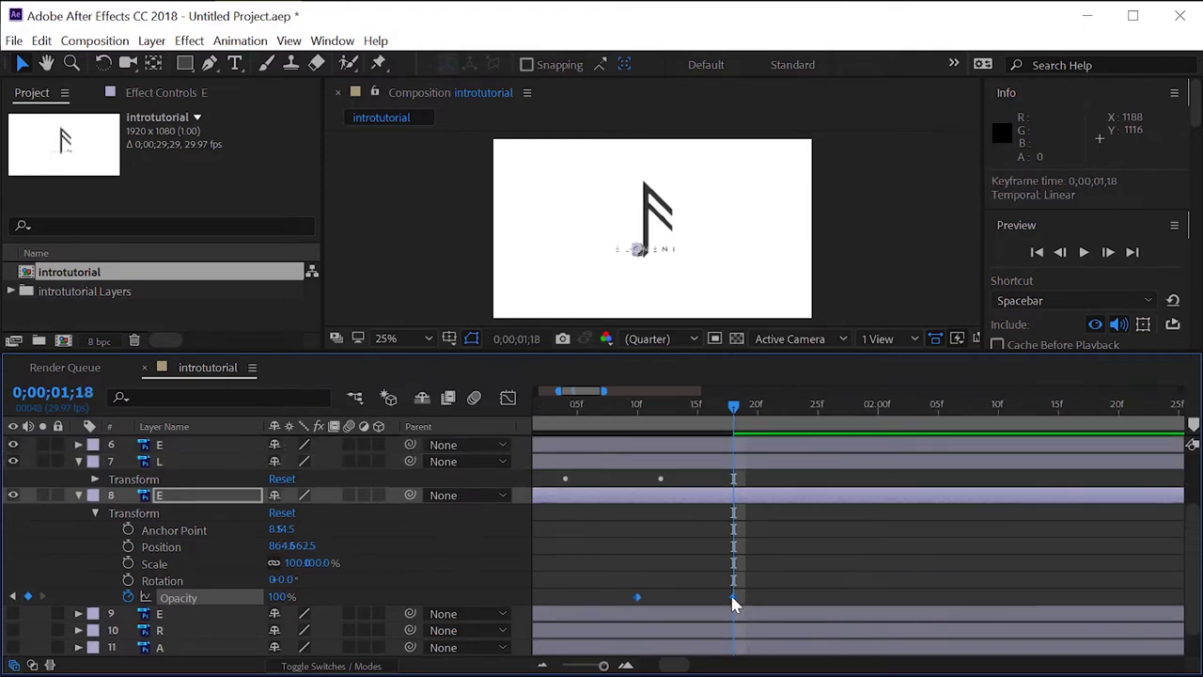
pyautogui.rightClick(732, 596)
pyautogui.moveTo(913, 583)
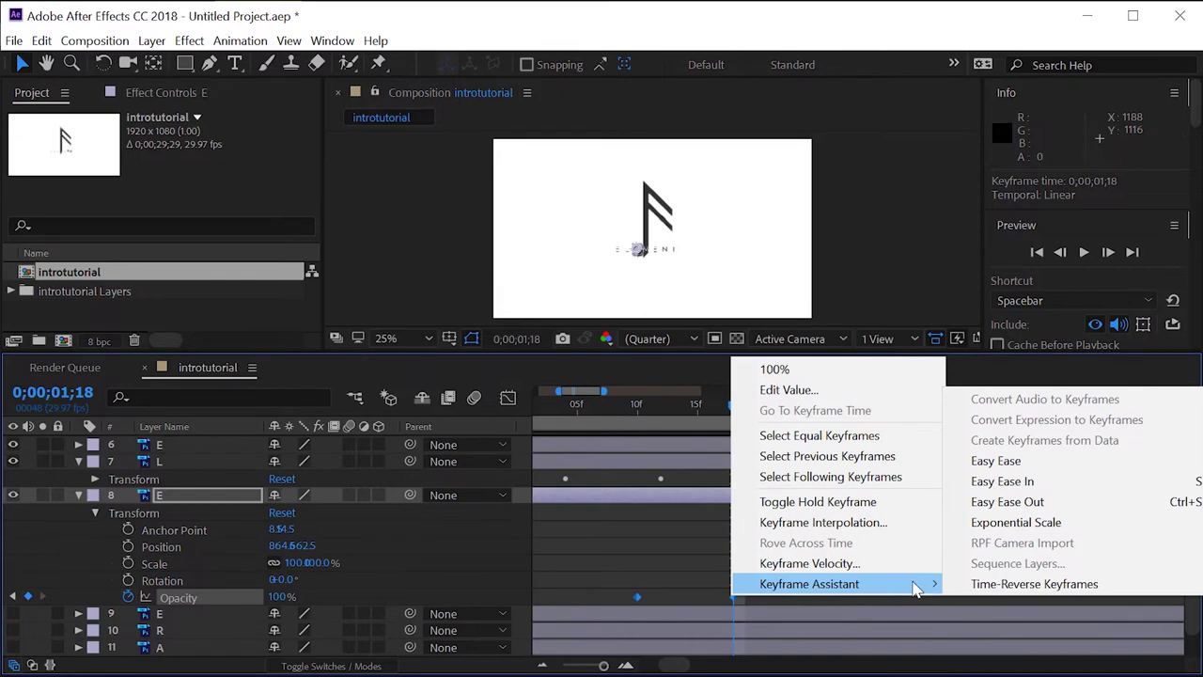
pyautogui.click(1037, 467)
pyautogui.click(861, 588)
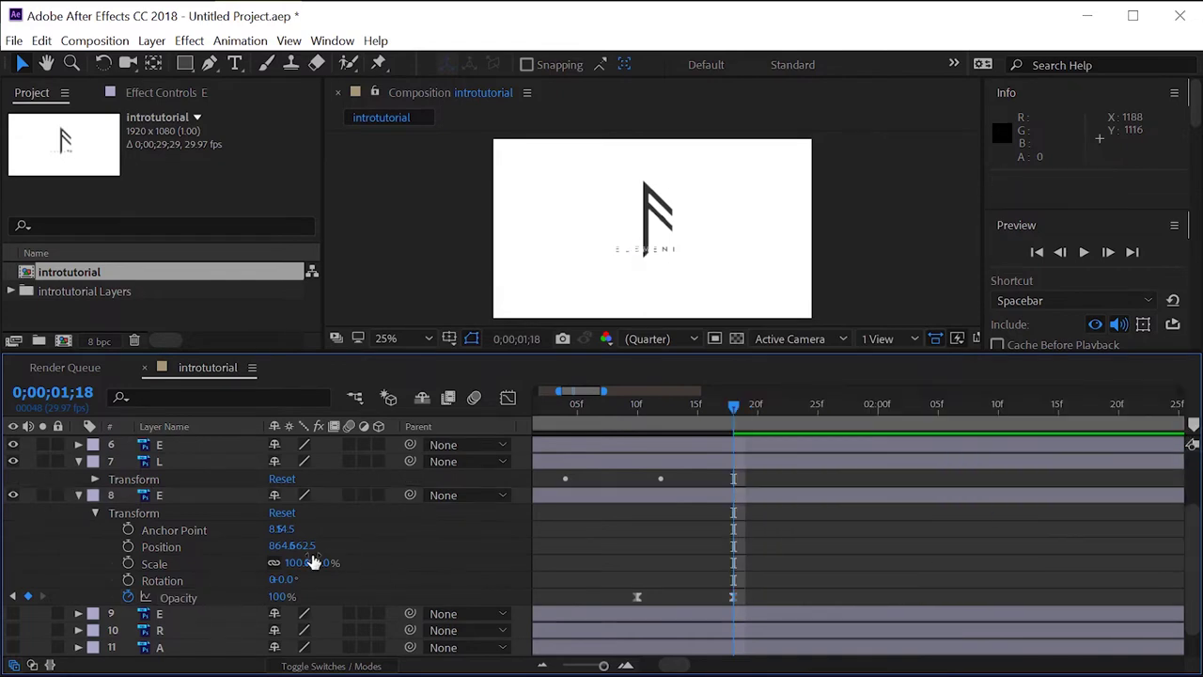
pyautogui.click(79, 495)
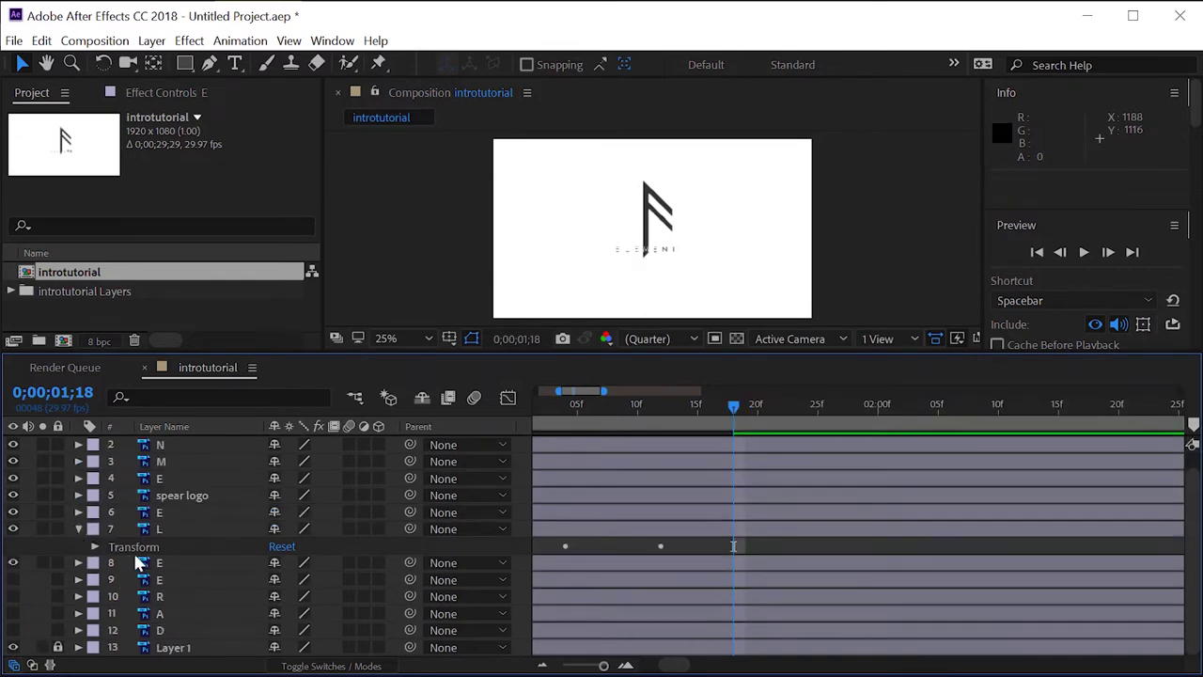
pyautogui.click(79, 562)
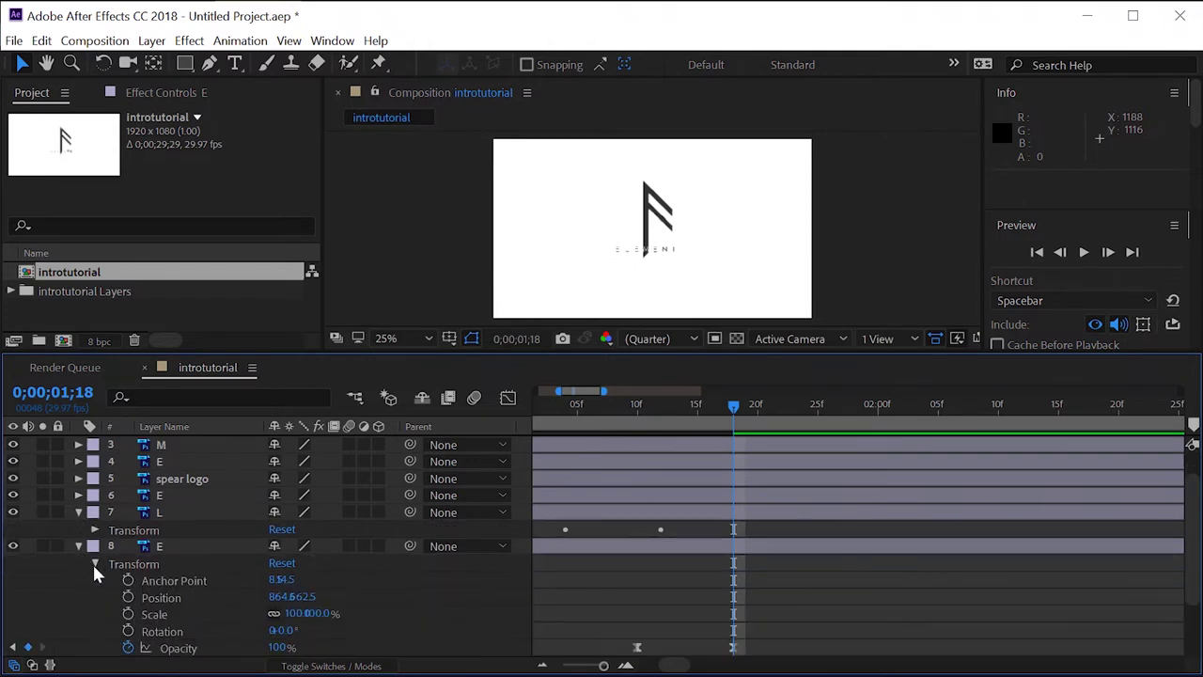
pyautogui.click(95, 562)
pyautogui.click(76, 513)
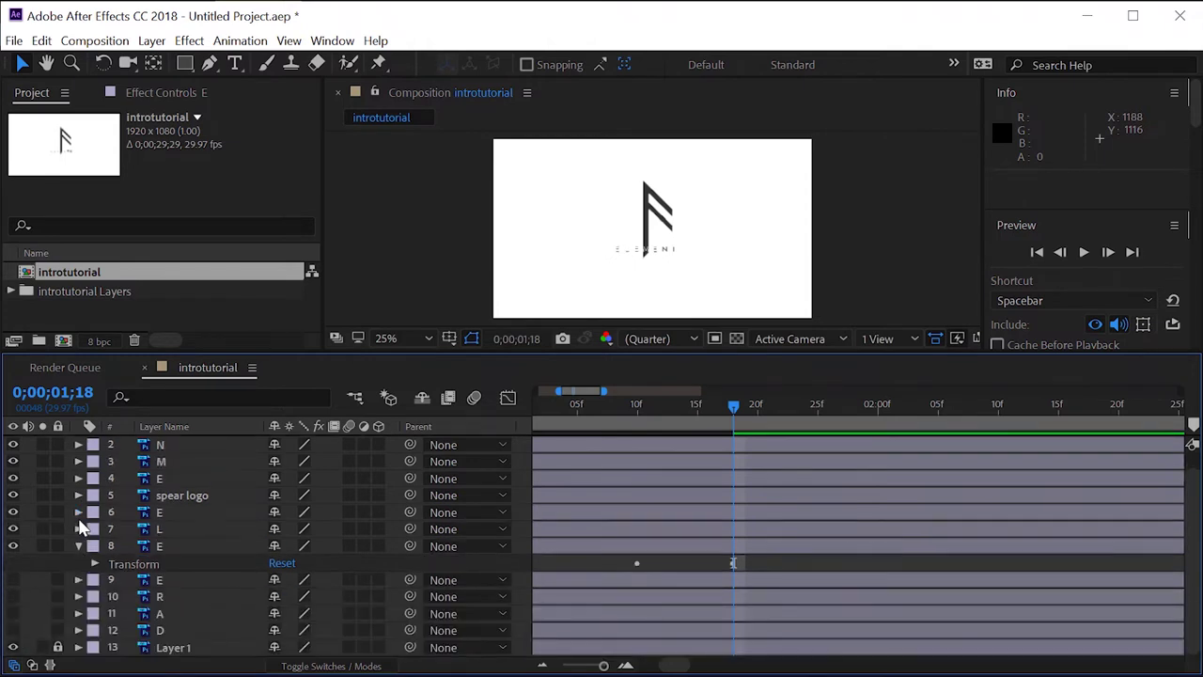
# Move the M letter layer below E and expand its Transform properties.
pyautogui.click(183, 464)
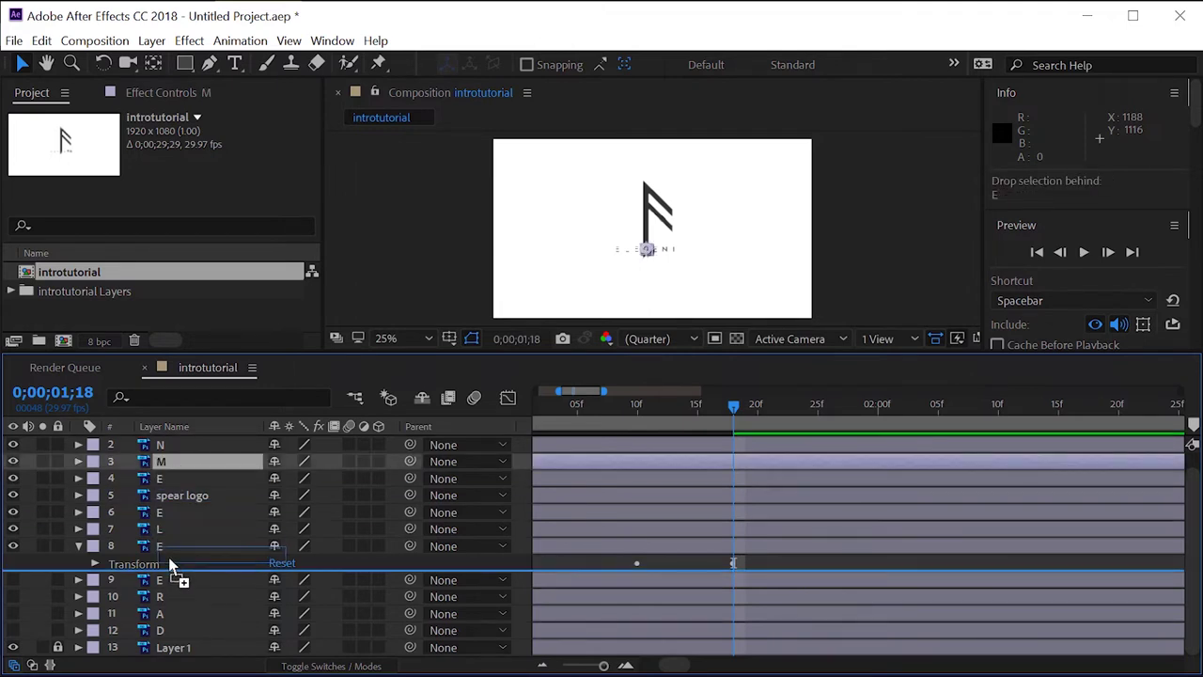
pyautogui.moveTo(148, 470); pyautogui.dragTo(169, 567)
pyautogui.click(79, 564)
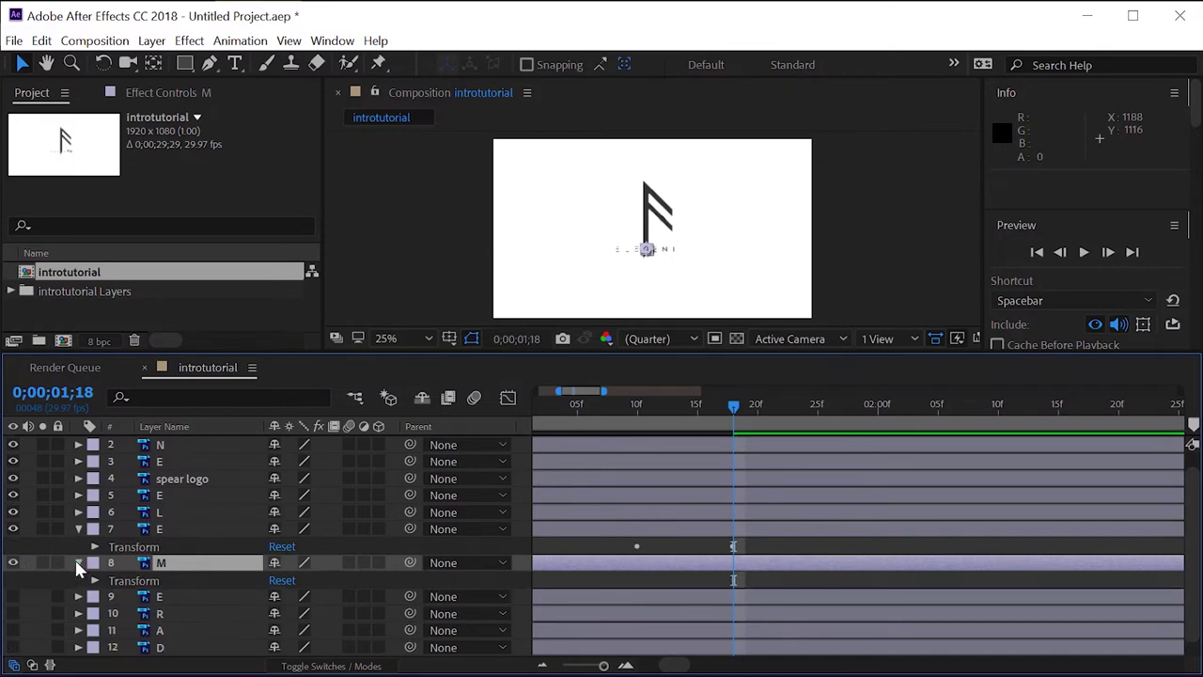
pyautogui.click(95, 580)
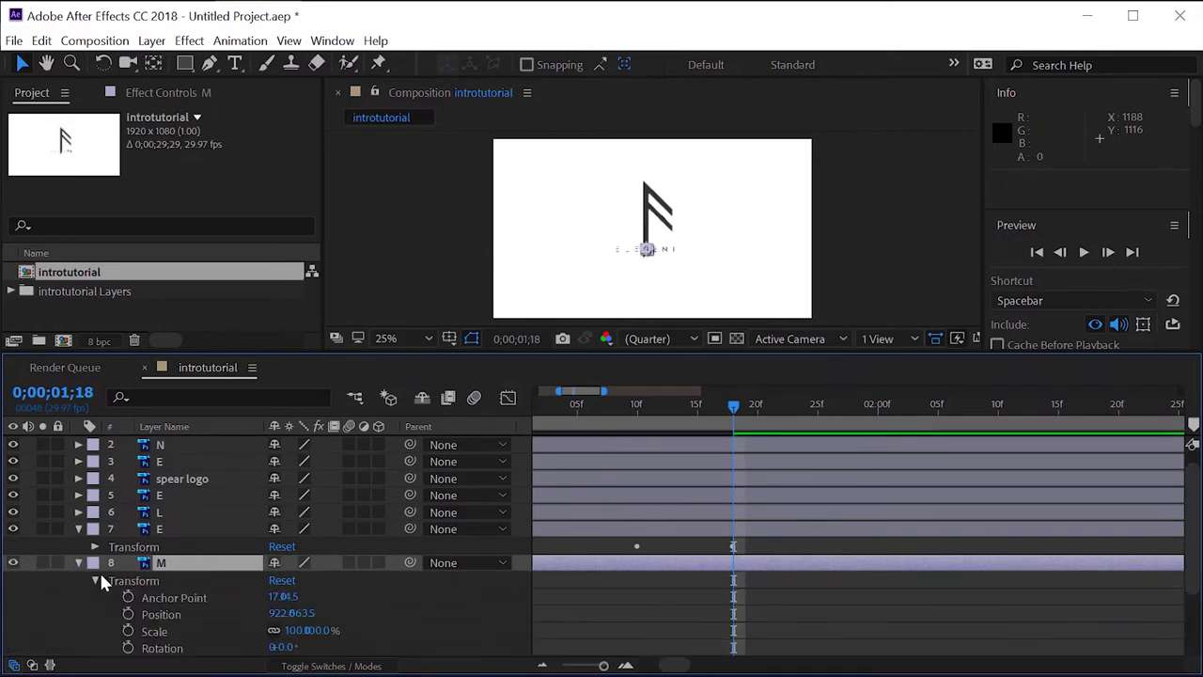
pyautogui.scroll(-1, 419, 549)
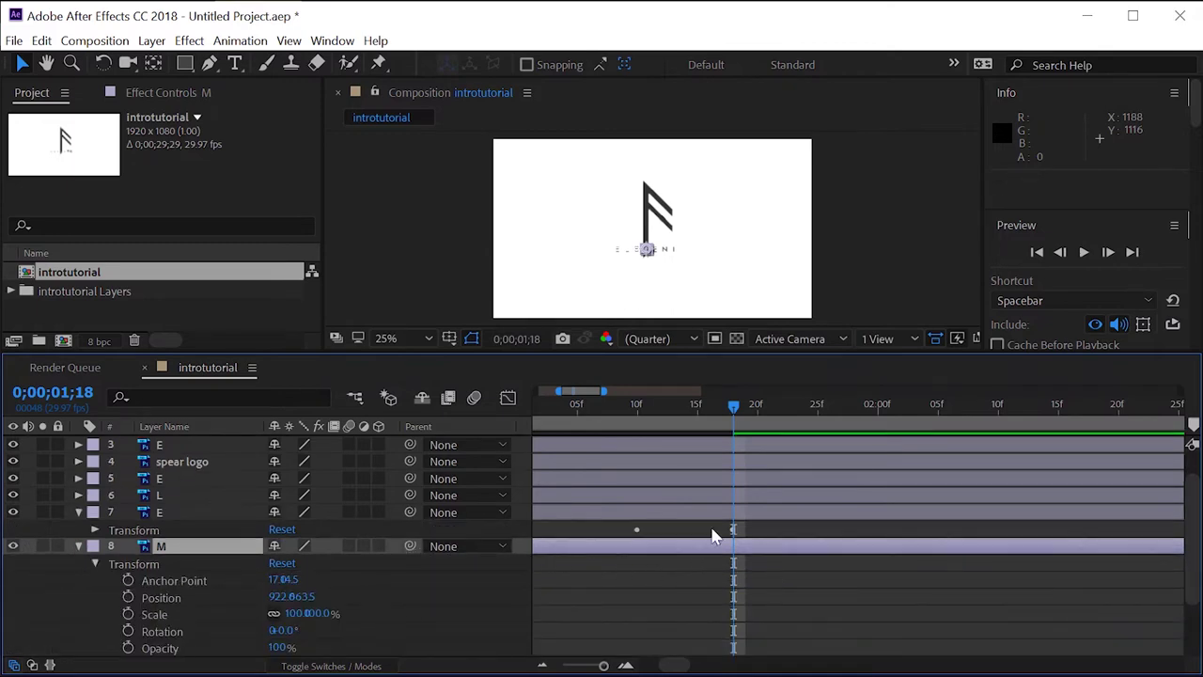
# Keyframe M's Opacity from 0% at 1;16 to 100% at 1;25.
pyautogui.moveTo(732, 408); pyautogui.dragTo(710, 404)
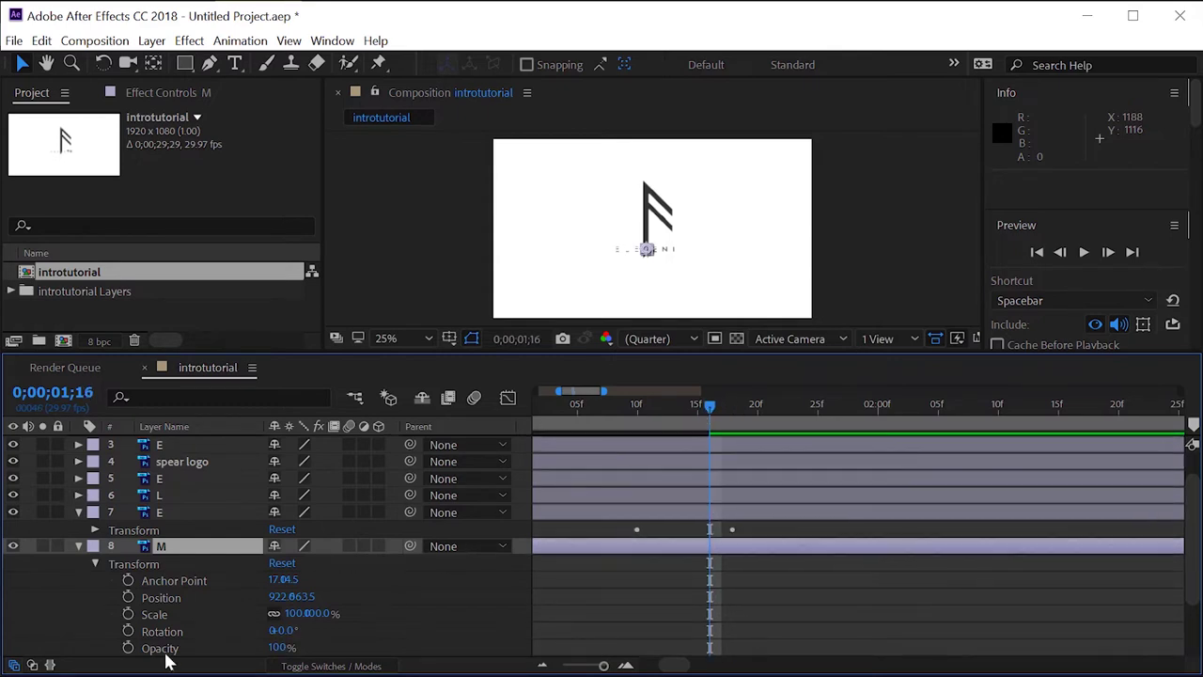
pyautogui.moveTo(281, 647); pyautogui.dragTo(104, 649)
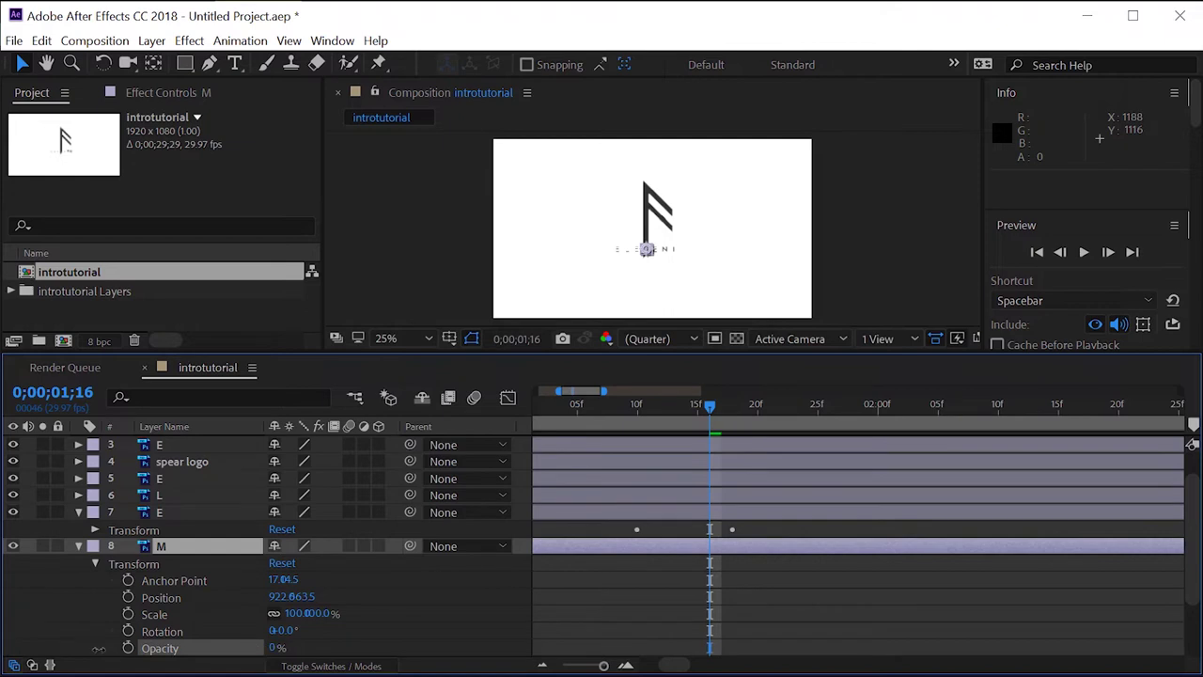
pyautogui.click(128, 648)
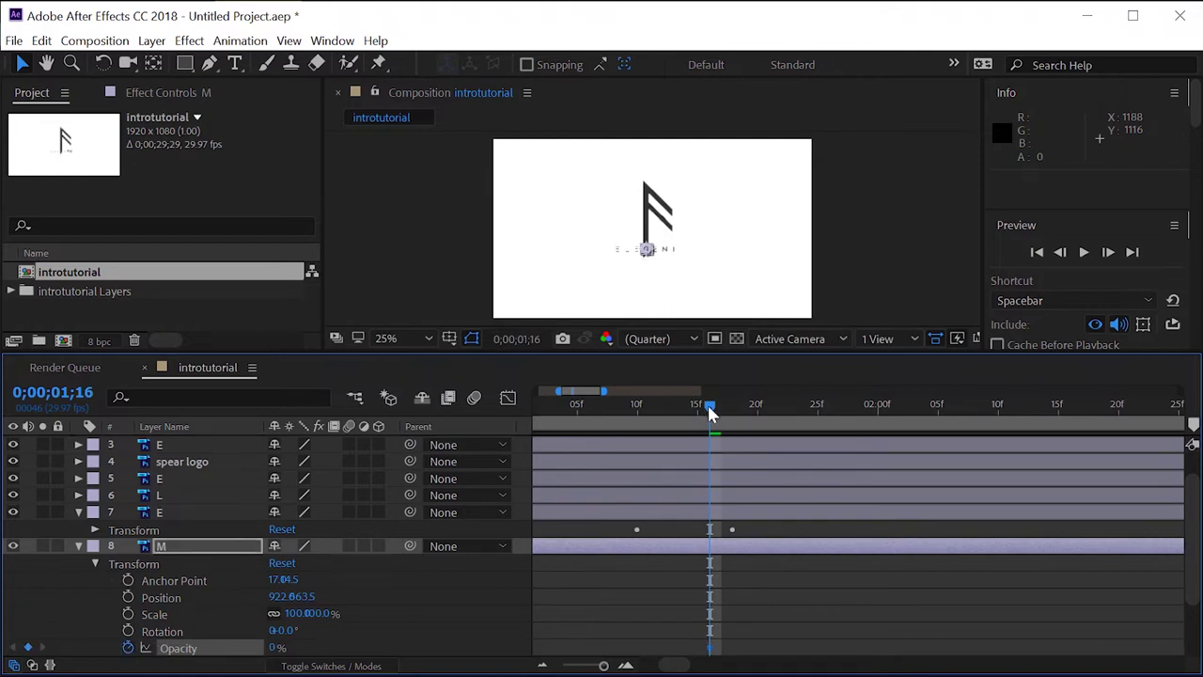
pyautogui.moveTo(710, 405); pyautogui.dragTo(813, 425)
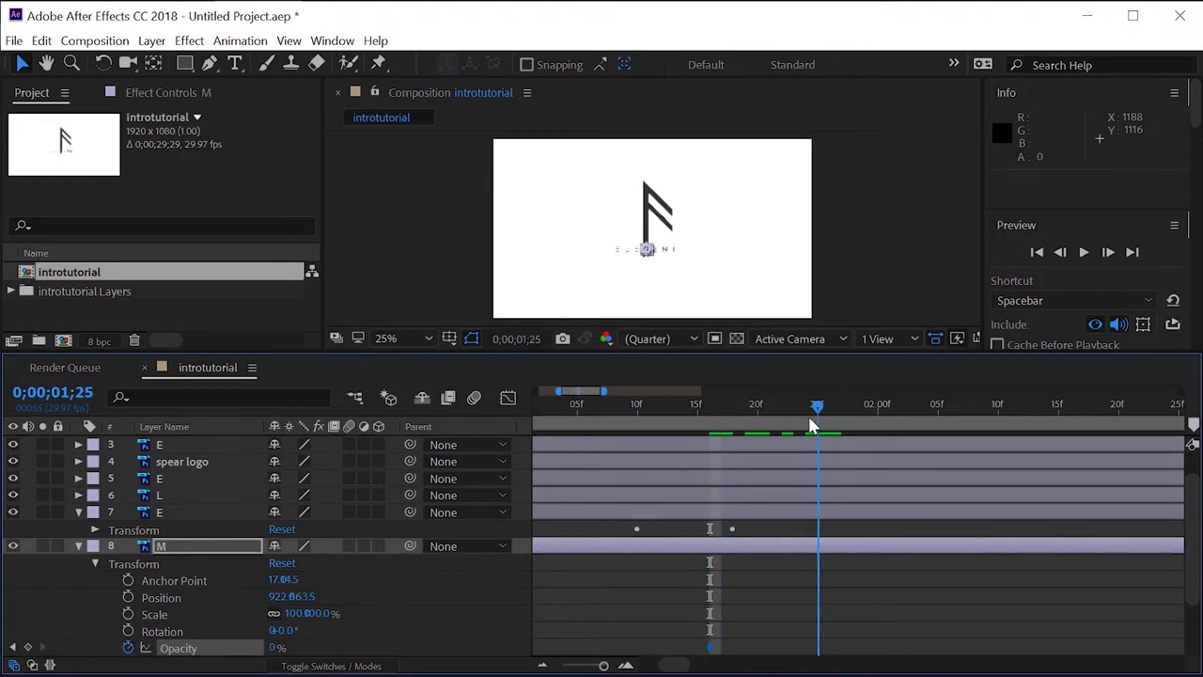
pyautogui.moveTo(274, 647); pyautogui.dragTo(424, 648)
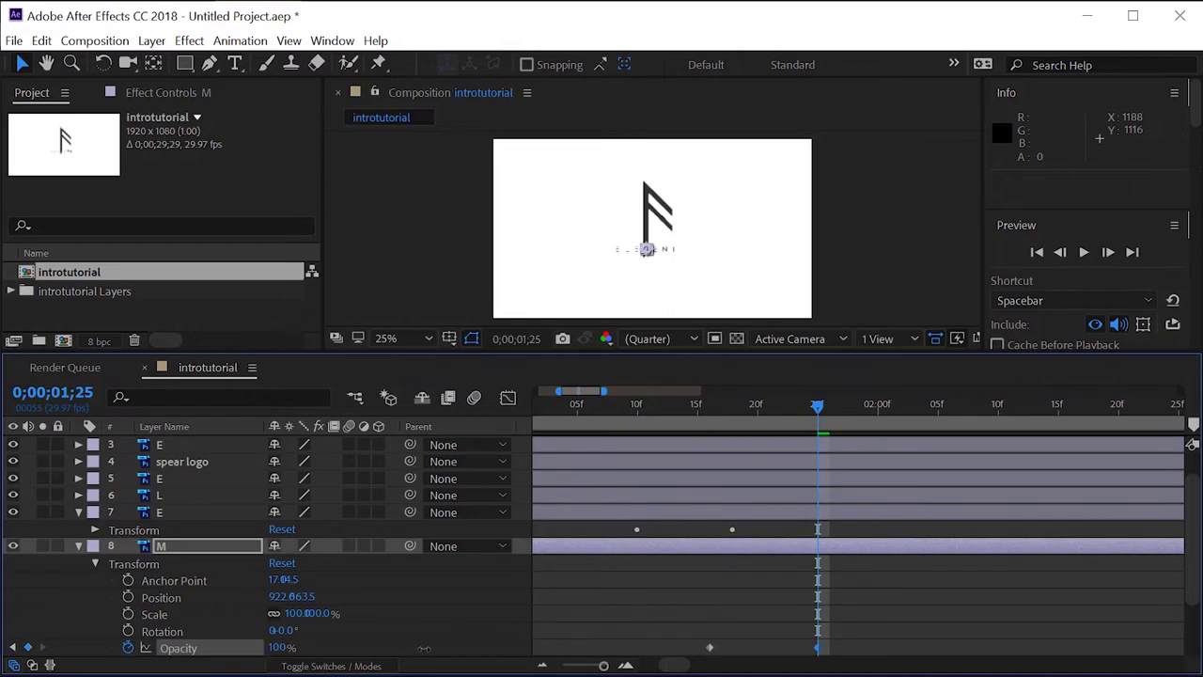
# Apply Easy Ease to M's Opacity keyframes, collapse the layers, and select the E layers.
pyautogui.rightClick(709, 646)
pyautogui.moveTo(799, 631)
pyautogui.click(1030, 517)
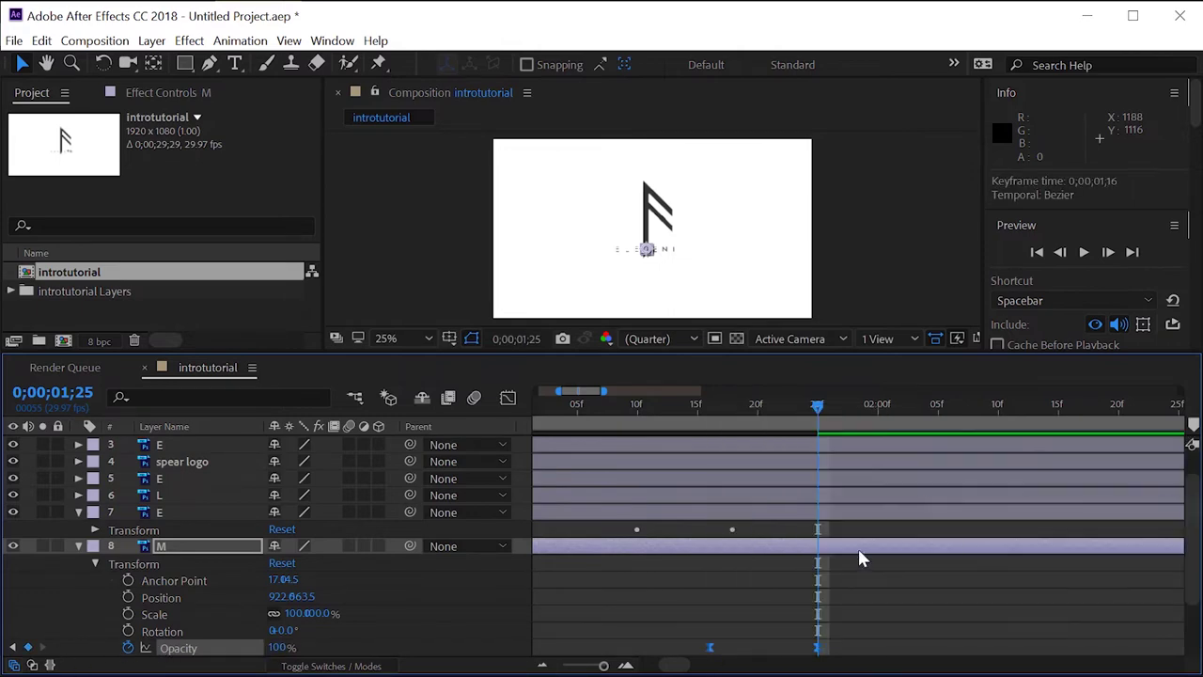
pyautogui.click(95, 563)
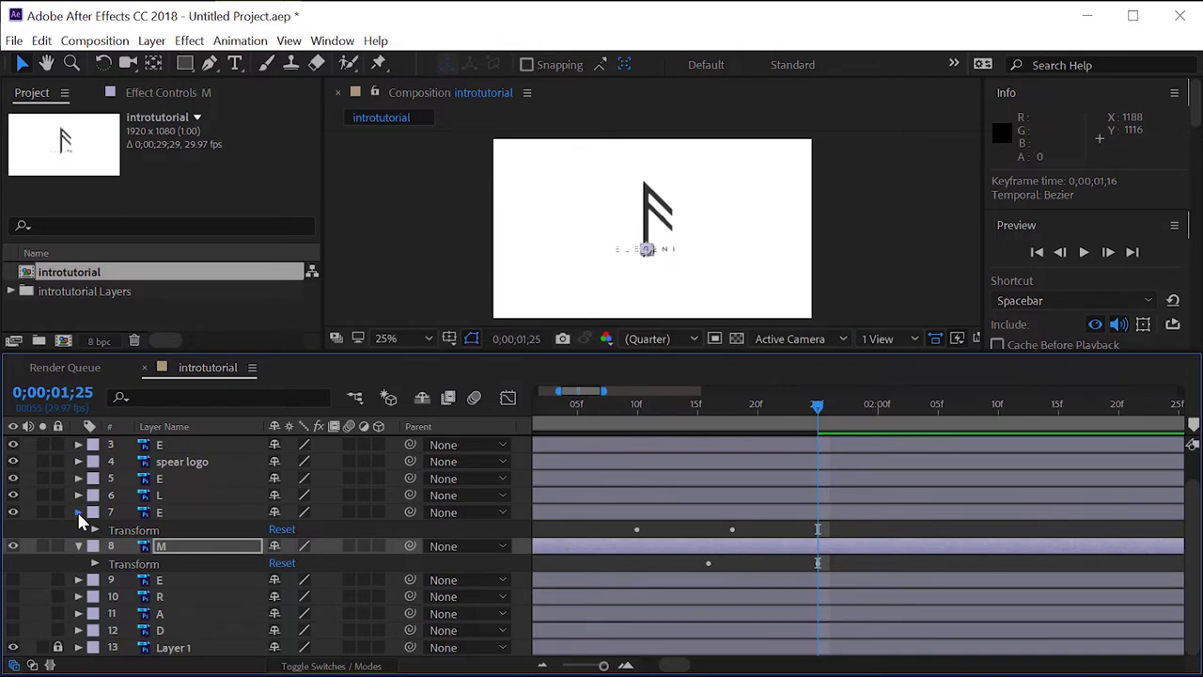
pyautogui.click(77, 511)
pyautogui.click(178, 498)
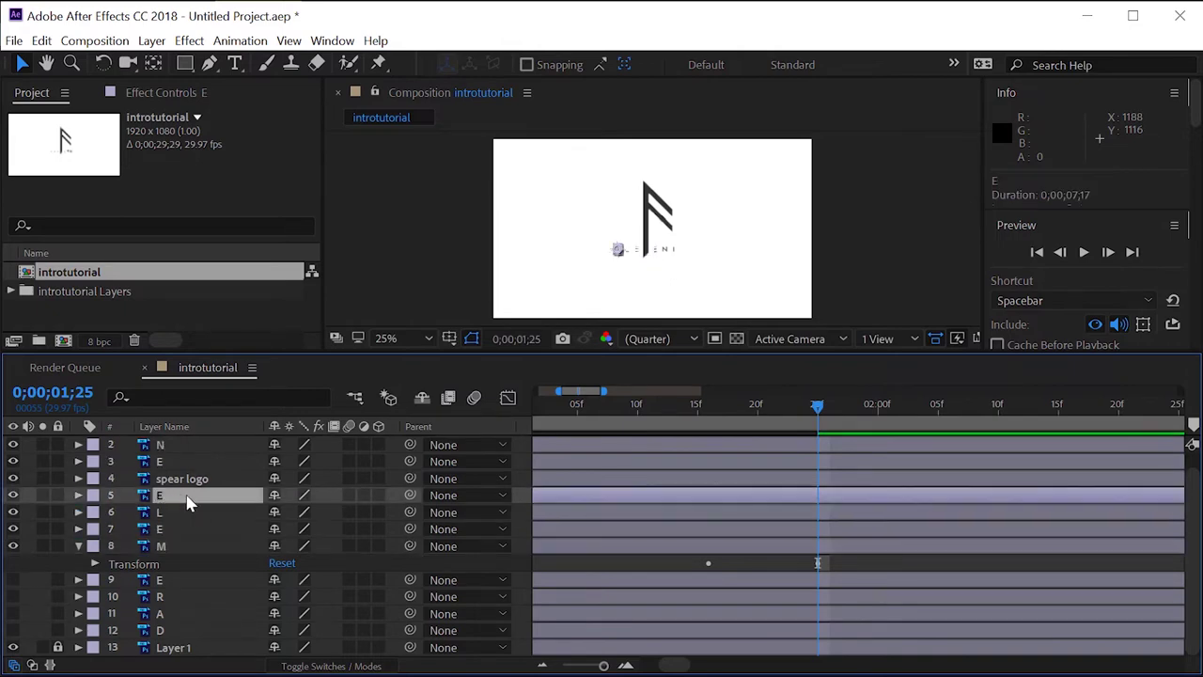
pyautogui.click(186, 530)
# Move the E layer below M and expand its Transform properties.
pyautogui.moveTo(175, 463); pyautogui.dragTo(163, 563)
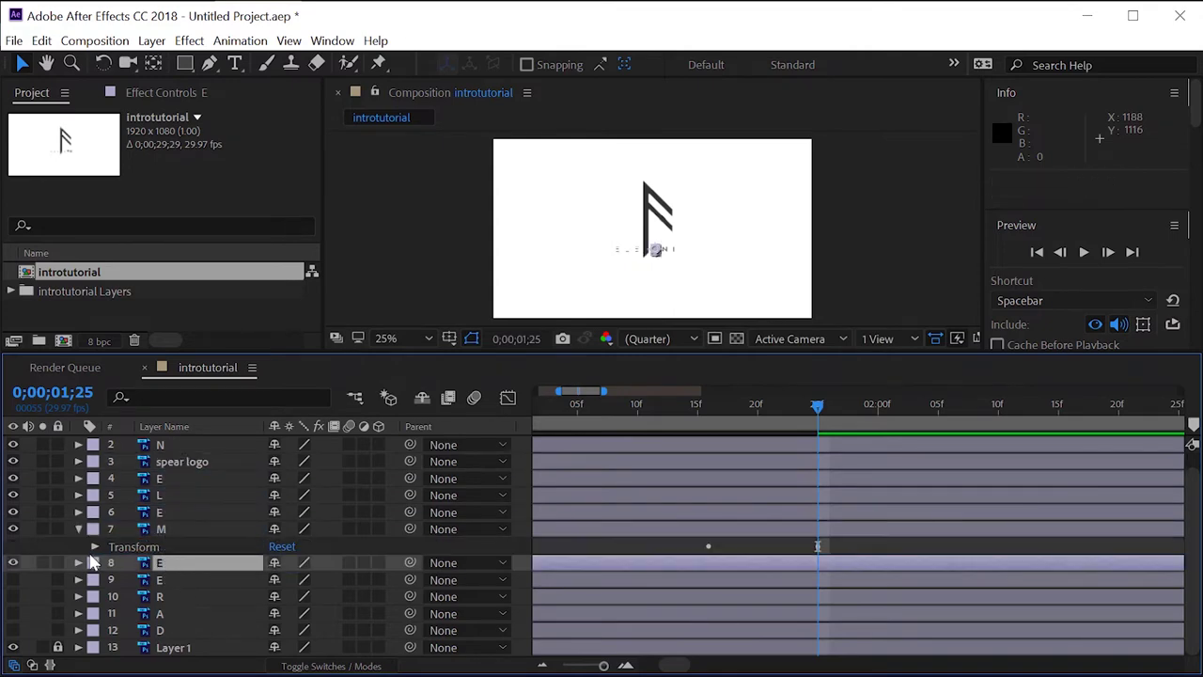
pyautogui.click(79, 562)
pyautogui.click(94, 581)
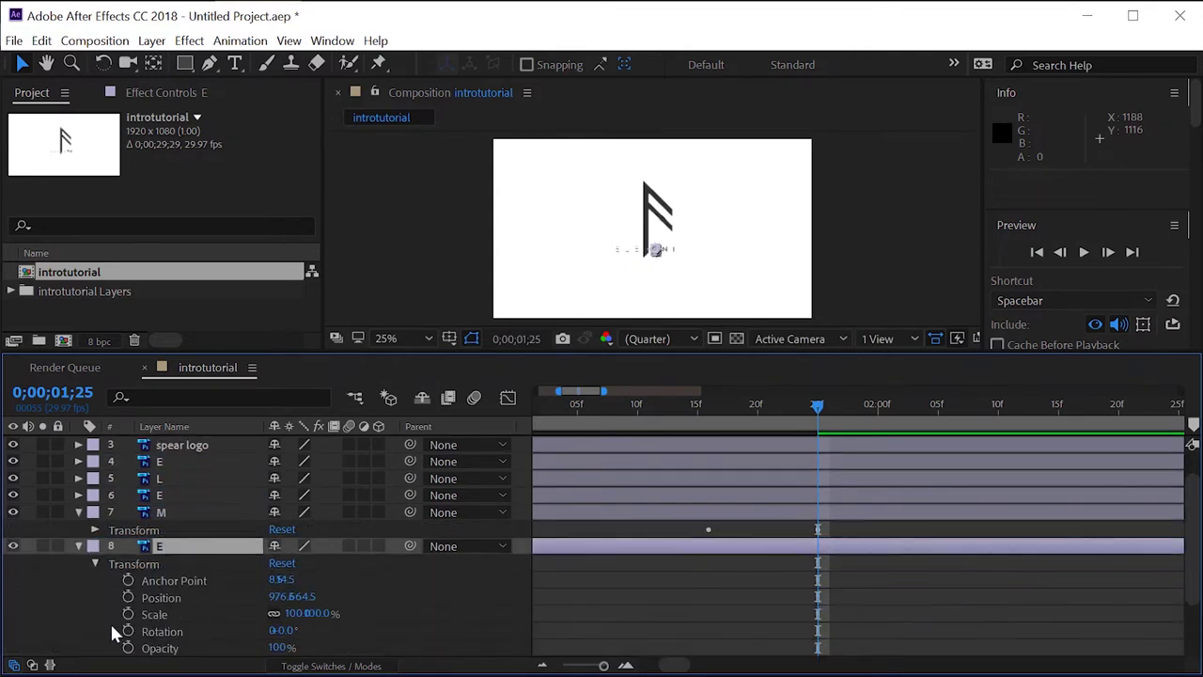
pyautogui.scroll(-2, 122, 625)
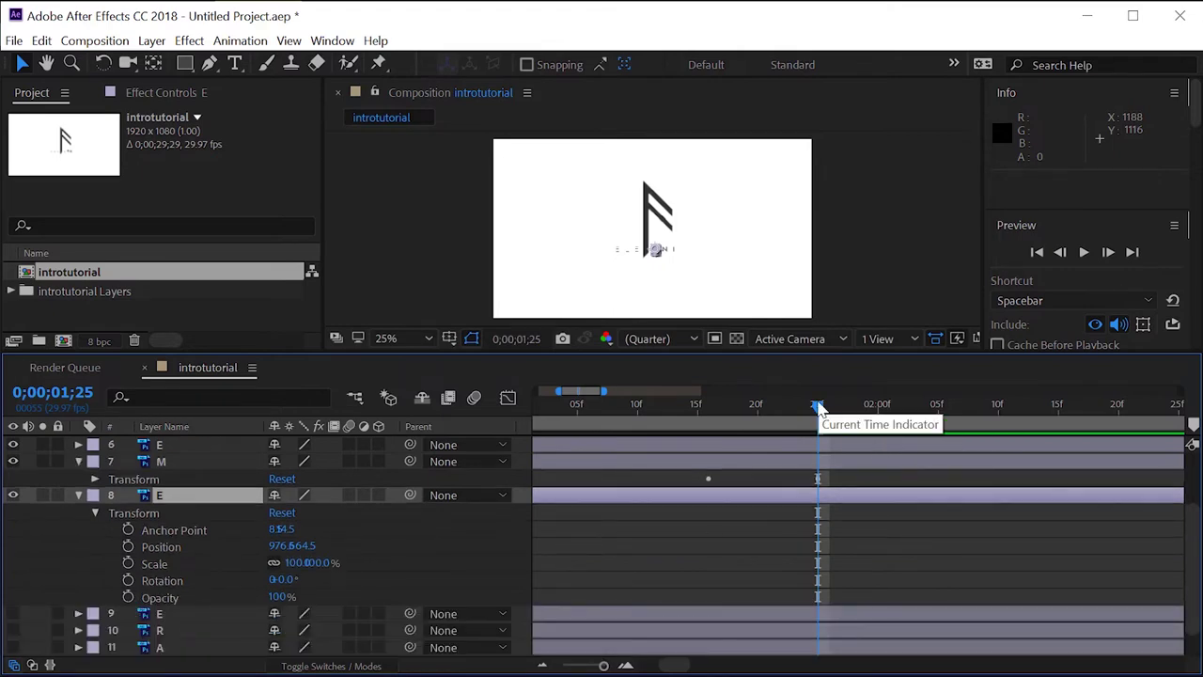
# Keyframe the E's Opacity from 0% at 1;22 to 100% at 2;01, deleting a misplaced keyframe.
pyautogui.click(128, 597)
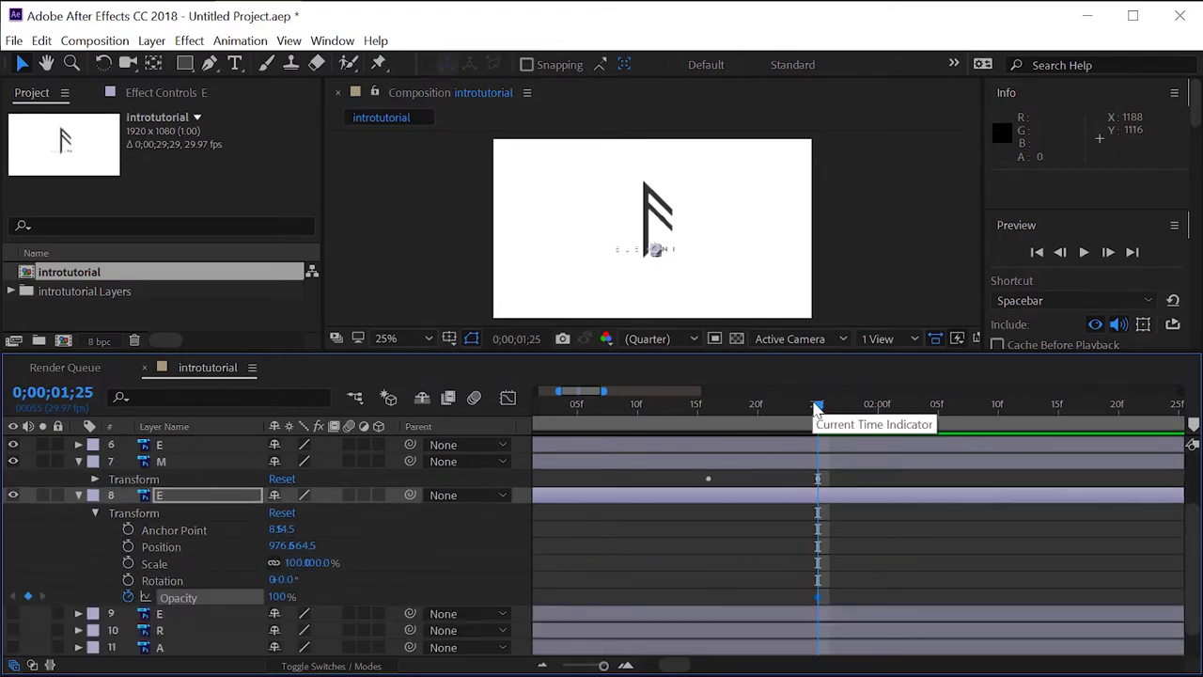
pyautogui.moveTo(817, 405); pyautogui.dragTo(792, 404)
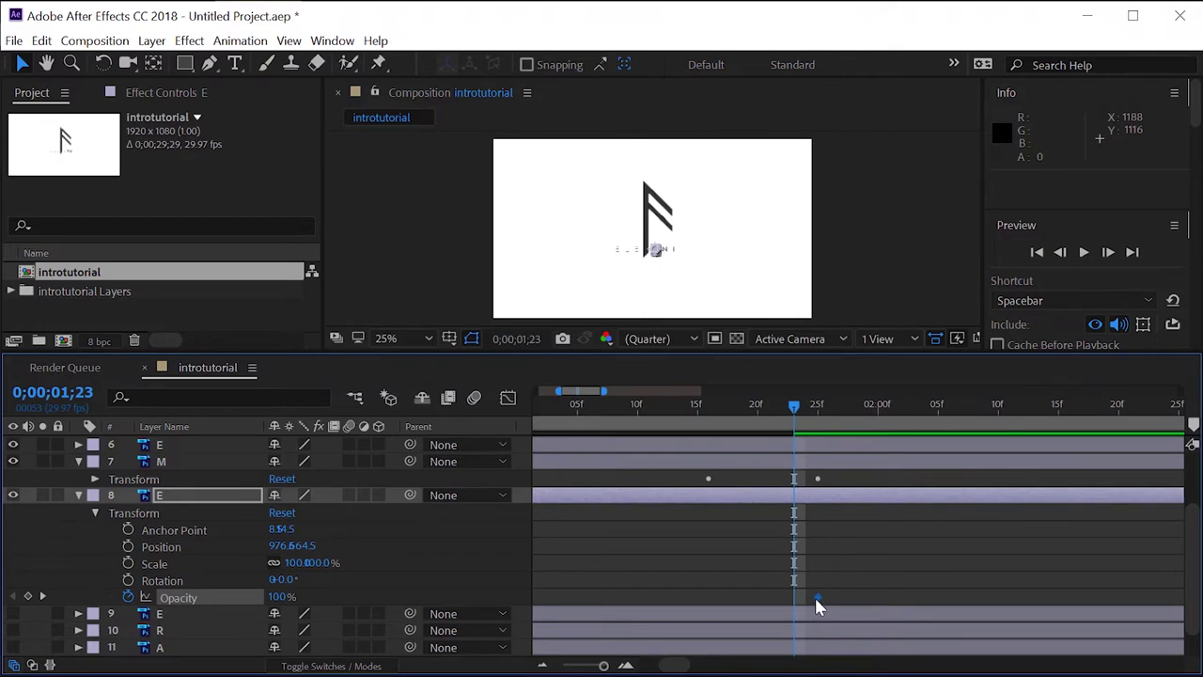
pyautogui.press('Delete')
pyautogui.moveTo(794, 406); pyautogui.dragTo(782, 406)
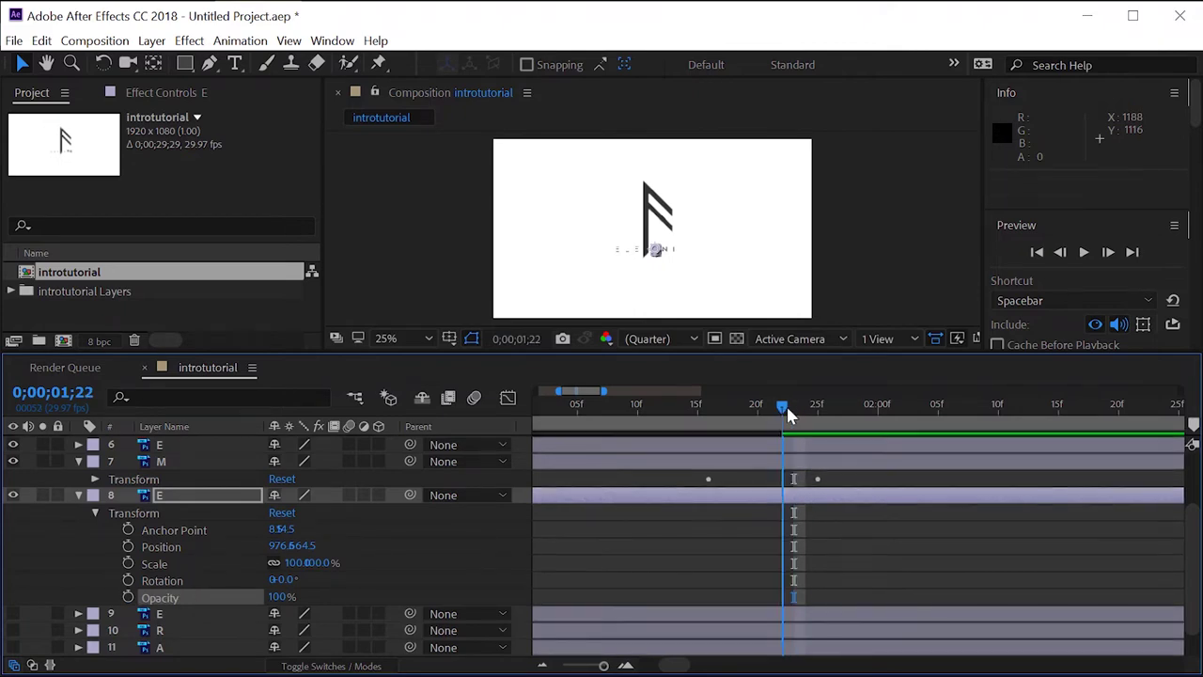
pyautogui.click(127, 597)
pyautogui.moveTo(277, 597); pyautogui.dragTo(2, 601)
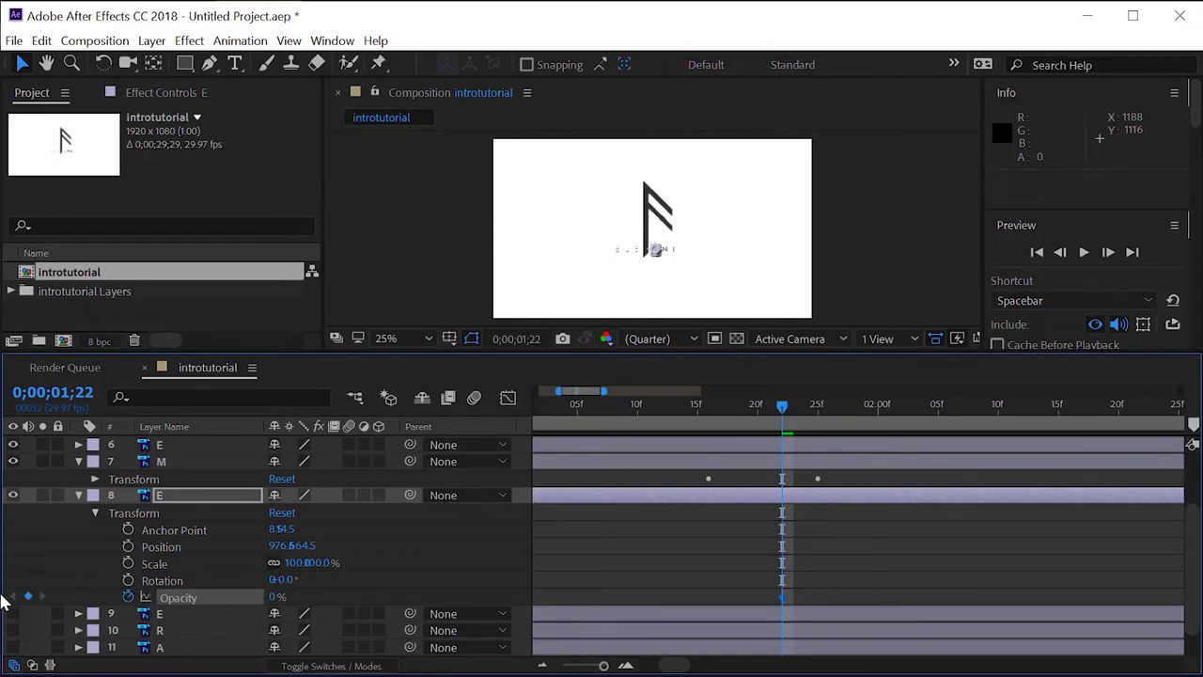
pyautogui.moveTo(782, 408); pyautogui.dragTo(892, 427)
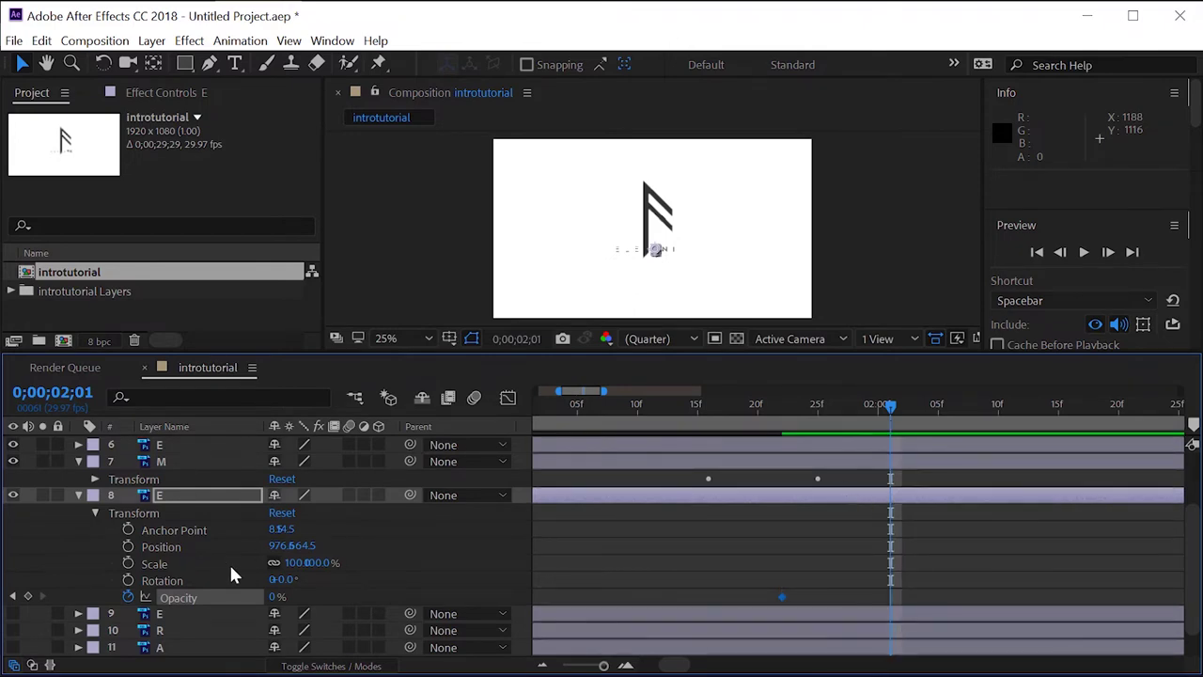
pyautogui.moveTo(276, 597); pyautogui.dragTo(453, 603)
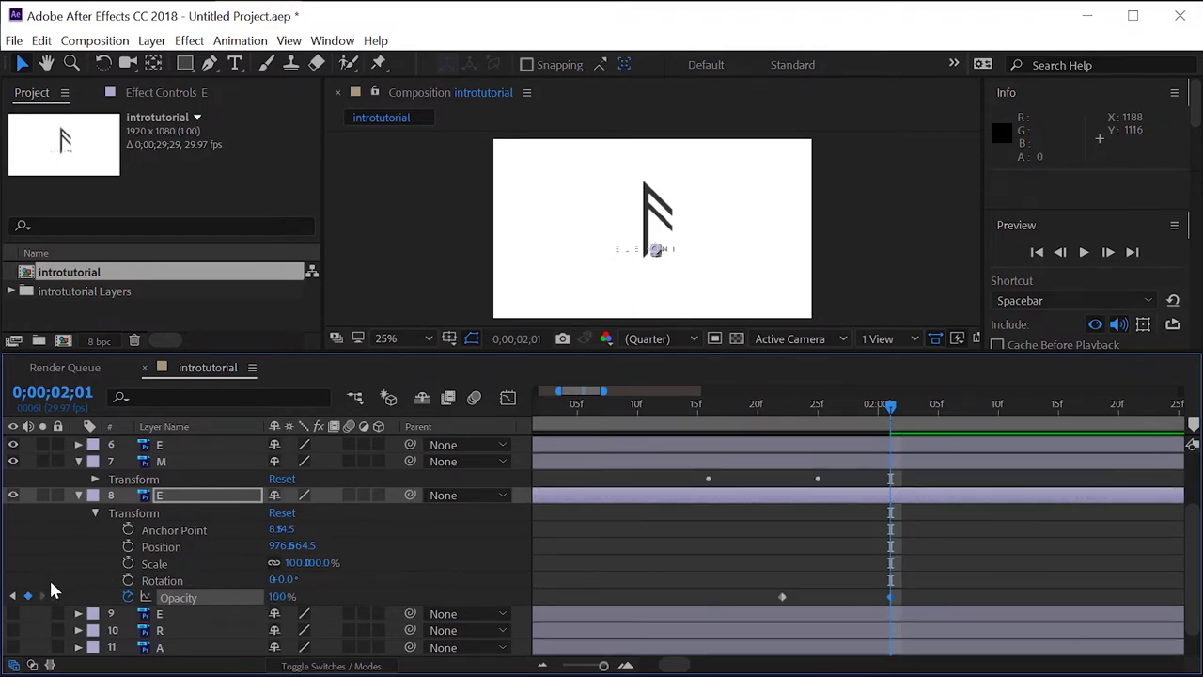
# Apply Easy Ease to the E's Opacity keyframes and collapse the E and M layers.
pyautogui.rightClick(784, 598)
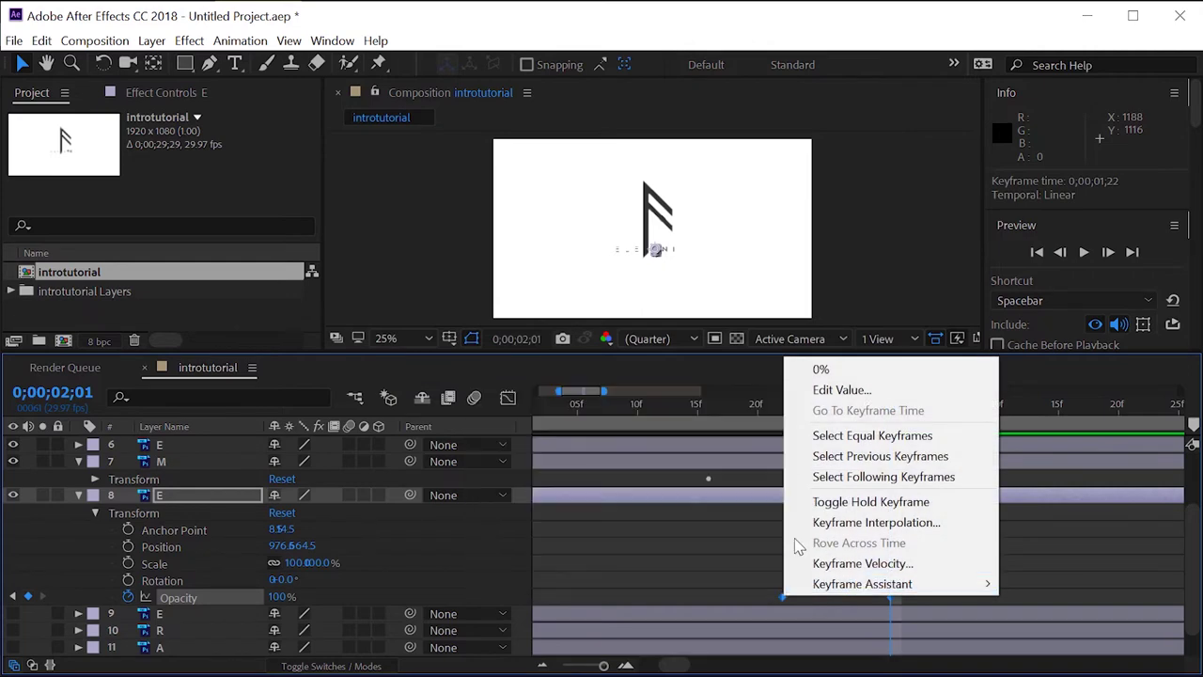
pyautogui.moveTo(794, 582)
pyautogui.click(657, 460)
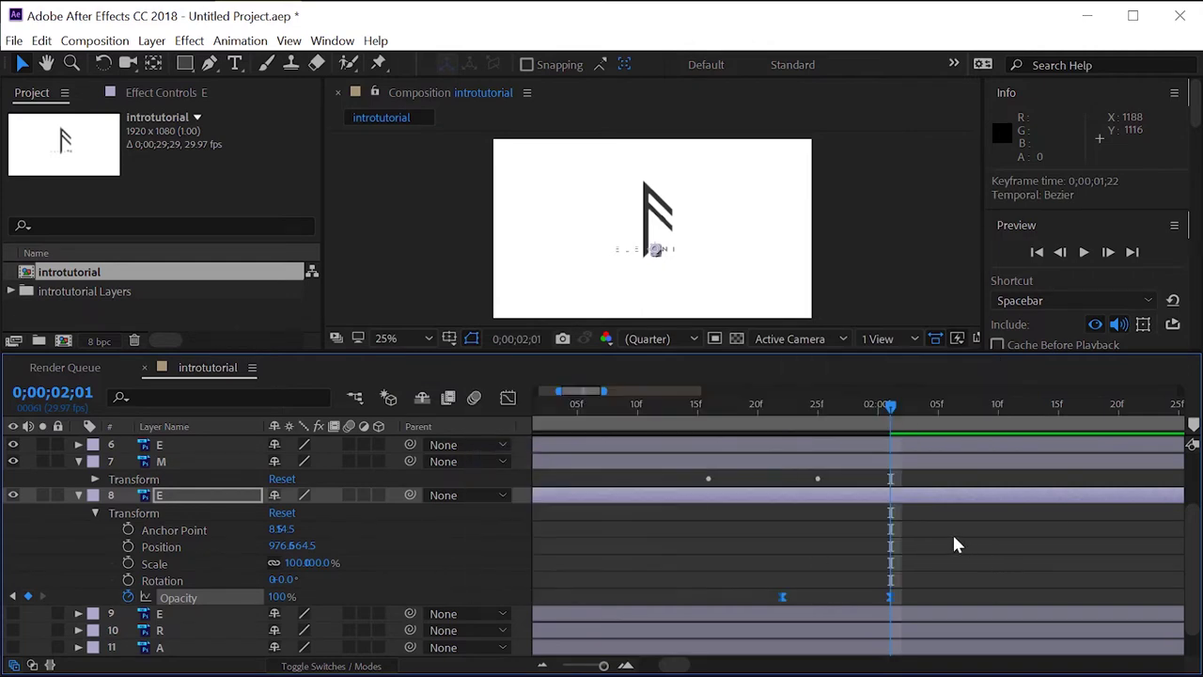
pyautogui.click(78, 495)
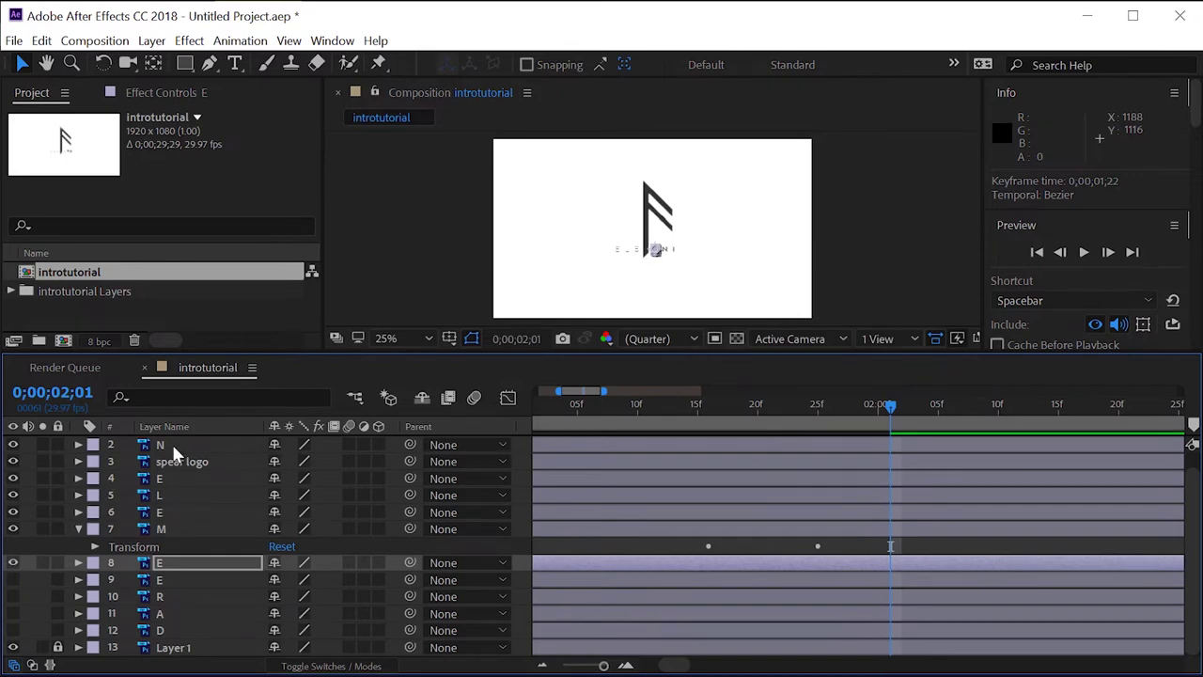
pyautogui.click(78, 528)
pyautogui.click(78, 545)
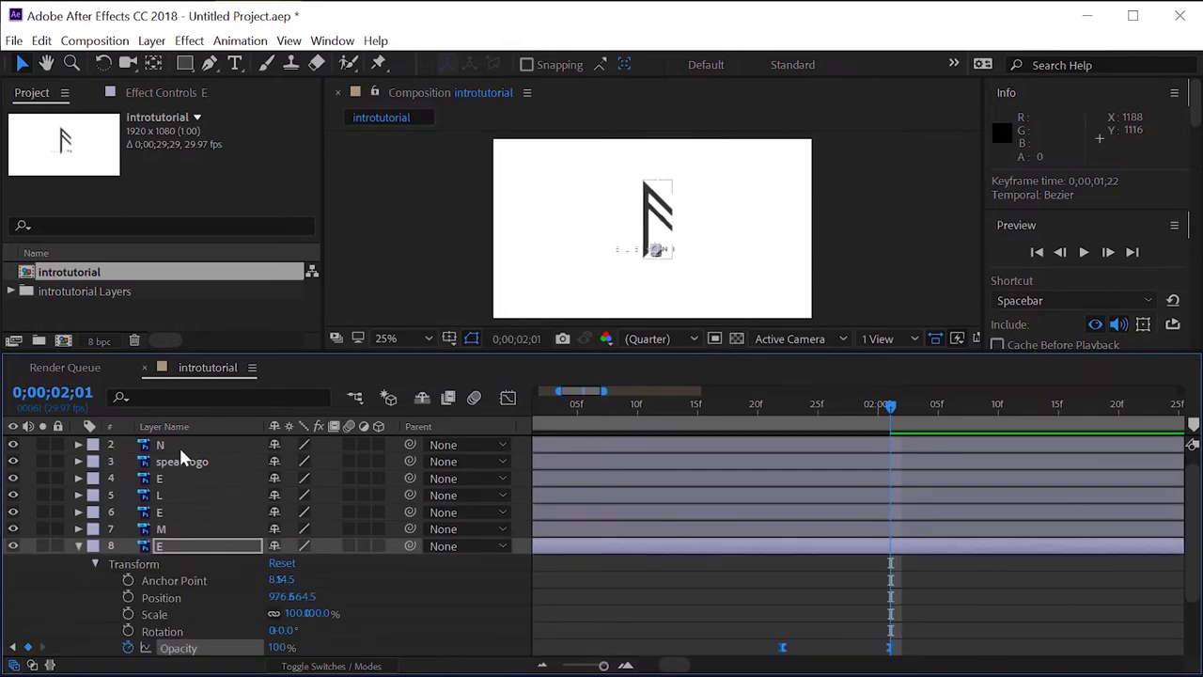
# Move the N layer down so it sits directly below the E layer.
pyautogui.moveTo(169, 445); pyautogui.dragTo(172, 467)
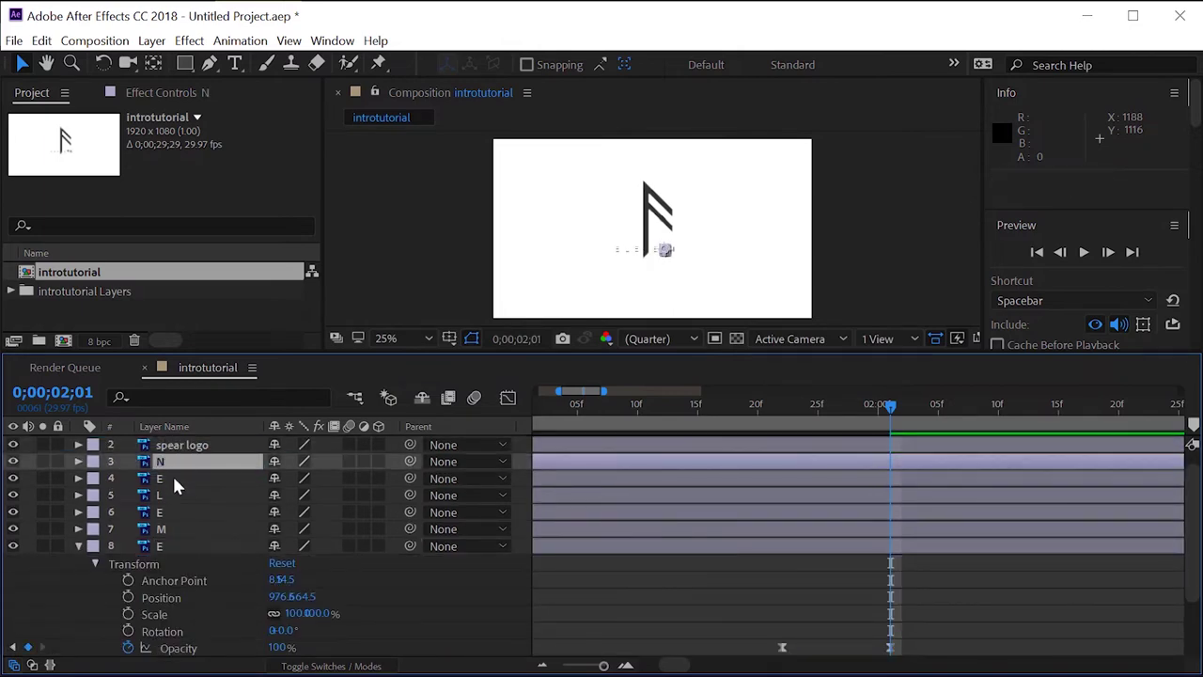
pyautogui.click(95, 563)
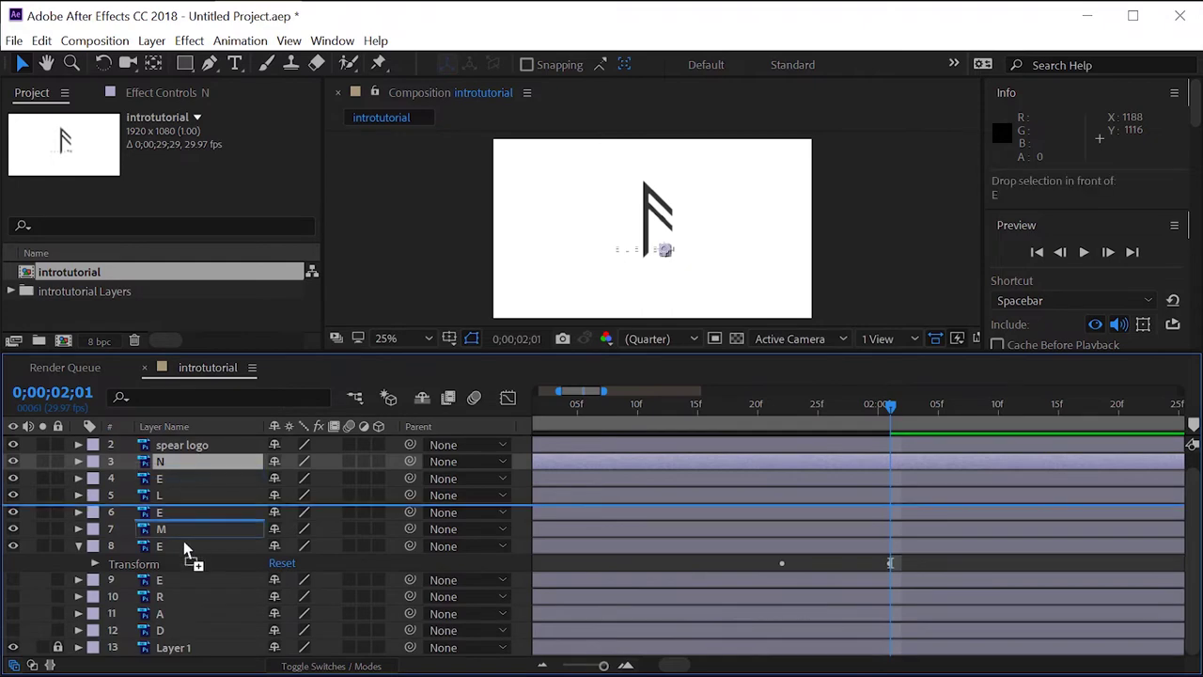
pyautogui.moveTo(185, 469); pyautogui.dragTo(183, 570)
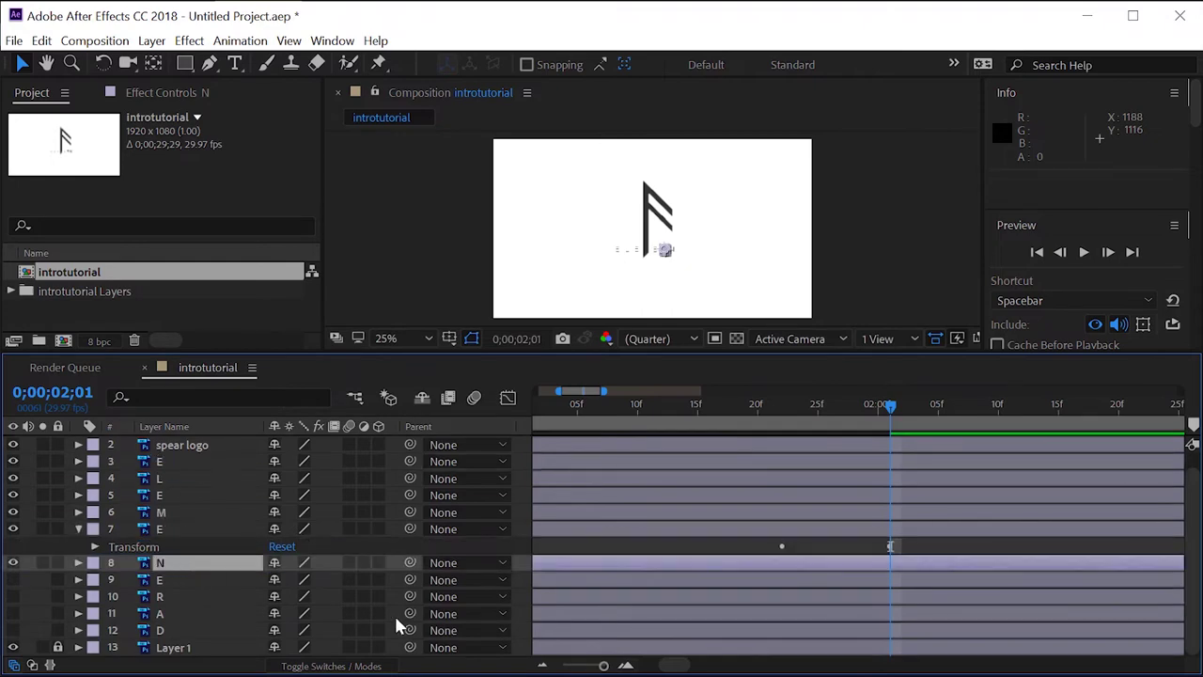
# Keyframe N's opacity from 0% at 1;29 to 100% at 2;08.
pyautogui.click(79, 562)
pyautogui.click(95, 580)
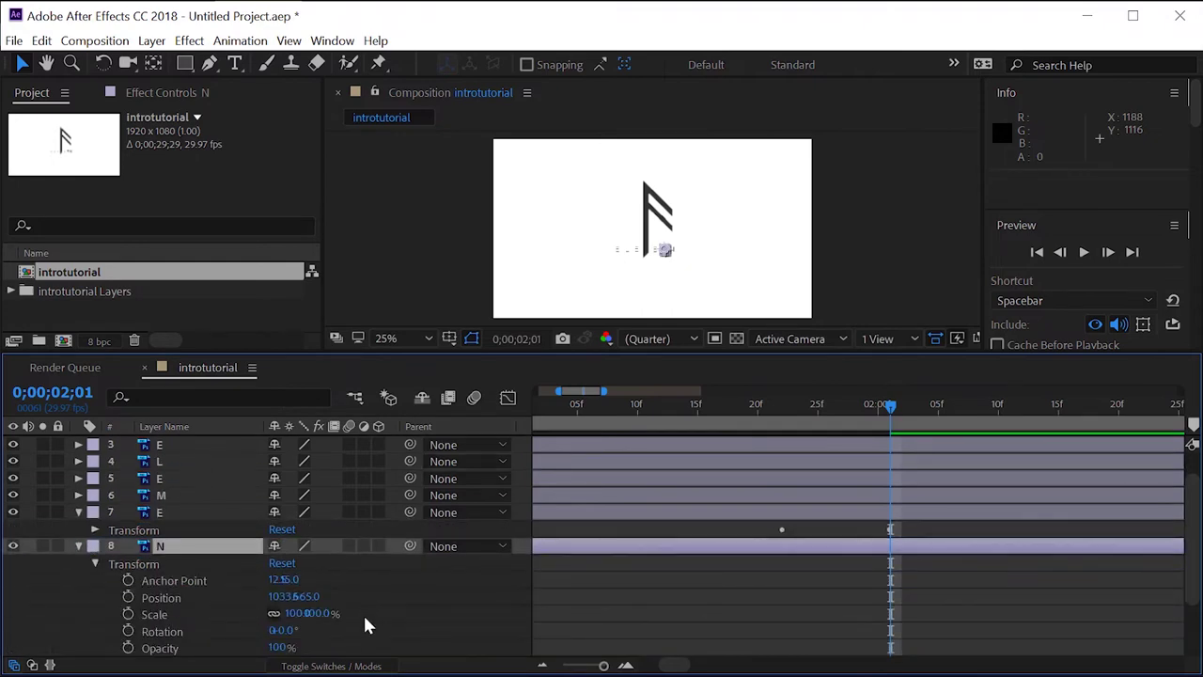
pyautogui.scroll(-1, 365, 625)
pyautogui.moveTo(890, 416); pyautogui.dragTo(865, 406)
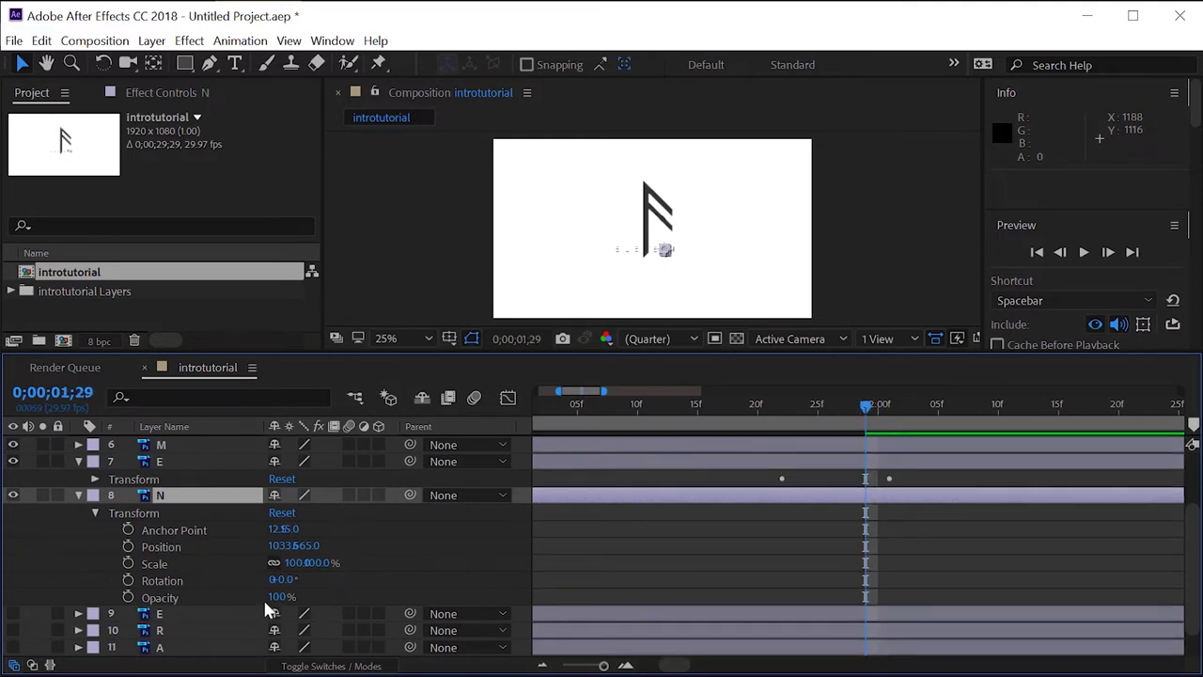
pyautogui.click(128, 597)
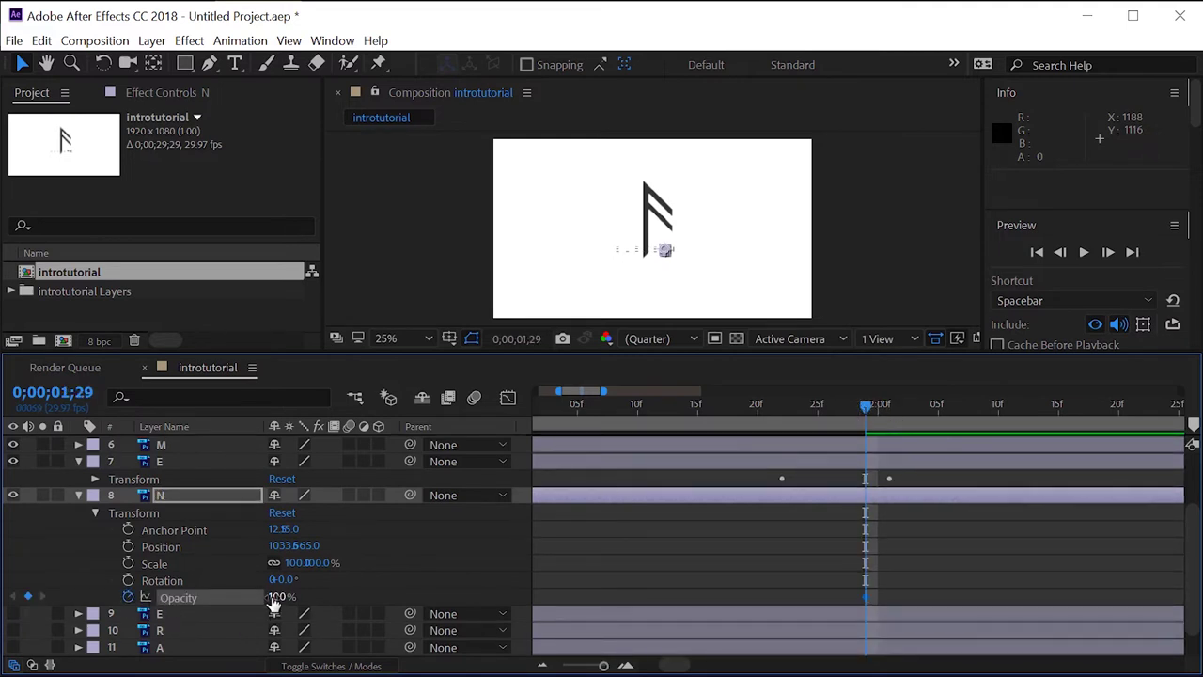
pyautogui.moveTo(273, 603); pyautogui.dragTo(188, 603)
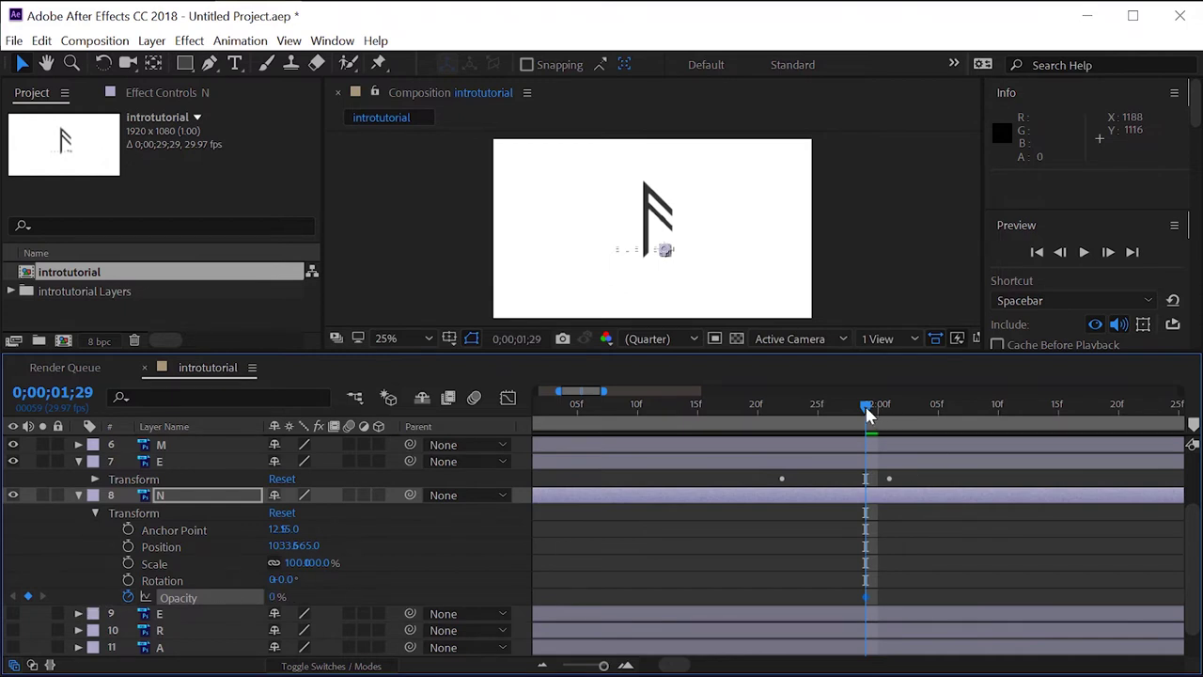
pyautogui.moveTo(866, 413); pyautogui.dragTo(971, 417)
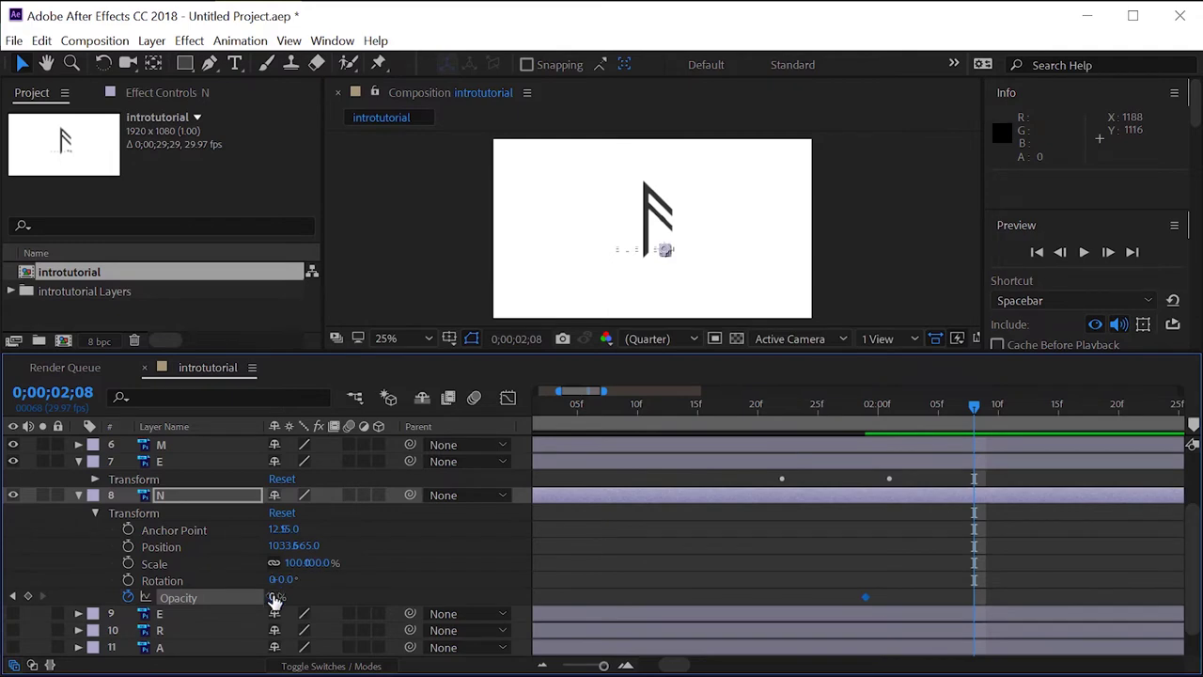
pyautogui.moveTo(274, 599); pyautogui.dragTo(465, 597)
# Apply Easy Ease to N's opacity keyframes, collapse the layers, and put T eighth.
pyautogui.rightClick(865, 598)
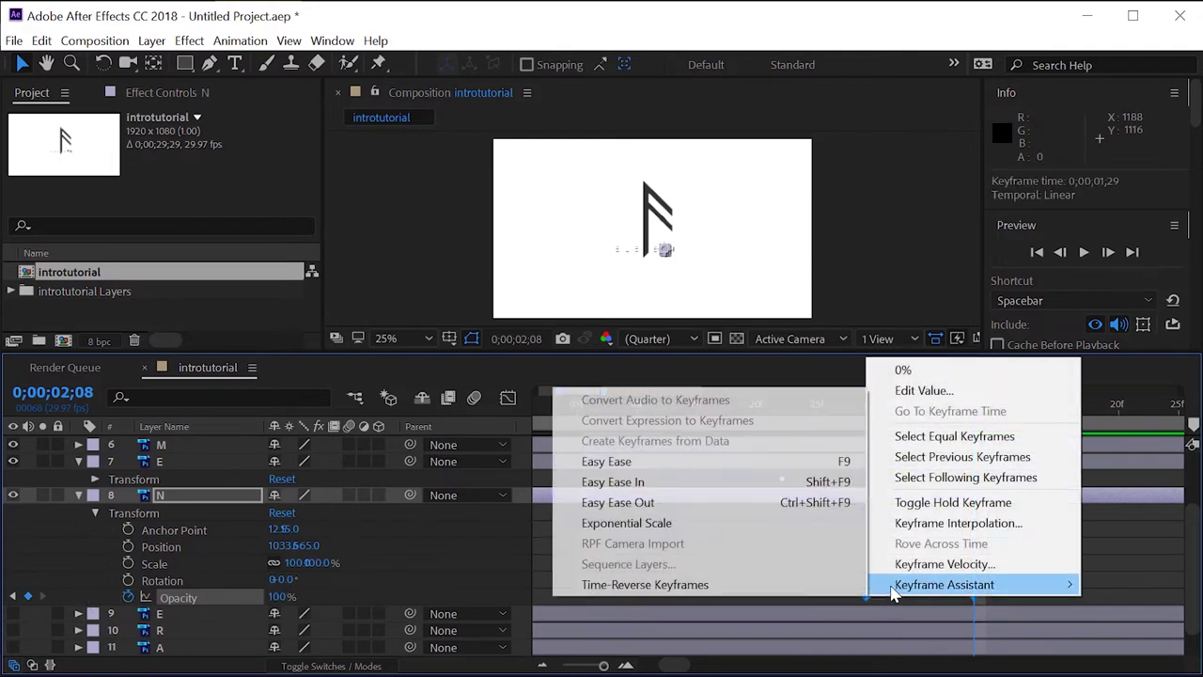
pyautogui.click(752, 462)
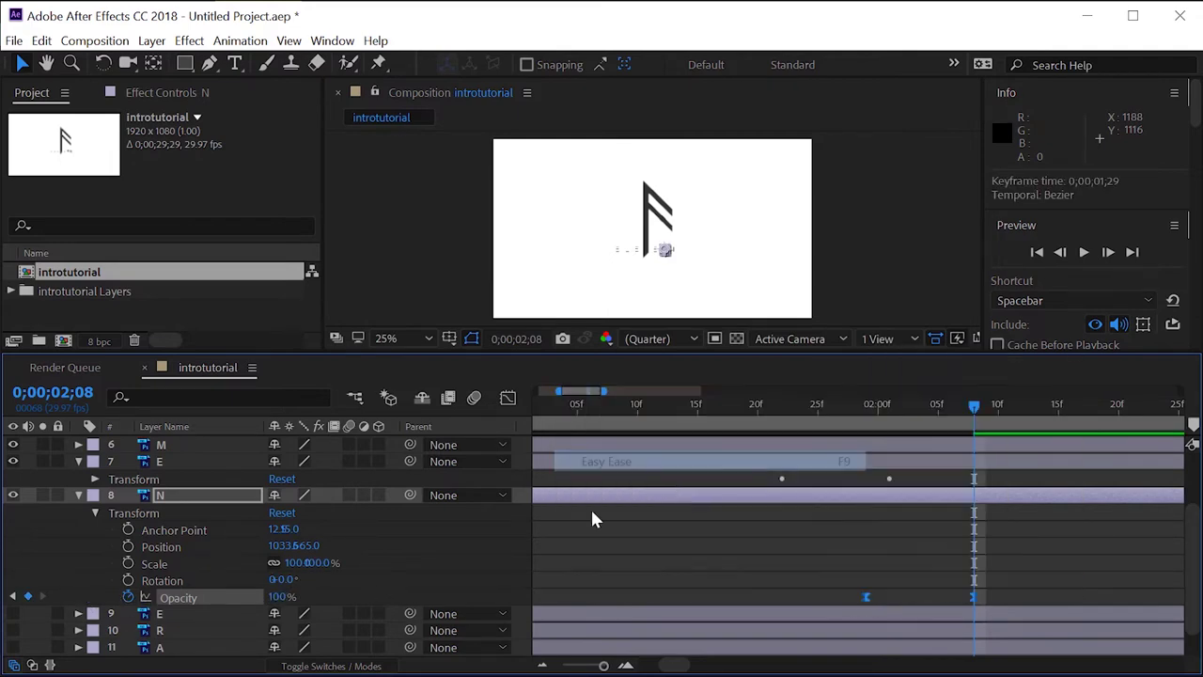
pyautogui.click(94, 512)
pyautogui.scroll(3, 94, 523)
pyautogui.click(78, 511)
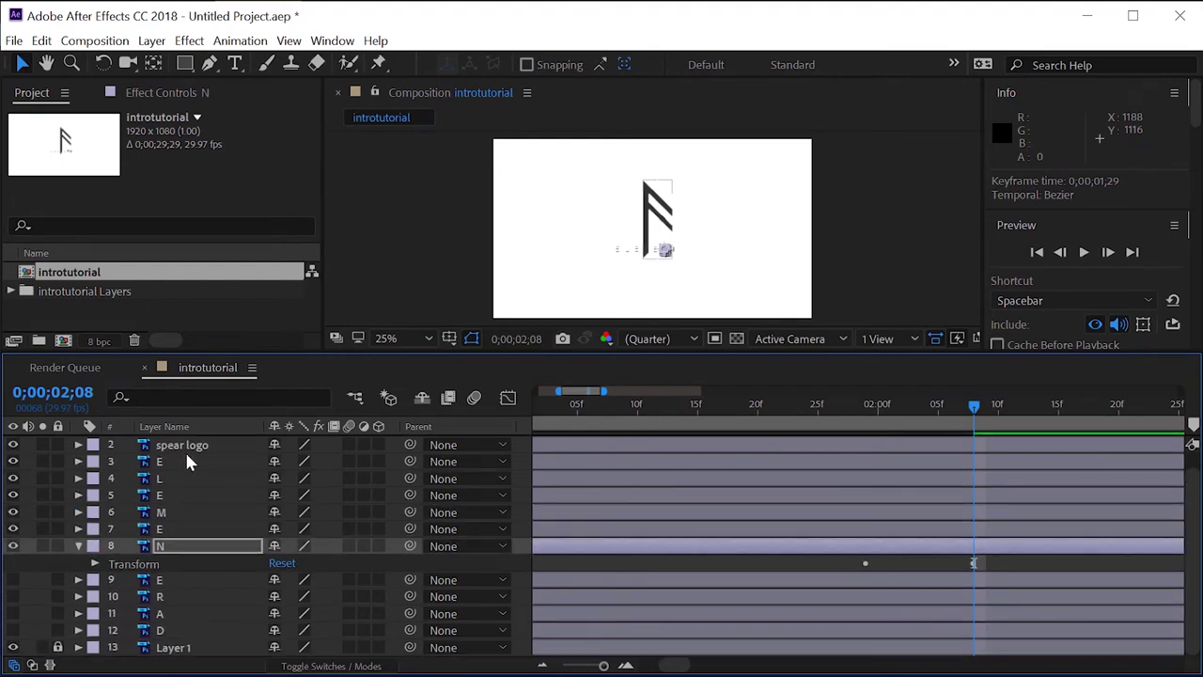
pyautogui.scroll(1, 195, 545)
pyautogui.moveTo(169, 445); pyautogui.dragTo(179, 576)
# Start T's opacity keyframes with 0% at 2;05.
pyautogui.scroll(-1, 80, 574)
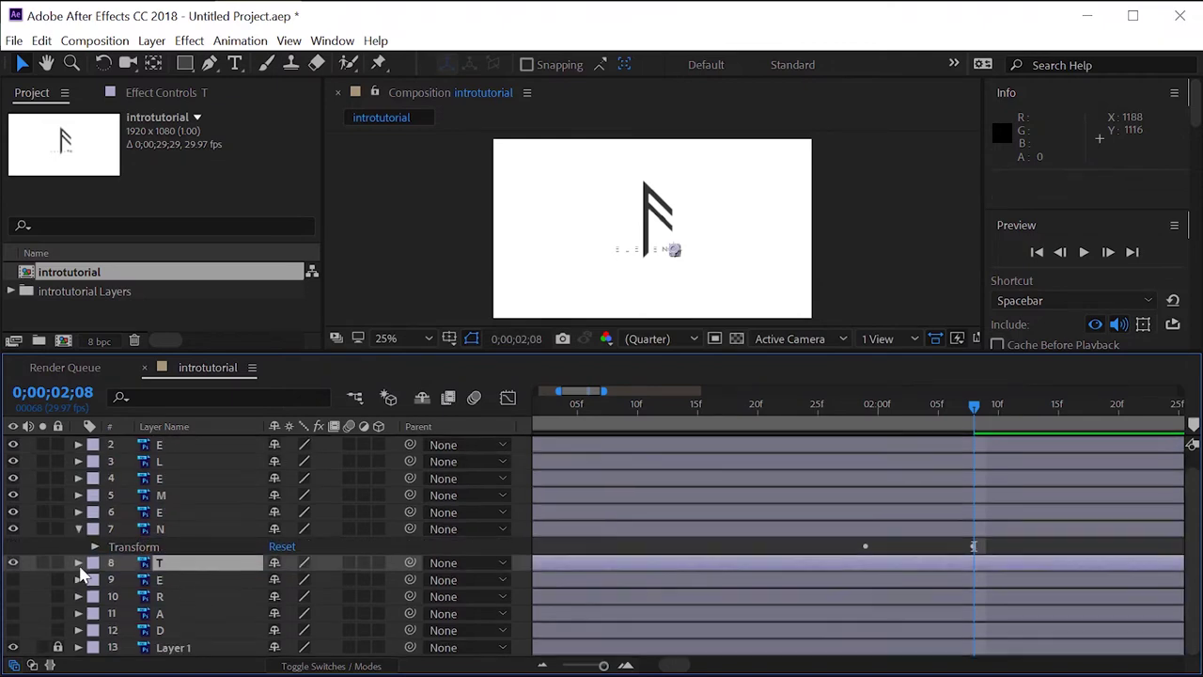
pyautogui.click(78, 562)
pyautogui.click(94, 580)
pyautogui.scroll(-3, 124, 592)
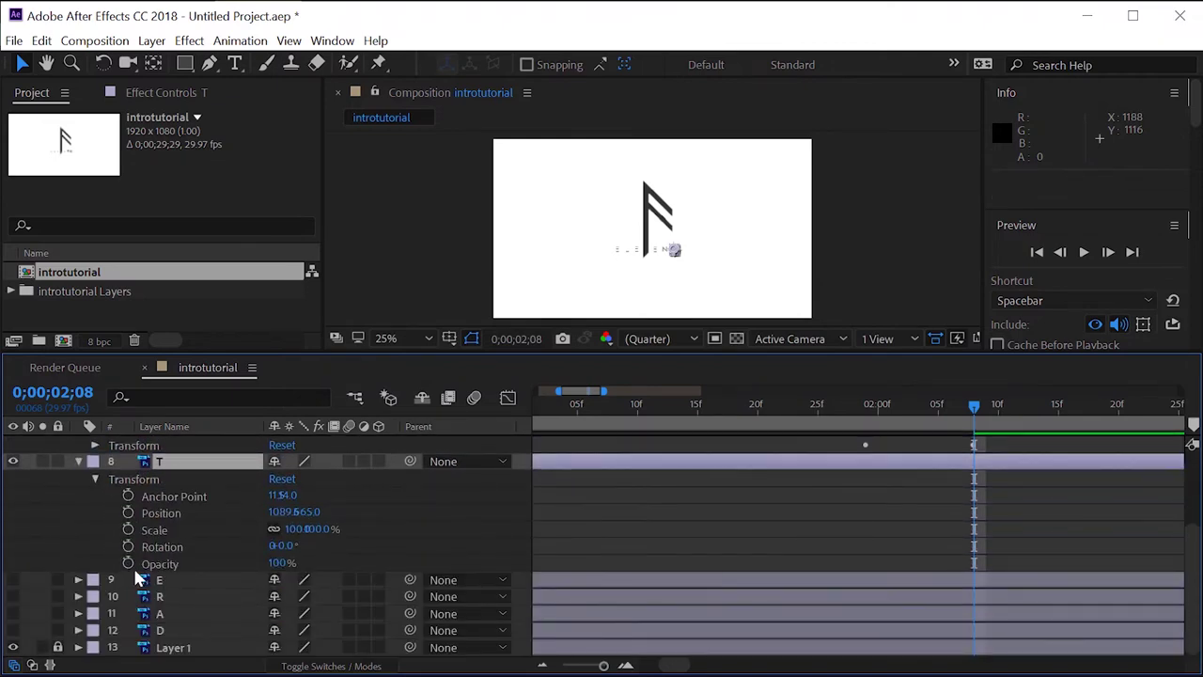
pyautogui.moveTo(975, 407); pyautogui.dragTo(938, 410)
pyautogui.click(126, 562)
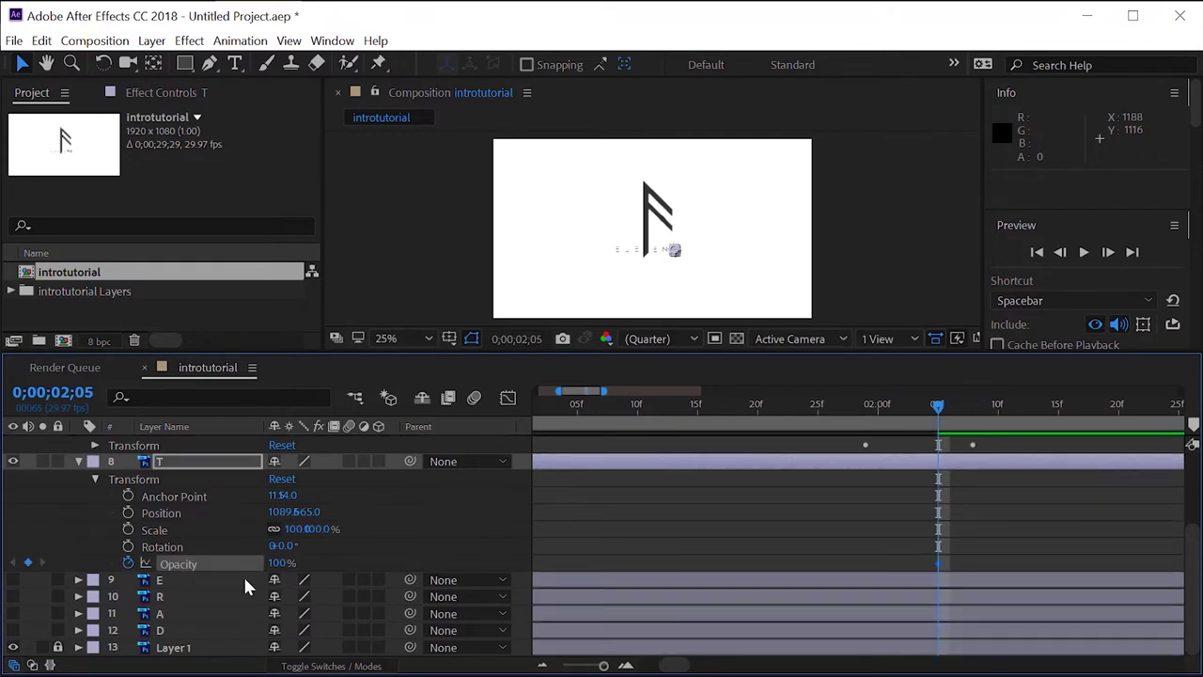
pyautogui.click(278, 562)
pyautogui.write('0')
pyautogui.press('Return')
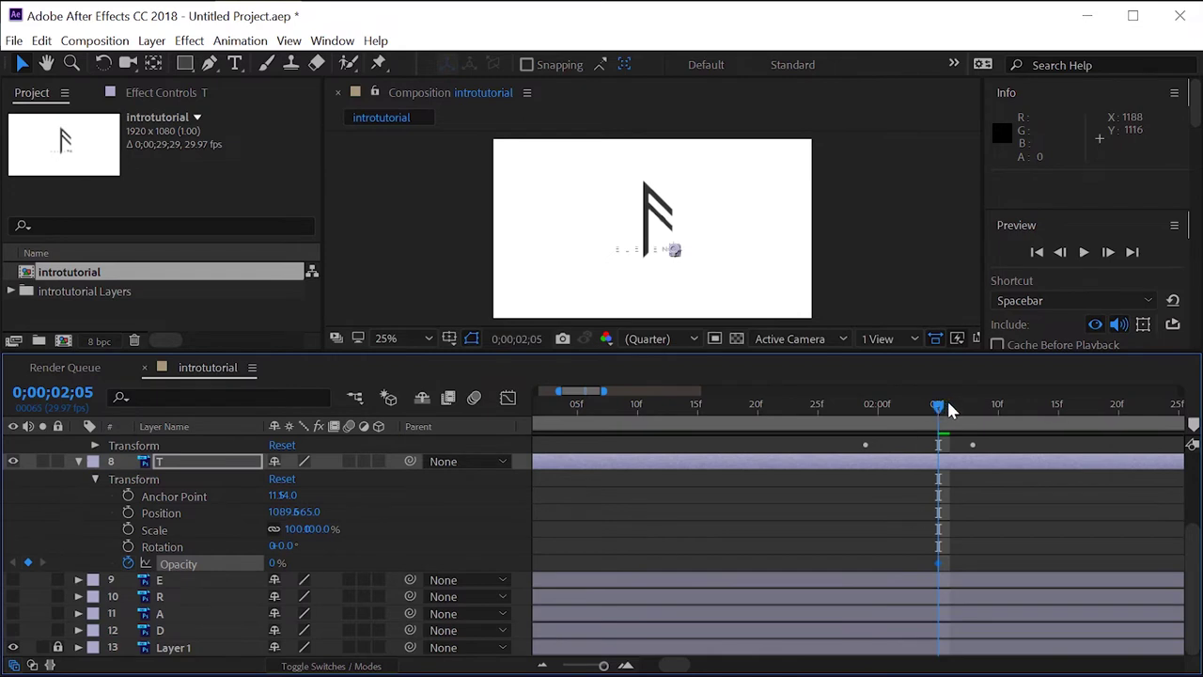
# Add T's 100% opacity keyframe at 2;15.
pyautogui.moveTo(949, 404); pyautogui.dragTo(1051, 421)
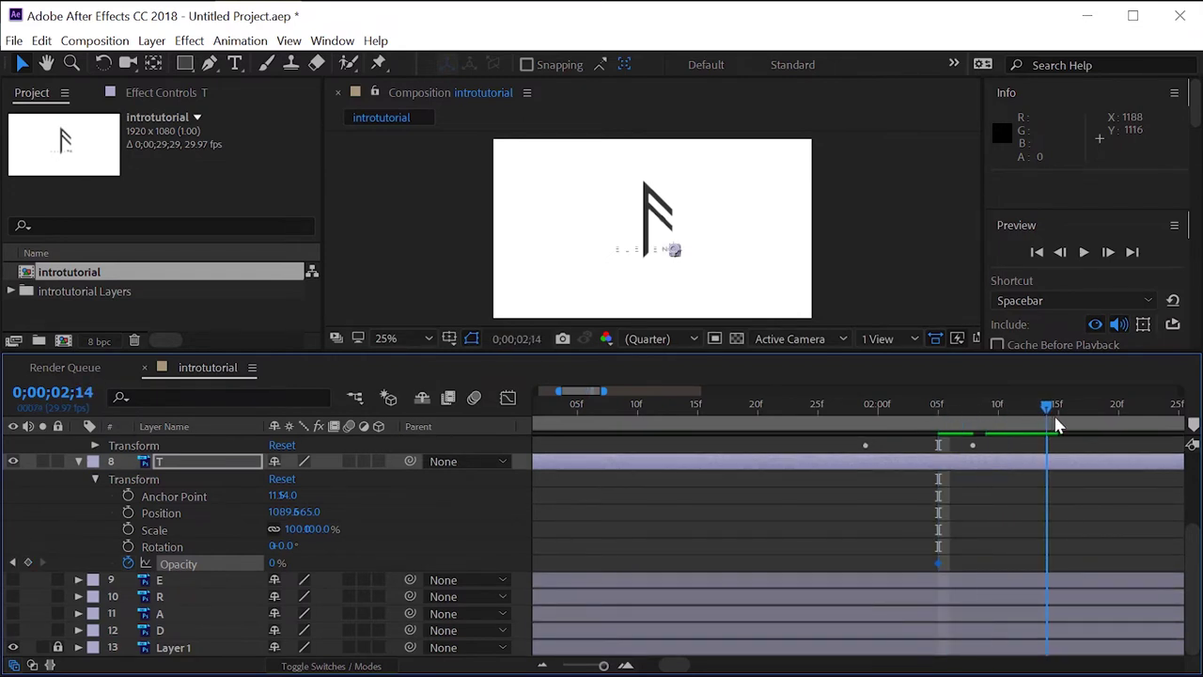
pyautogui.click(1058, 406)
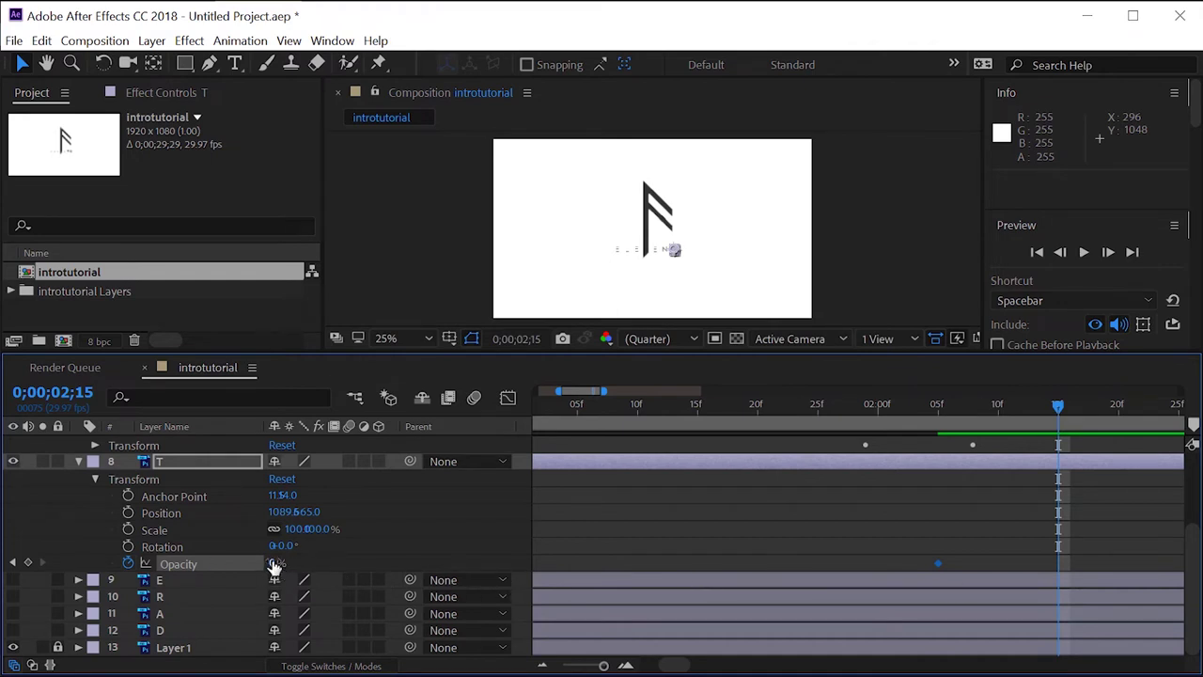
pyautogui.moveTo(274, 565); pyautogui.dragTo(483, 568)
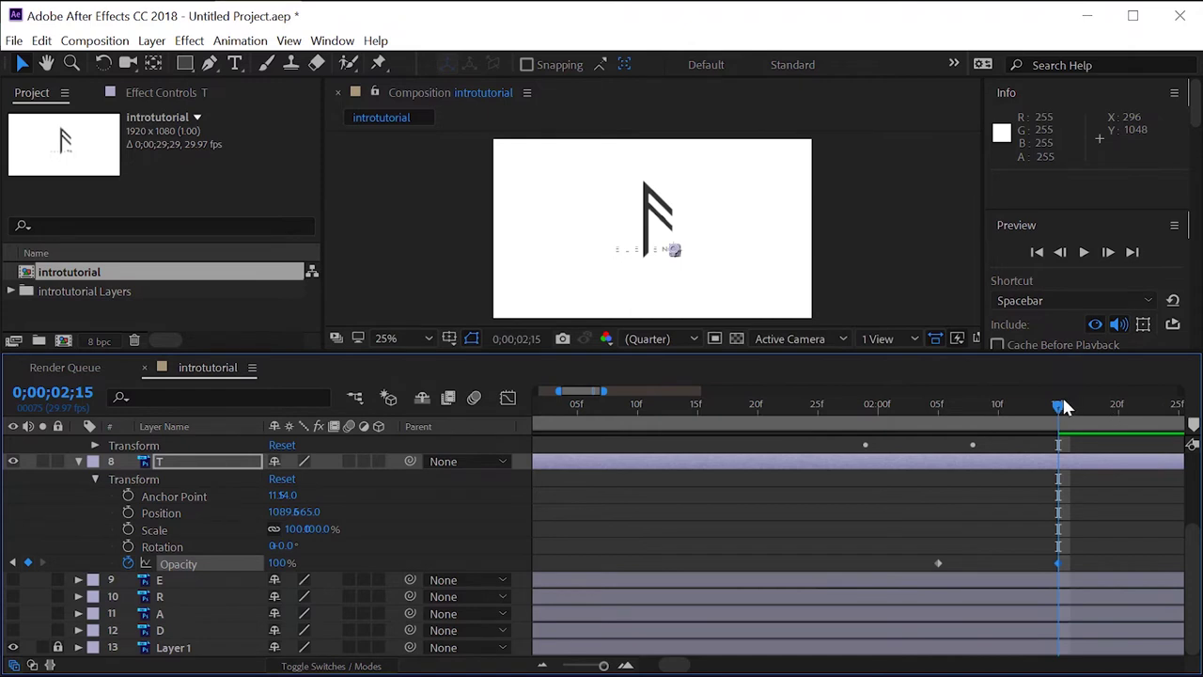
pyautogui.moveTo(1060, 406)
pyautogui.mouseDown()
pyautogui.moveTo(975, 406)
pyautogui.moveTo(1058, 410)
pyautogui.mouseUp()
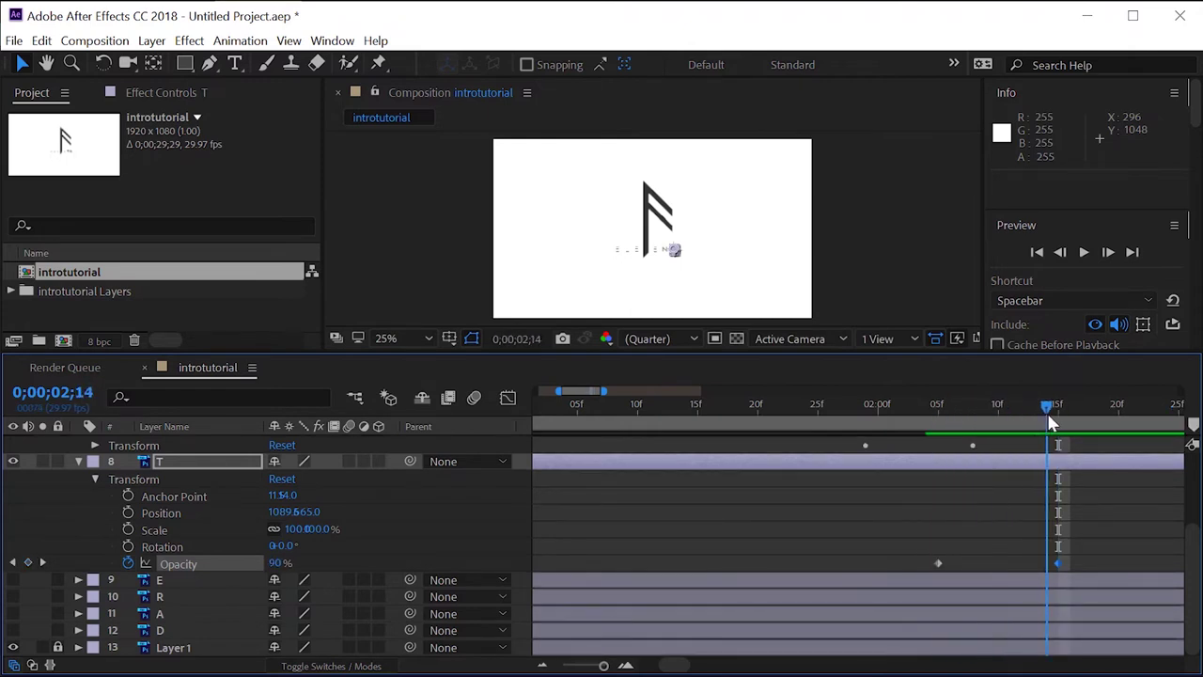
# Apply Easy Ease to T's opacity keyframes.
pyautogui.click(938, 564)
pyautogui.rightClick(937, 562)
pyautogui.moveTo(1033, 623)
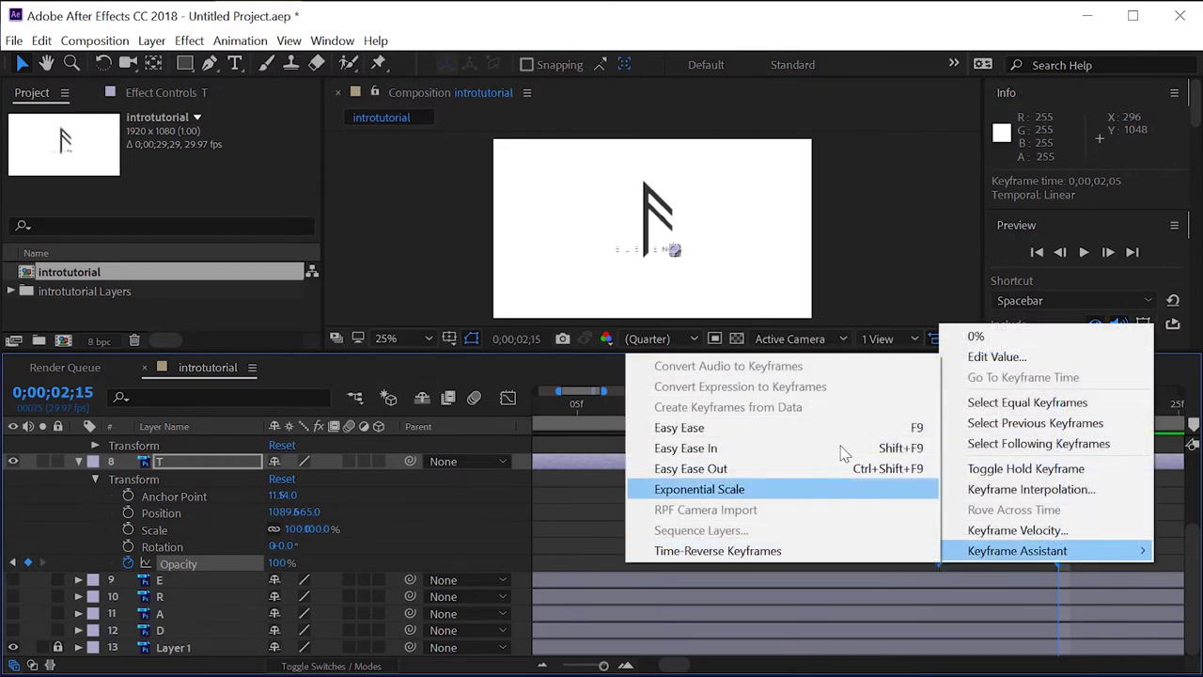
pyautogui.click(816, 430)
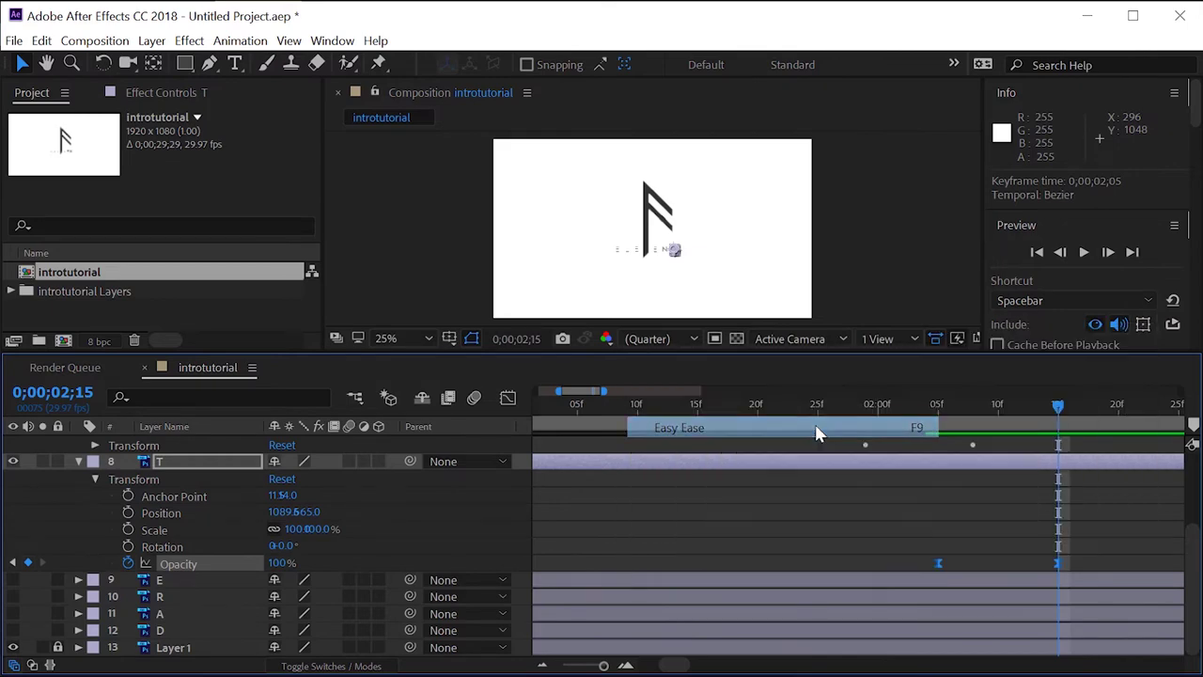
# Scrub back to preview the letter fades and collapse the T layer.
pyautogui.click(95, 478)
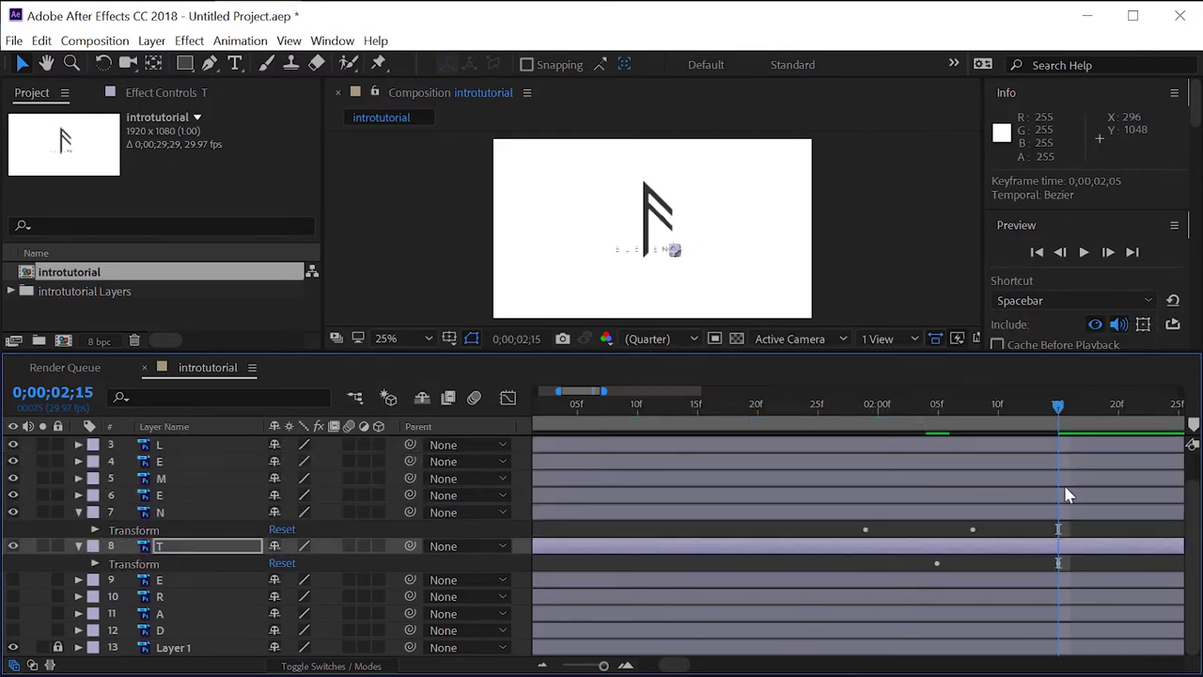
pyautogui.moveTo(1058, 407)
pyautogui.mouseDown()
pyautogui.moveTo(543, 417)
pyautogui.moveTo(1135, 442)
pyautogui.moveTo(1034, 463)
pyautogui.mouseUp()
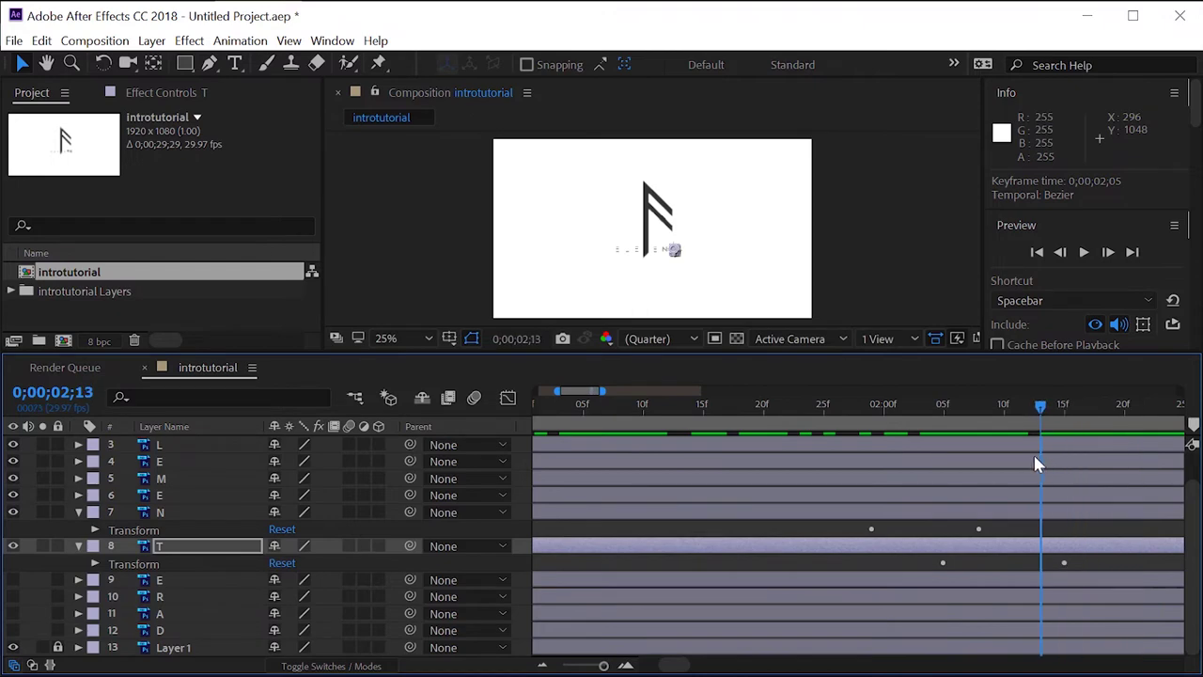
pyautogui.click(94, 529)
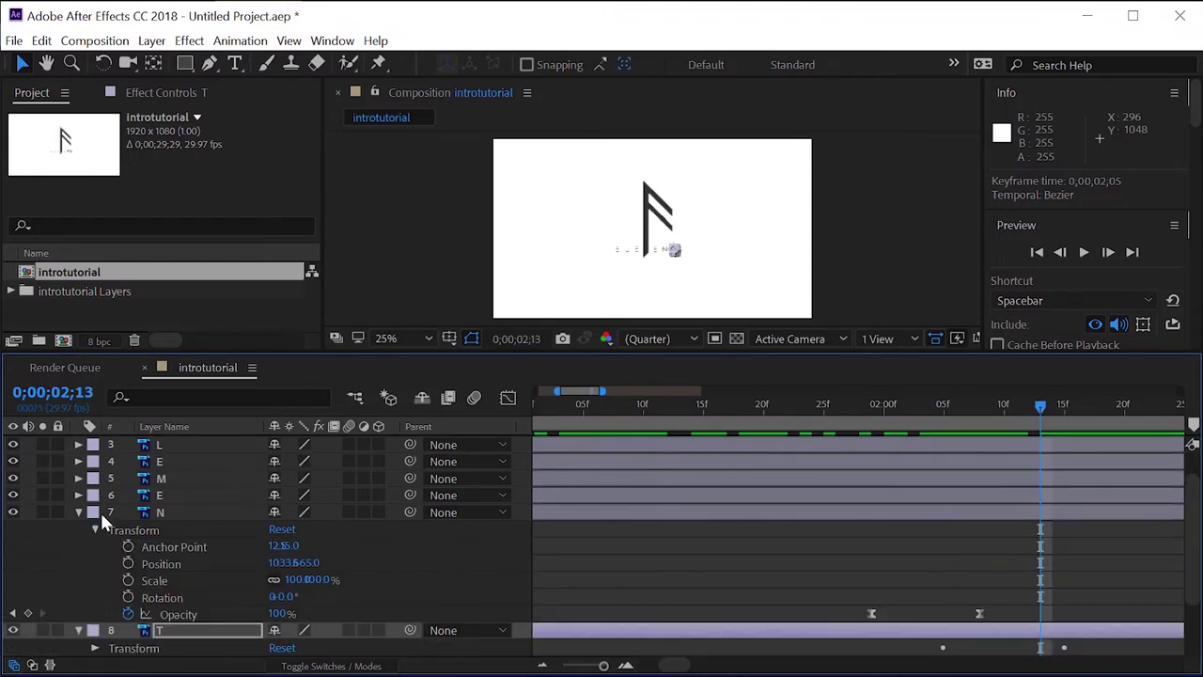
pyautogui.click(94, 526)
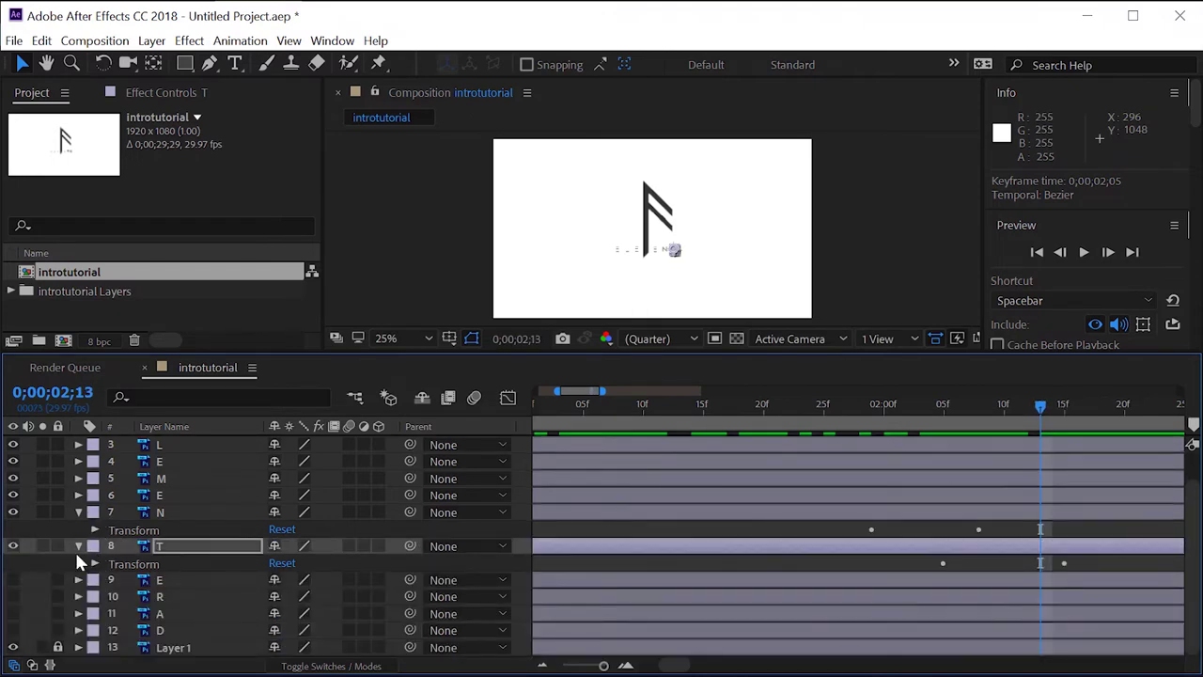
pyautogui.click(78, 546)
pyautogui.click(77, 531)
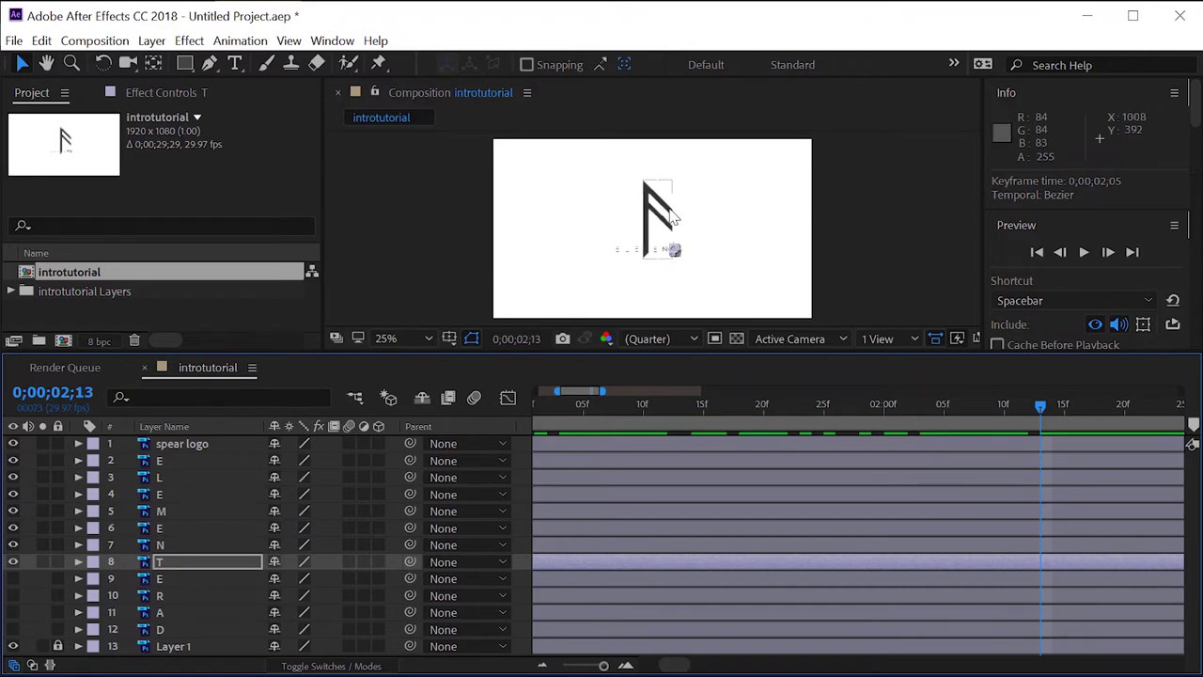
pyautogui.click(864, 237)
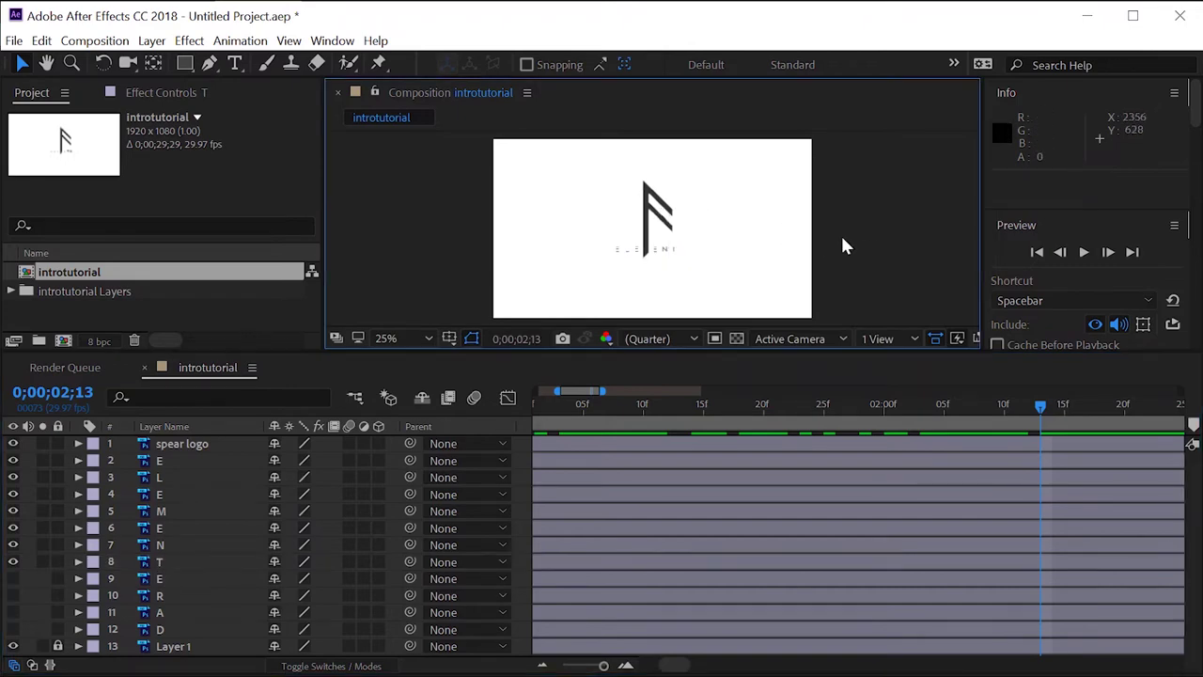
pyautogui.click(658, 212)
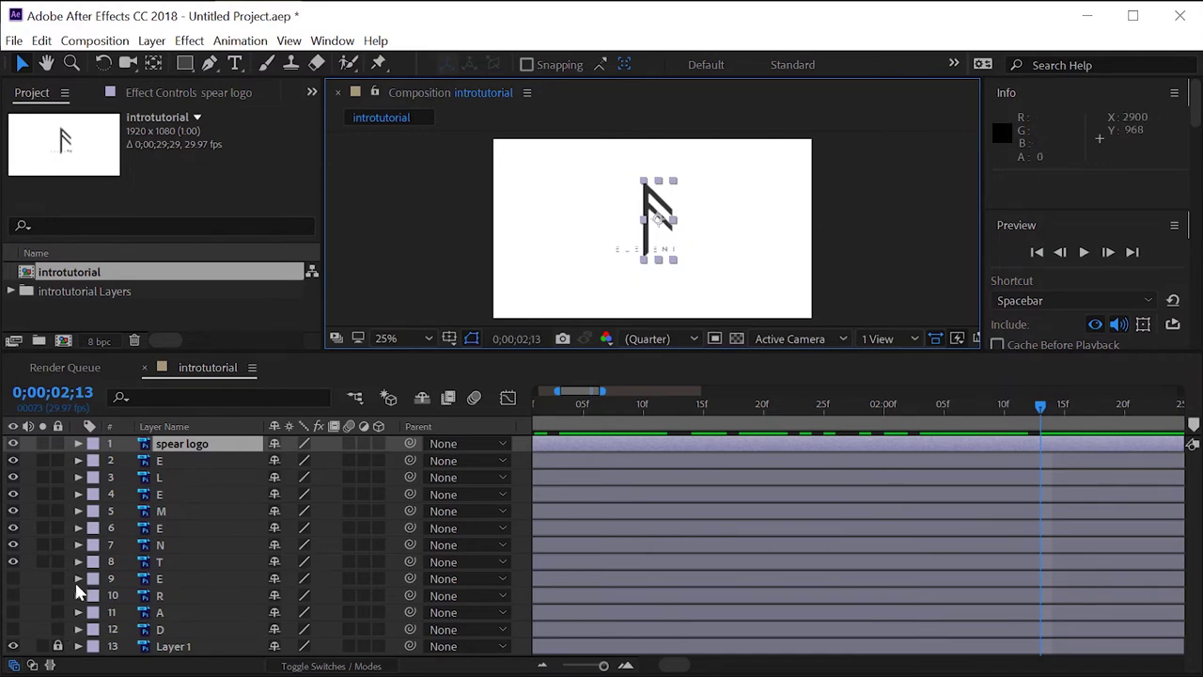
pyautogui.rightClick(222, 427)
pyautogui.press('Escape')
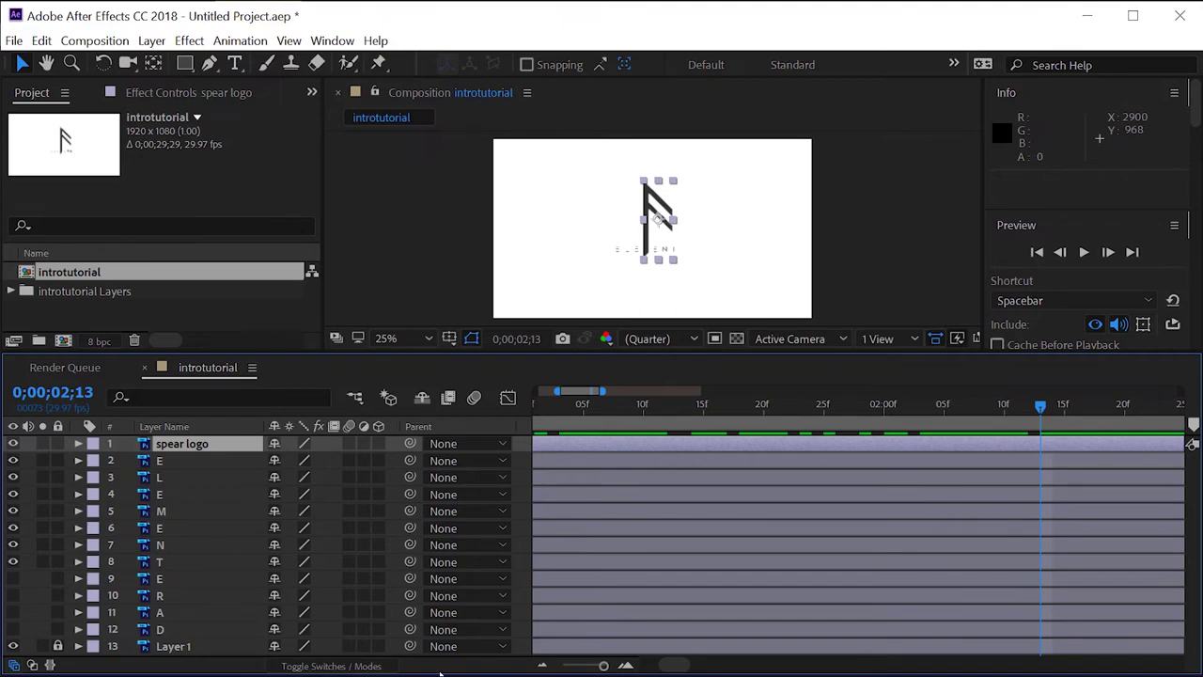
# Add Camera 1 as a Two-Node Camera with the 50mm preset, accepting the 2D-layer warning.
pyautogui.rightClick(393, 631)
pyautogui.moveTo(462, 442)
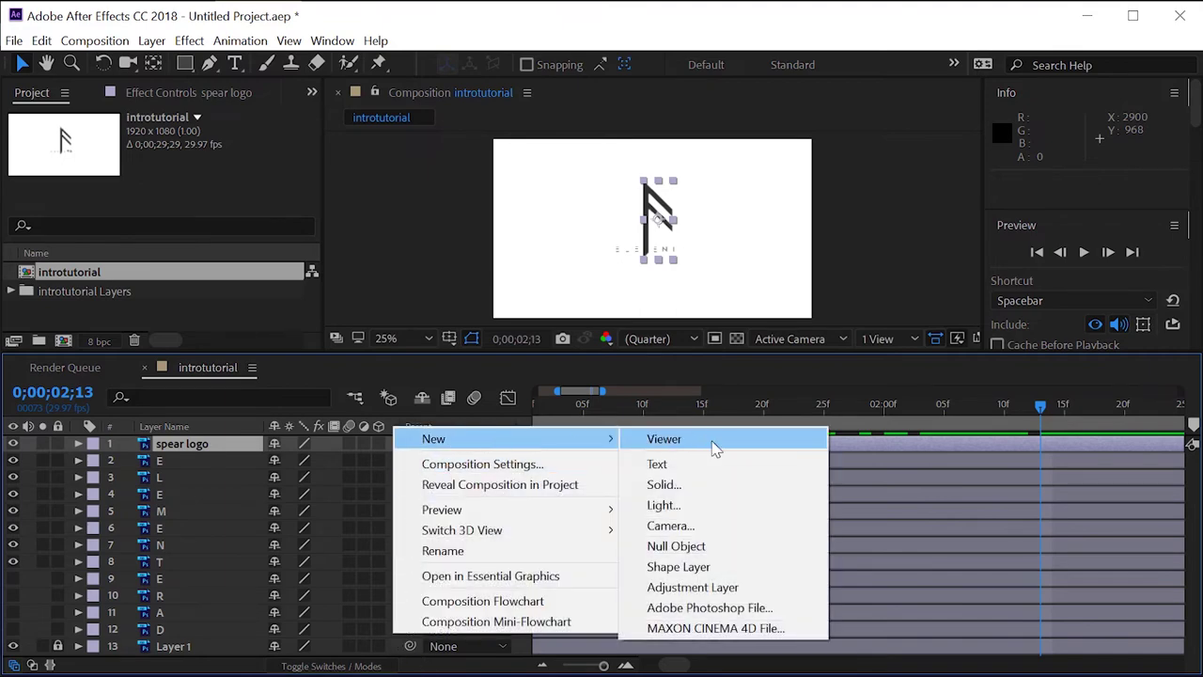
pyautogui.click(703, 527)
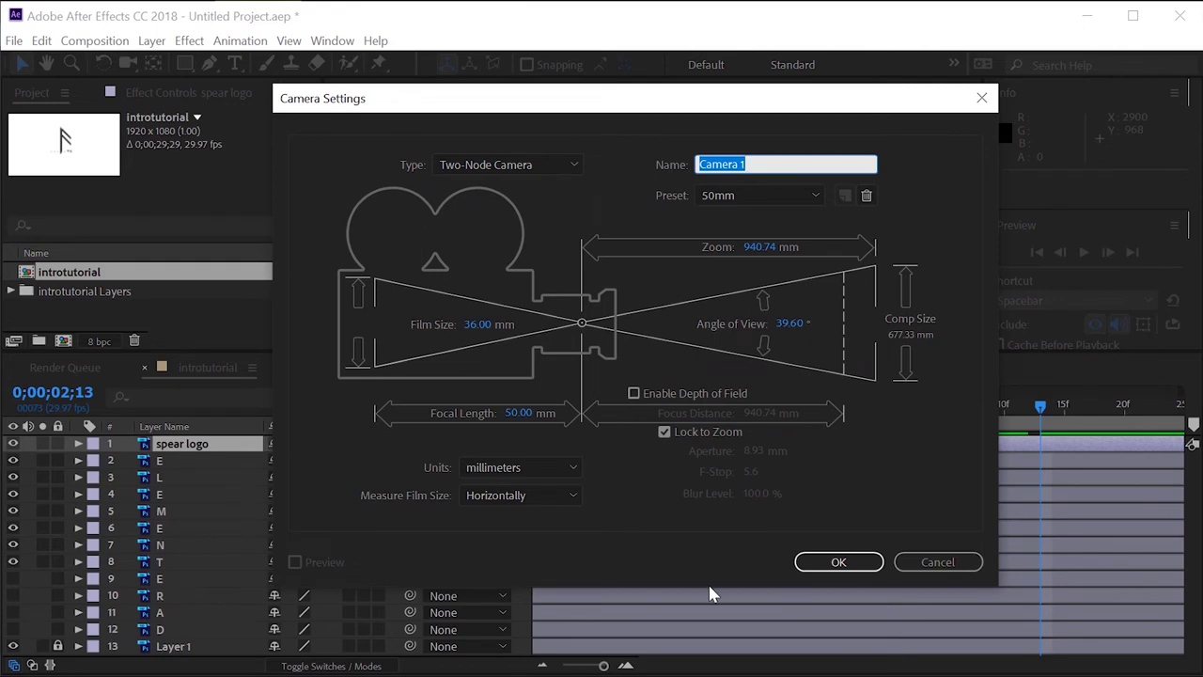
pyautogui.click(810, 564)
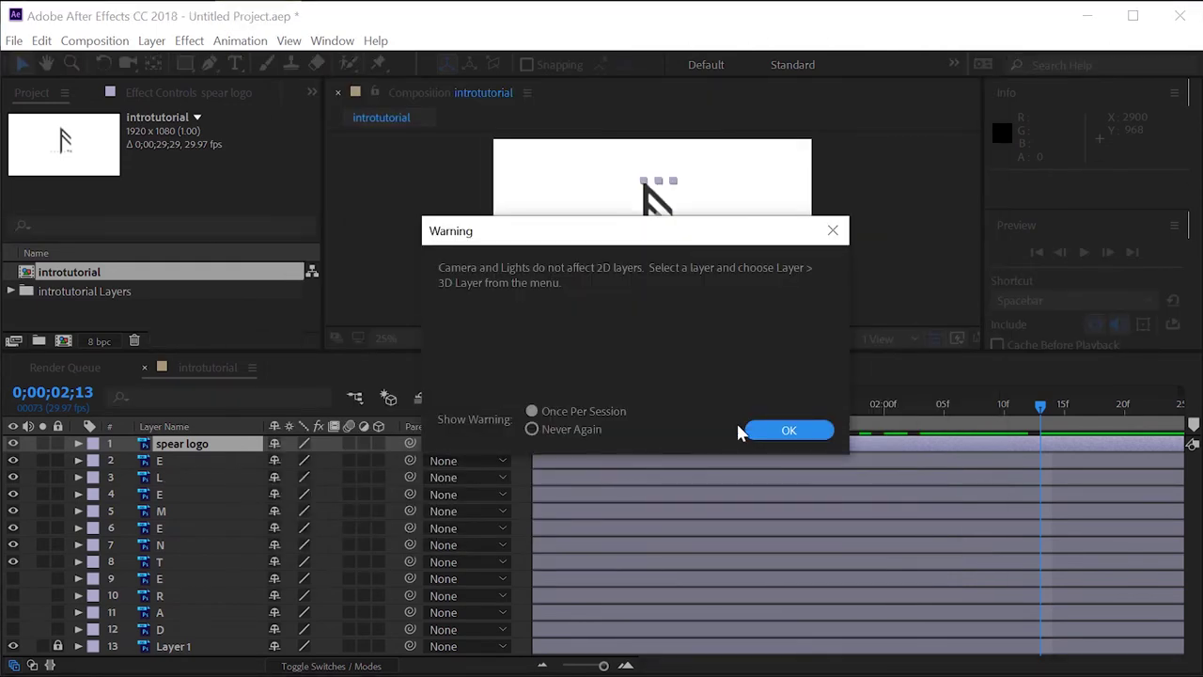
pyautogui.click(803, 434)
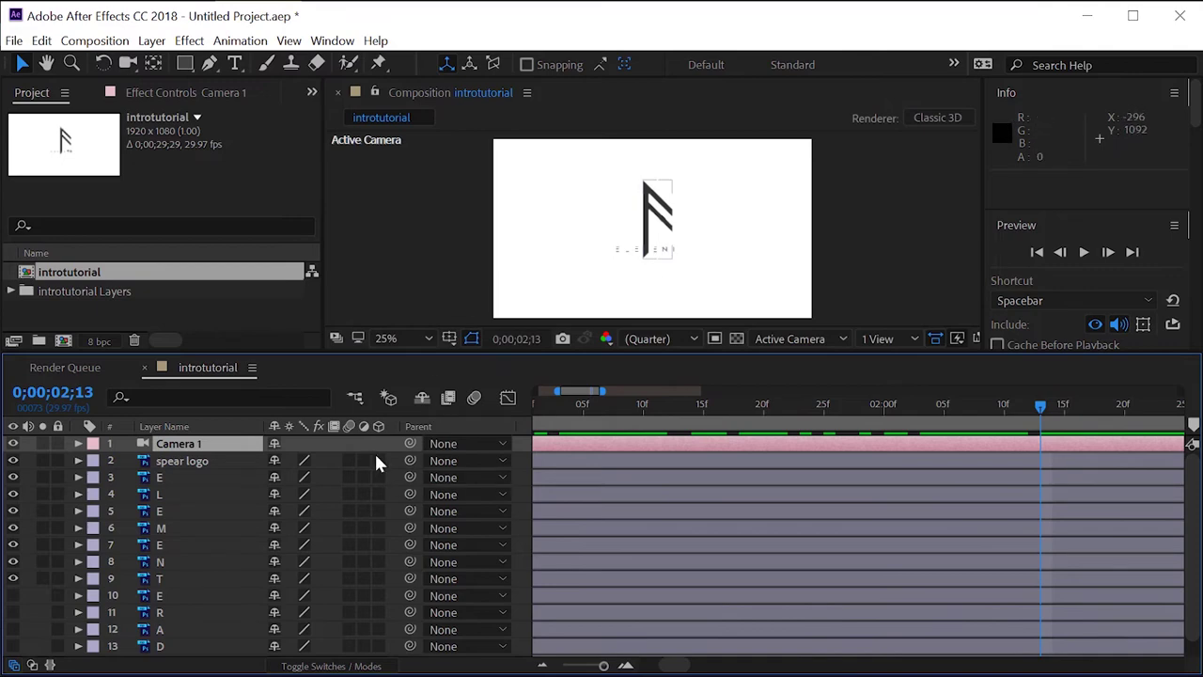
# Turn on 3D for the spear logo and the E, L, E, M, E, N, T letter layers.
pyautogui.moveTo(376, 460); pyautogui.dragTo(378, 485)
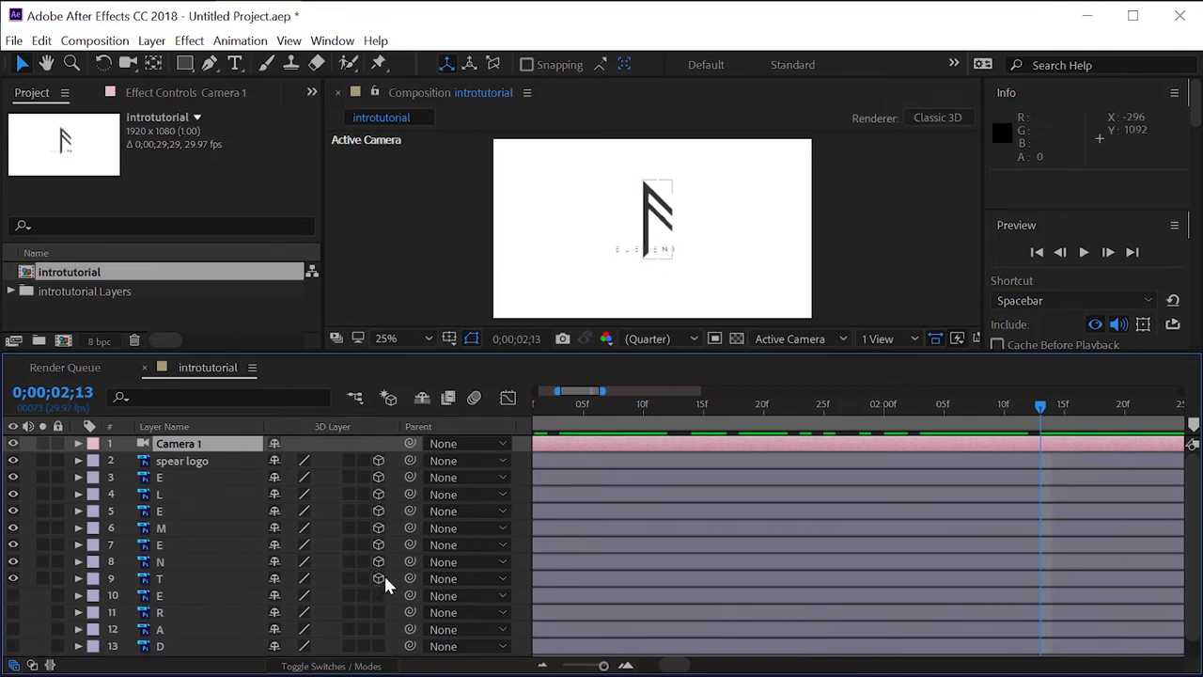
pyautogui.moveTo(385, 583); pyautogui.dragTo(383, 571)
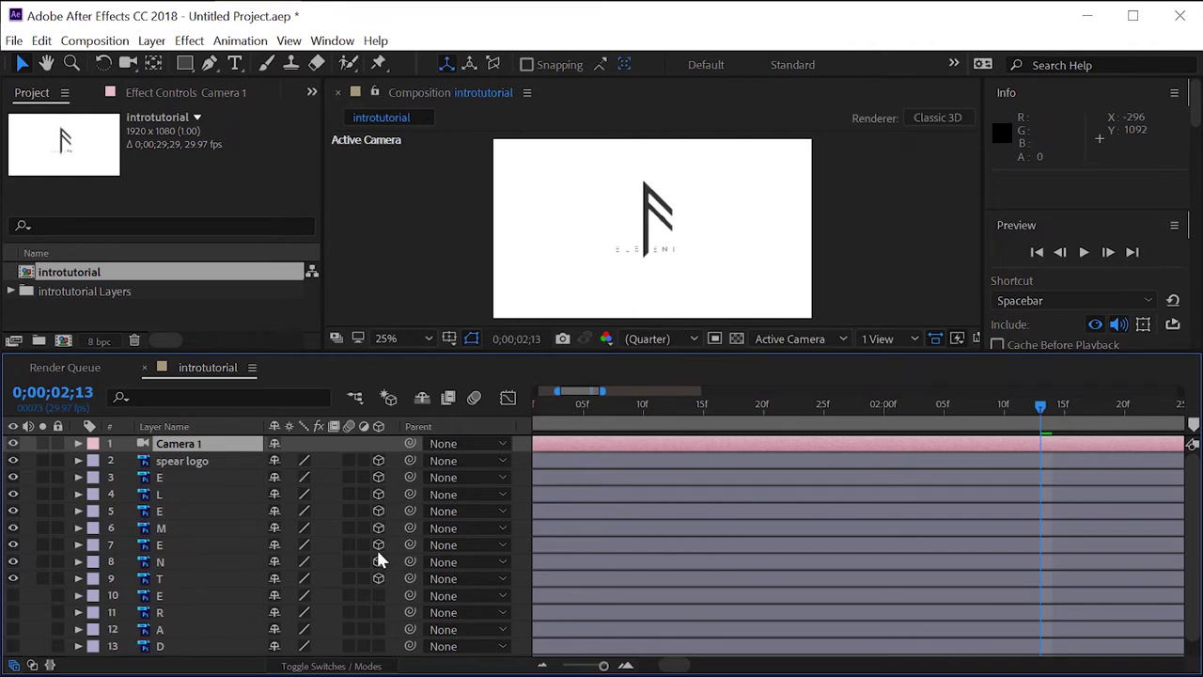
pyautogui.click(378, 578)
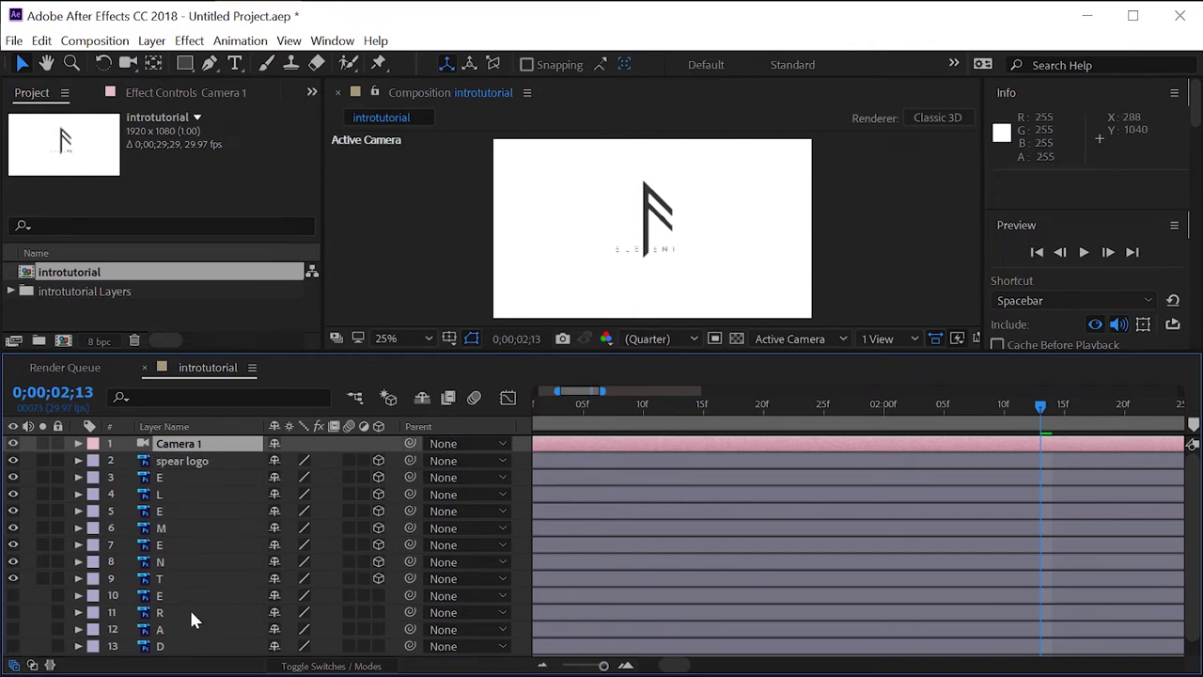
pyautogui.scroll(-1, 189, 607)
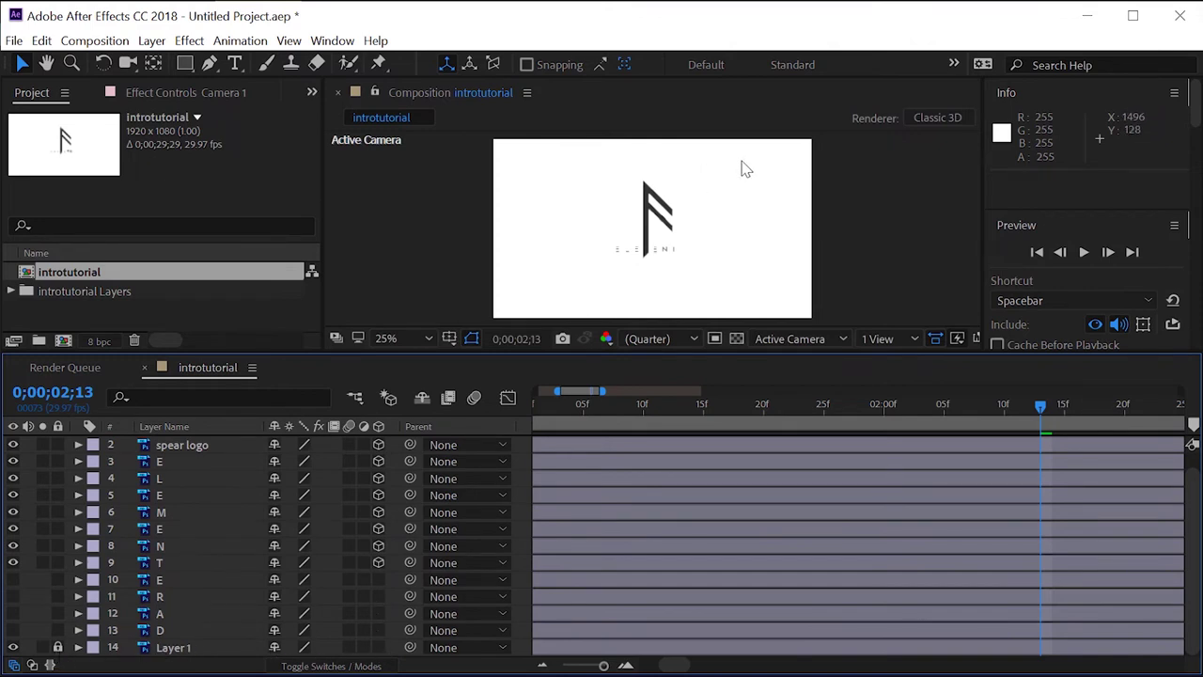
pyautogui.scroll(1, 426, 464)
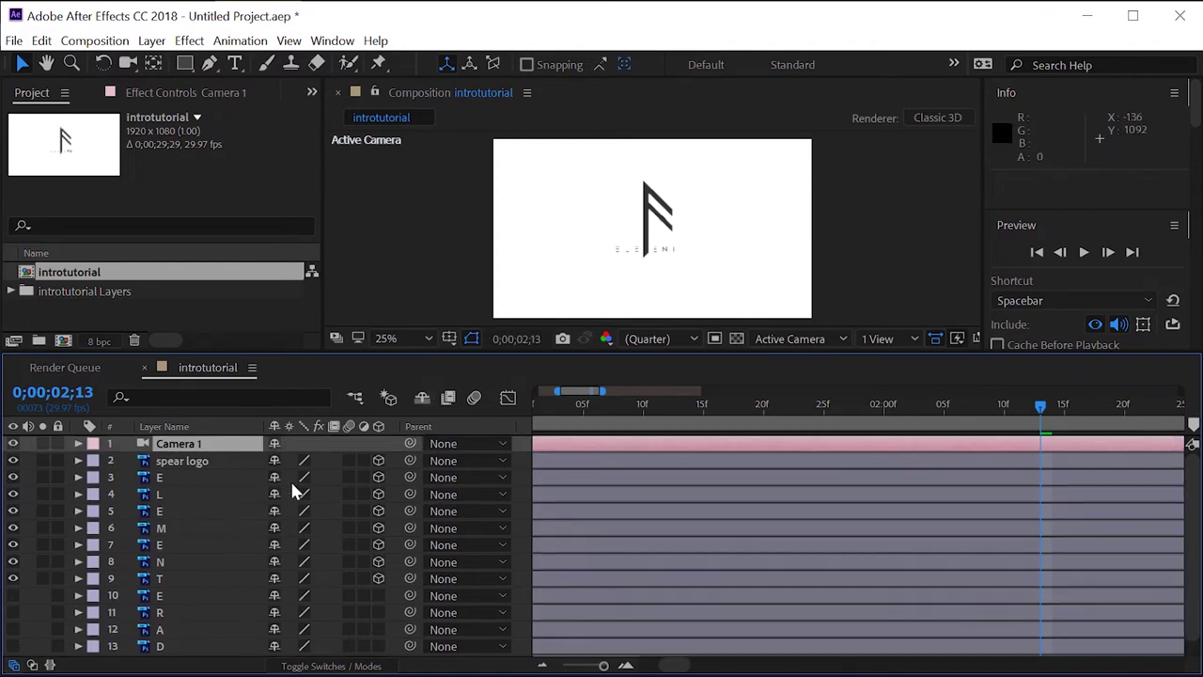
# Reveal Camera 1's Transform and trial Position Z depths, ending at 960, 840, -2666.7.
pyautogui.click(78, 444)
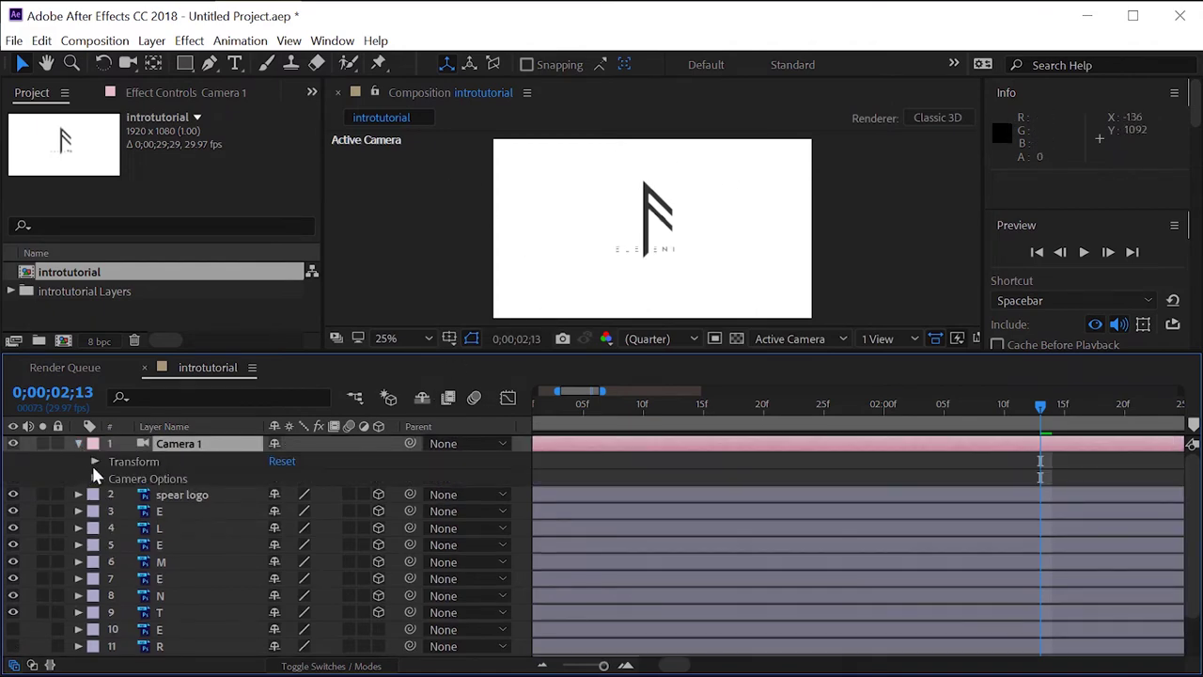
pyautogui.click(90, 458)
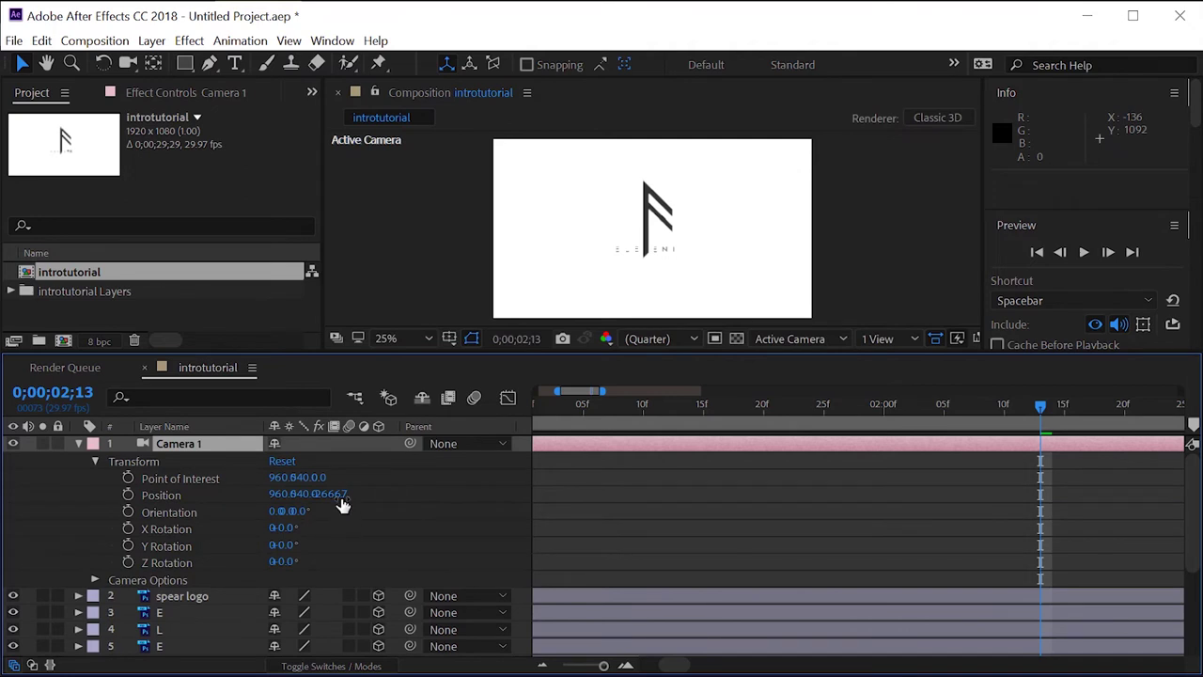
pyautogui.moveTo(340, 494); pyautogui.dragTo(3, 540)
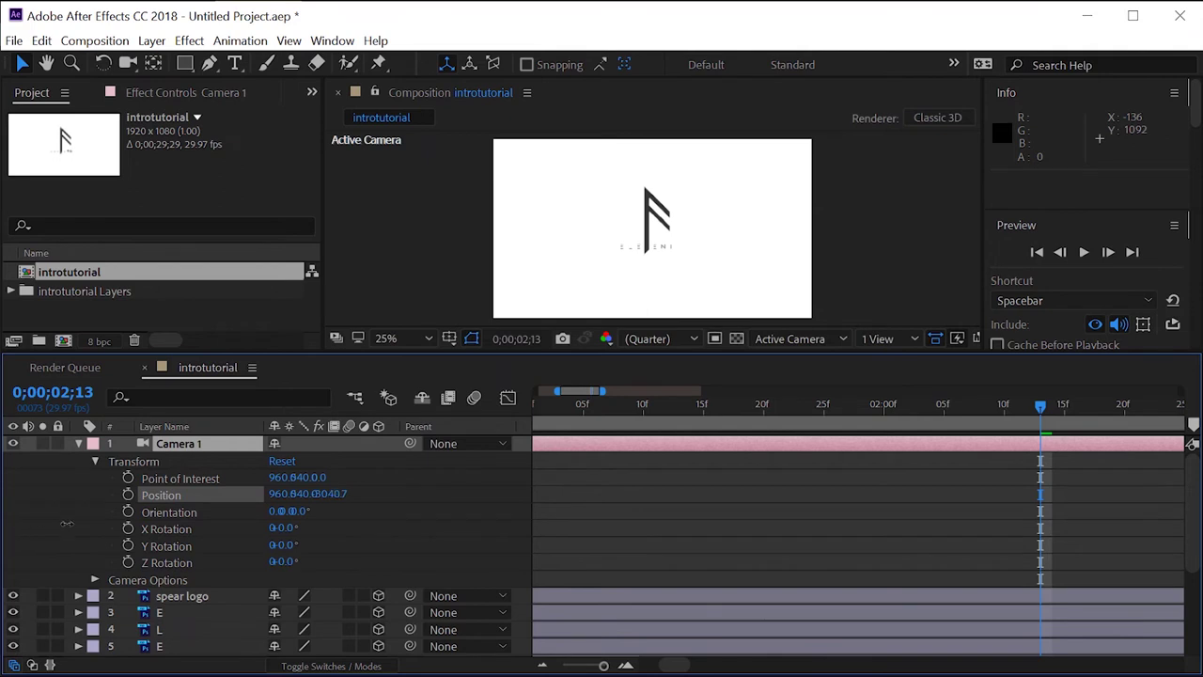
pyautogui.moveTo(3, 540)
pyautogui.mouseDown()
pyautogui.moveTo(116, 511)
pyautogui.moveTo(107, 519)
pyautogui.moveTo(358, 514)
pyautogui.mouseUp()
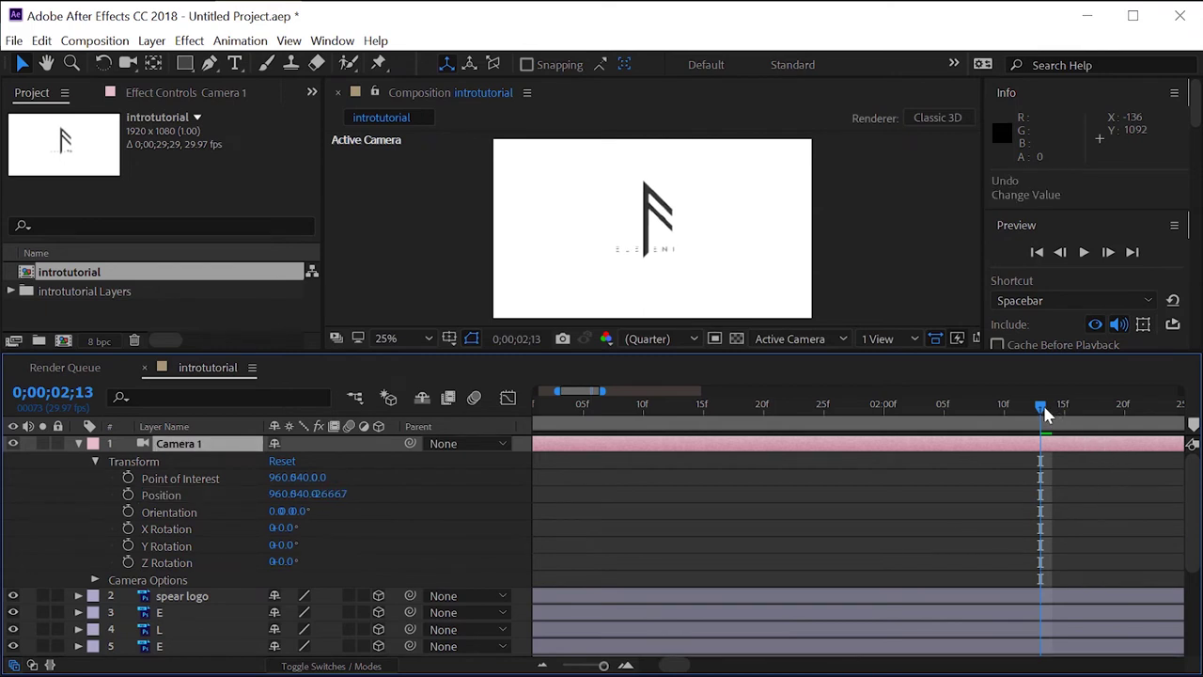
# Keyframe Camera 1's Position at 0s and push it closer at 7;15.
pyautogui.moveTo(1043, 405); pyautogui.dragTo(395, 399)
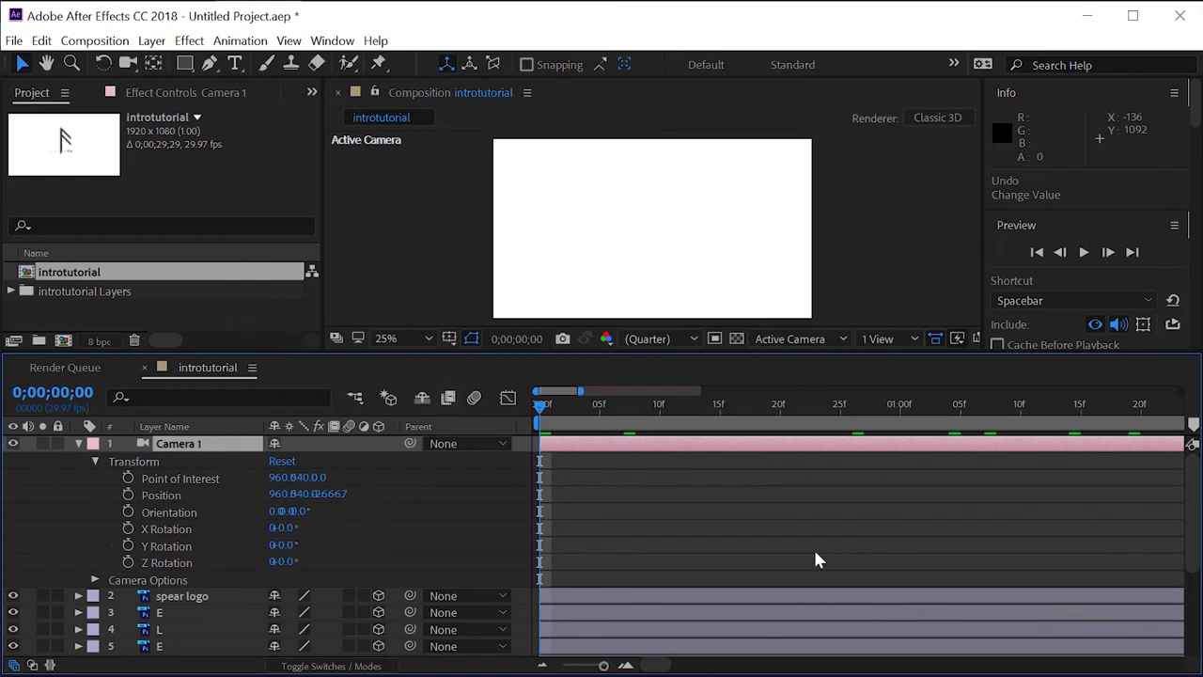
pyautogui.moveTo(603, 665); pyautogui.dragTo(589, 665)
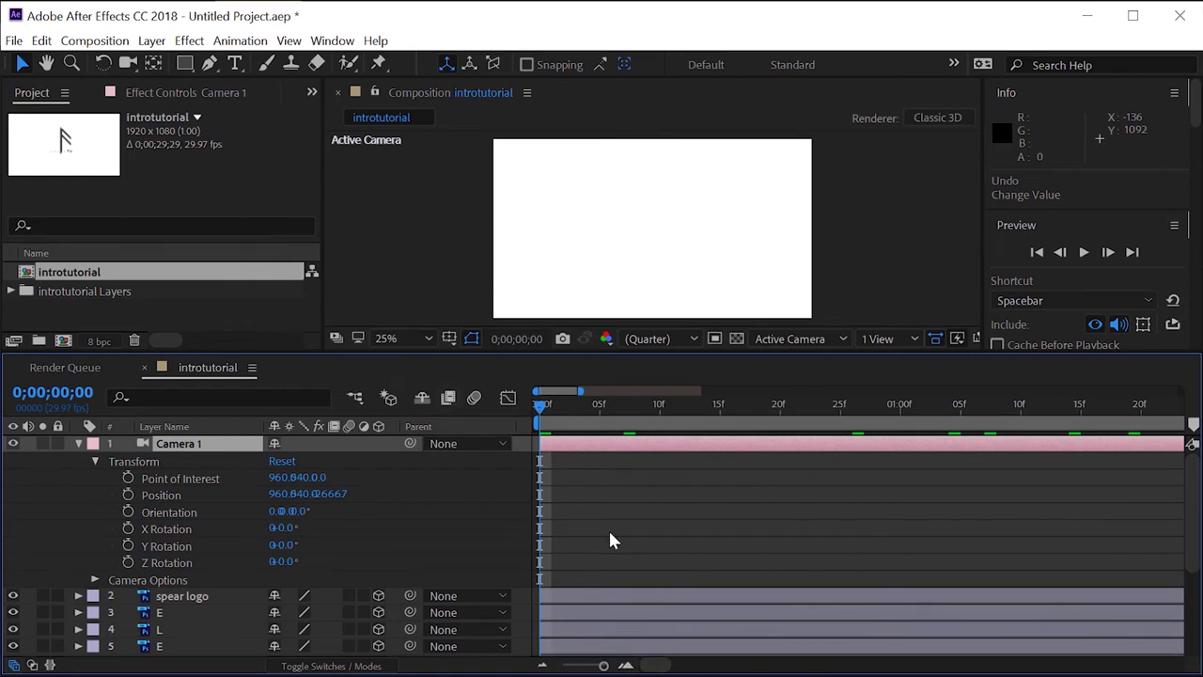
pyautogui.scroll(-3, 620, 601)
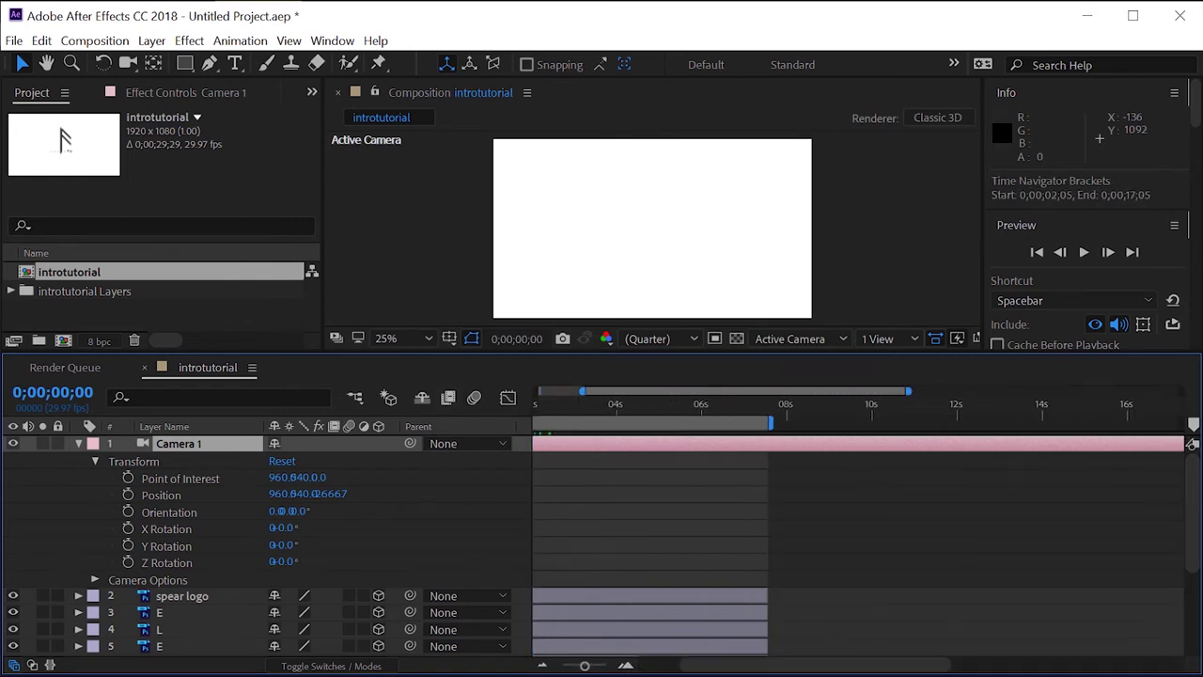
pyautogui.moveTo(658, 665)
pyautogui.mouseDown()
pyautogui.moveTo(716, 670)
pyautogui.moveTo(626, 663)
pyautogui.mouseUp()
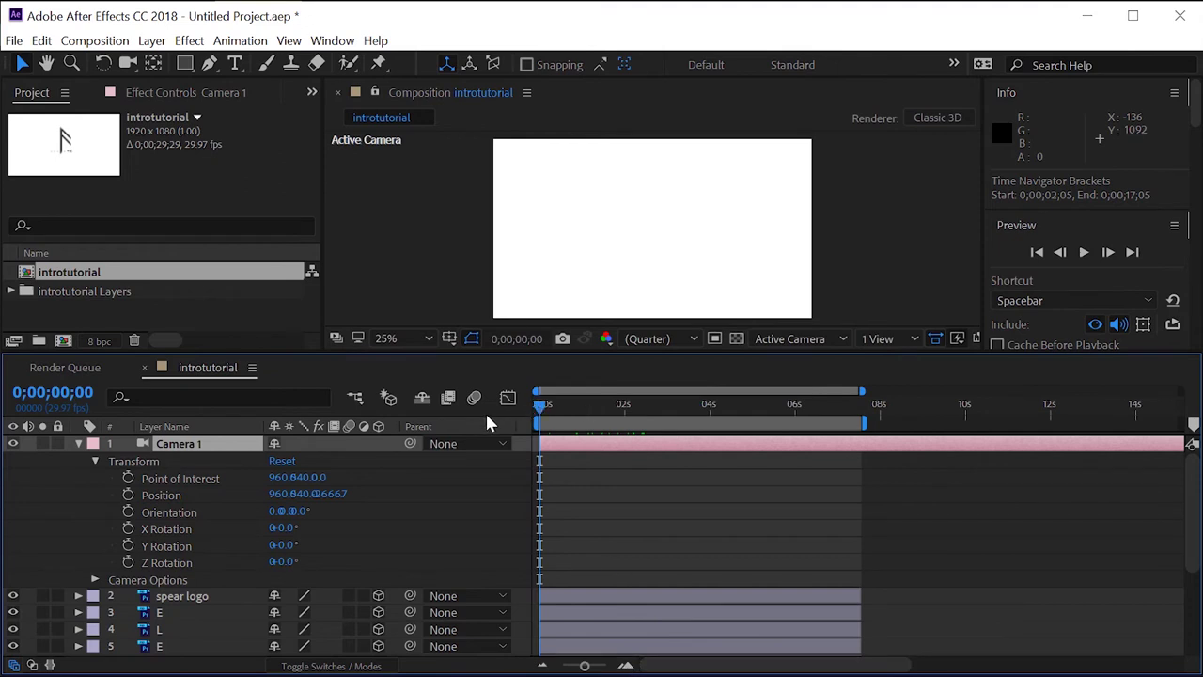
pyautogui.click(129, 495)
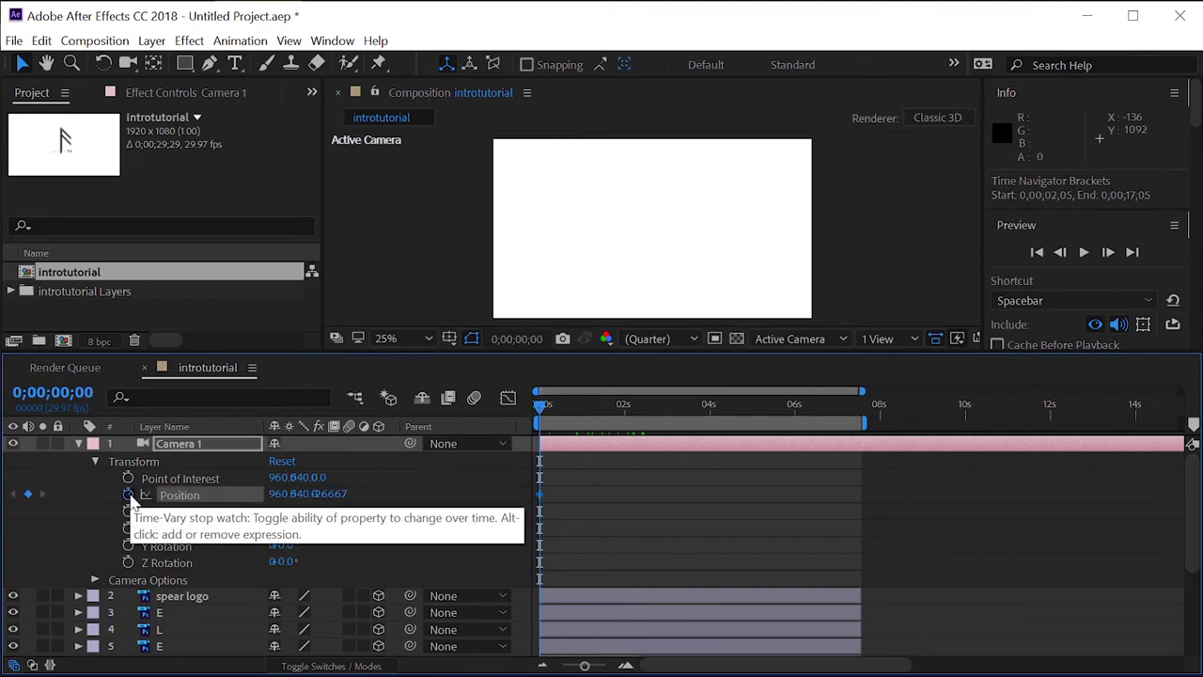
pyautogui.moveTo(545, 406); pyautogui.dragTo(866, 427)
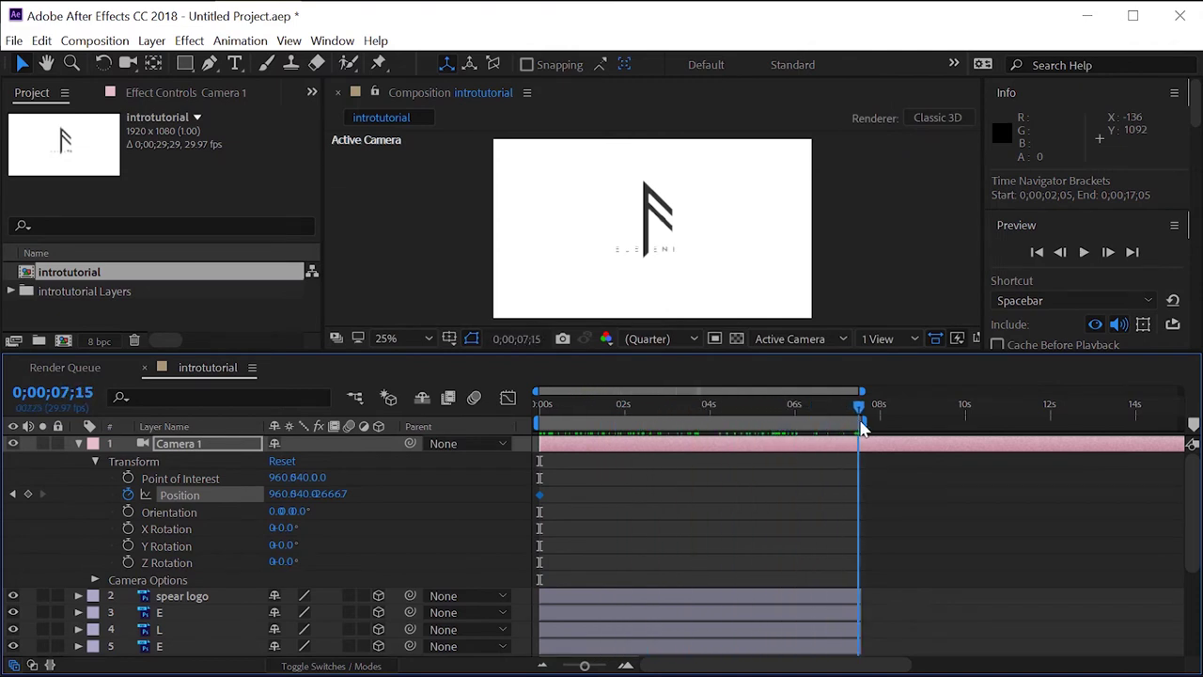
pyautogui.moveTo(866, 427); pyautogui.dragTo(859, 428)
pyautogui.moveTo(345, 500)
pyautogui.mouseDown()
pyautogui.moveTo(71, 499)
pyautogui.moveTo(724, 455)
pyautogui.mouseUp()
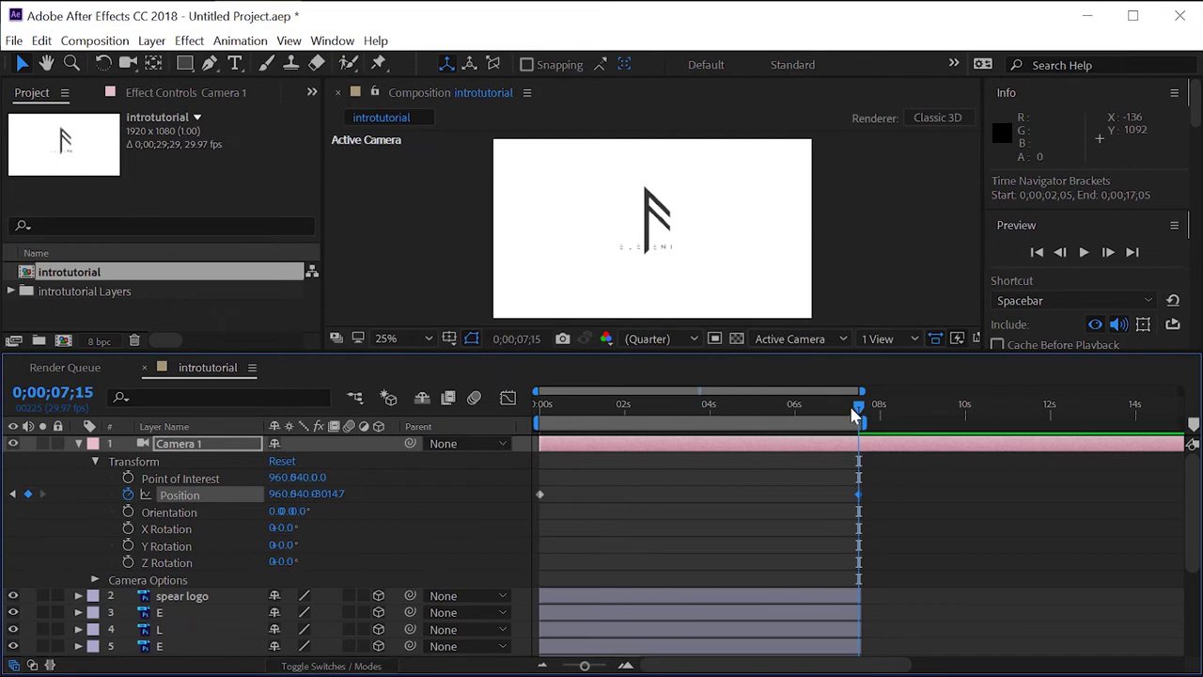
pyautogui.moveTo(856, 406); pyautogui.dragTo(498, 427)
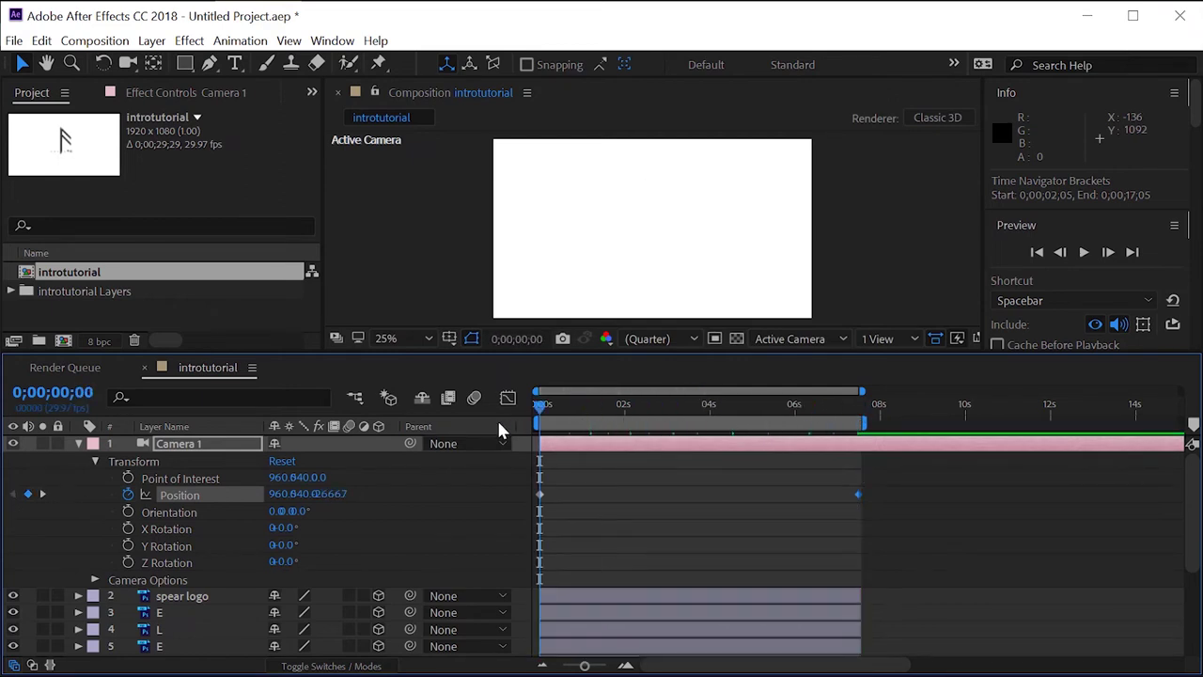
# Preview the camera push-in and pan the viewer to frame the letters.
pyautogui.click(1084, 254)
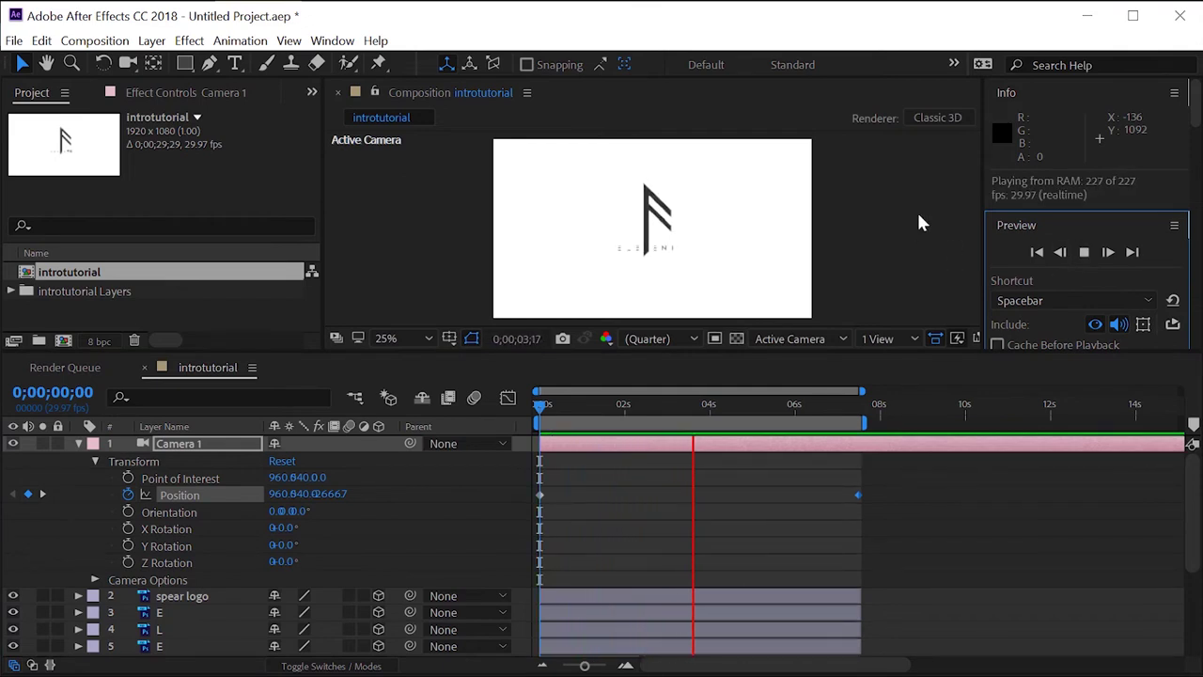
pyautogui.click(1086, 252)
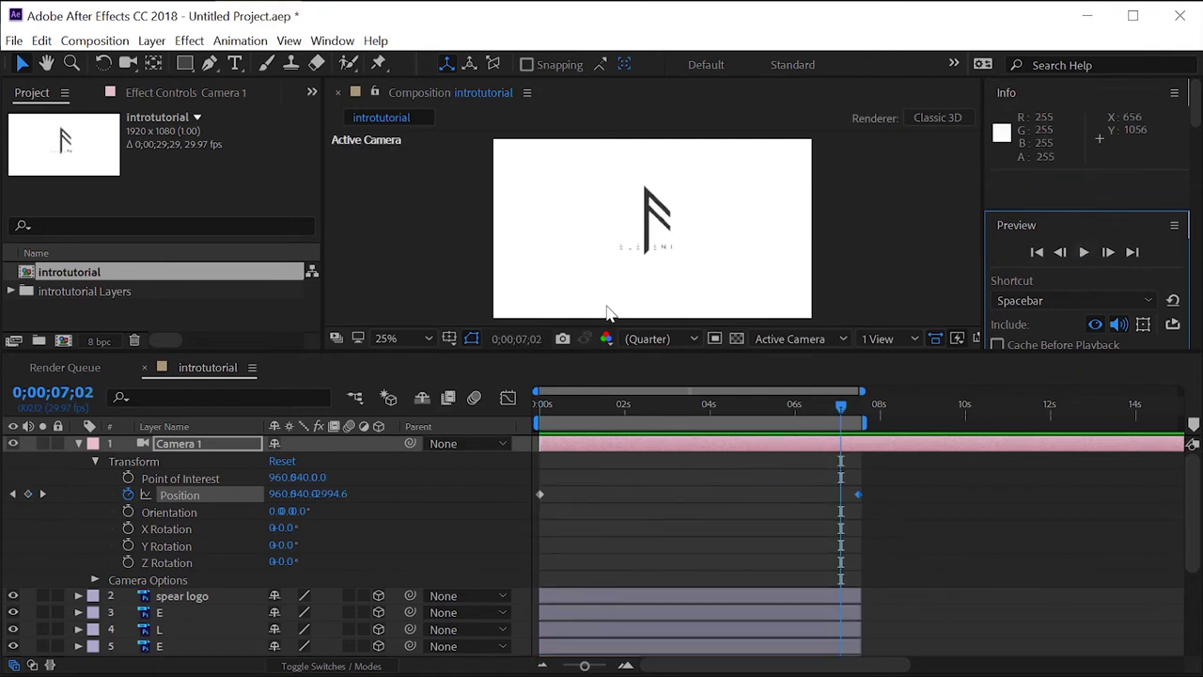
pyautogui.scroll(2, 686, 280)
pyautogui.scroll(2, 686, 280)
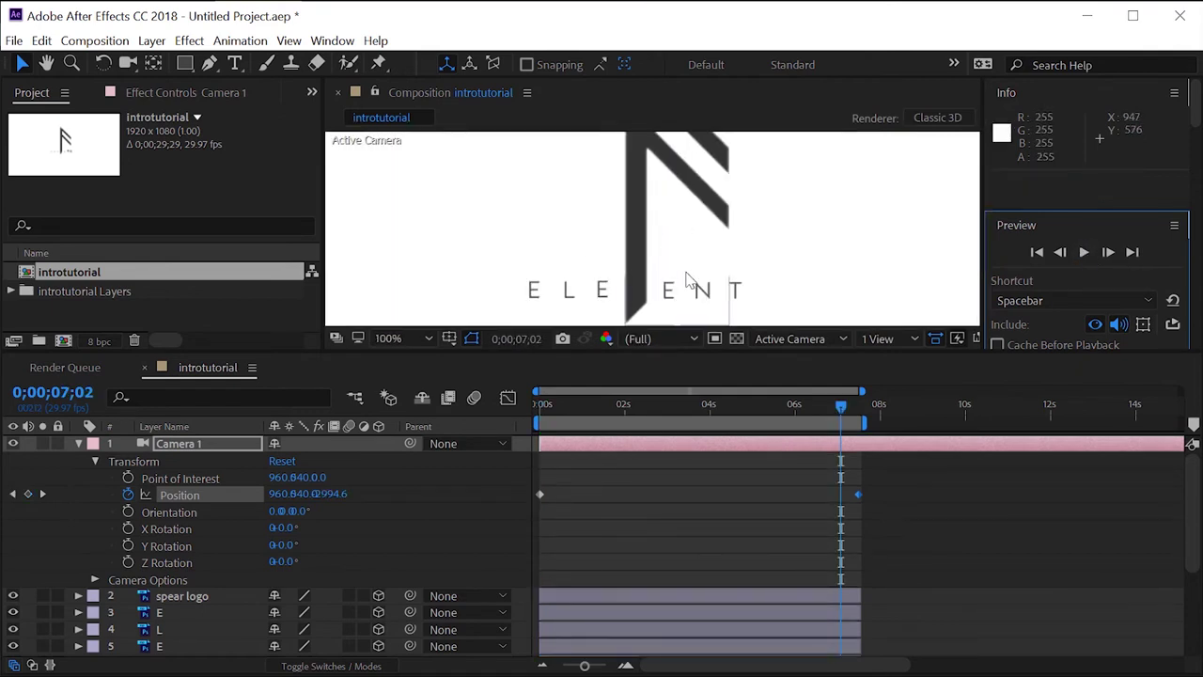
pyautogui.moveTo(865, 257); pyautogui.dragTo(877, 223)
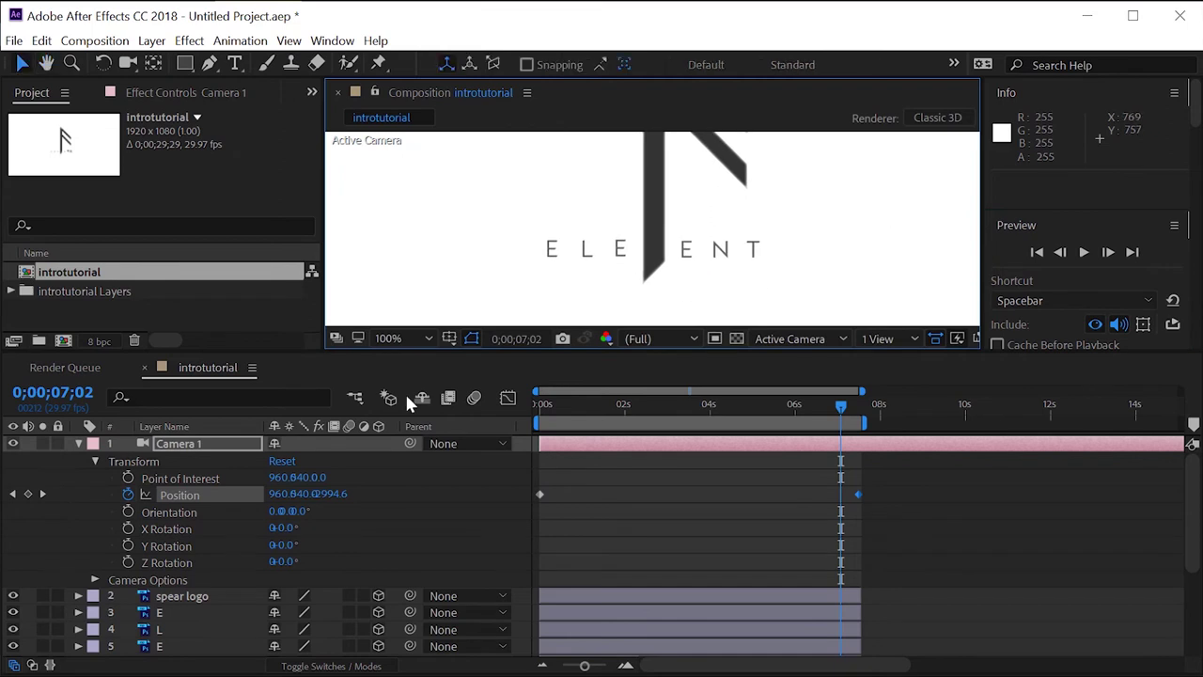
# Collapse the camera properties and reveal the M layer's Transform properties.
pyautogui.click(95, 461)
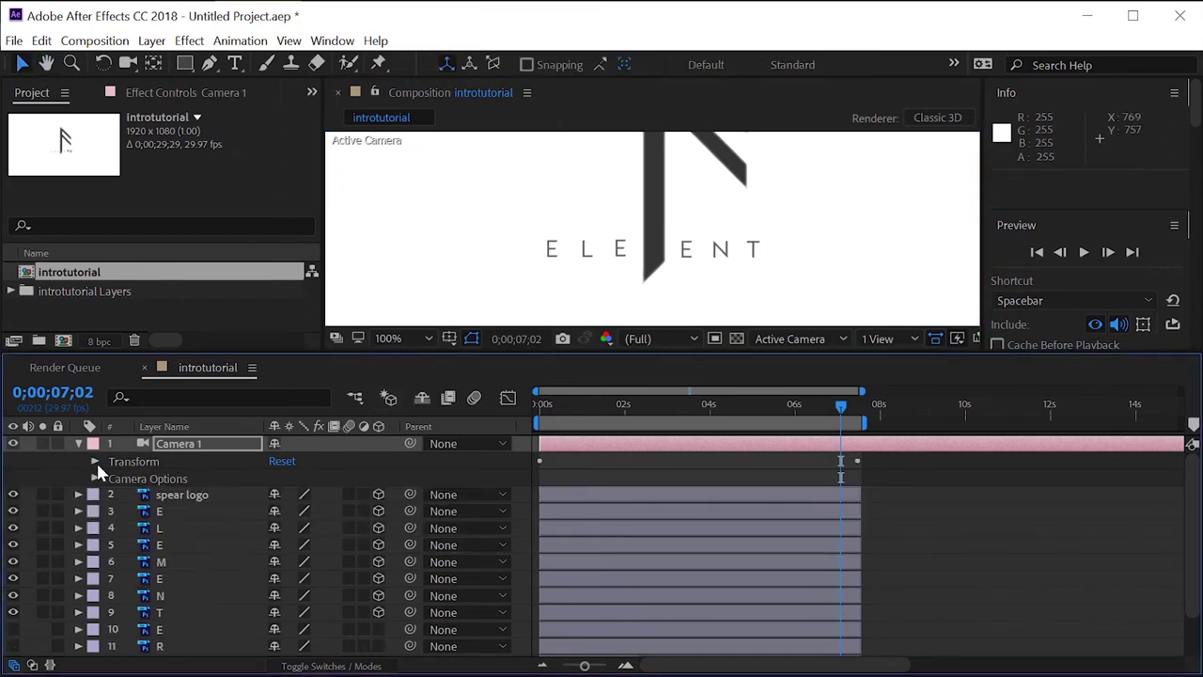
pyautogui.click(78, 561)
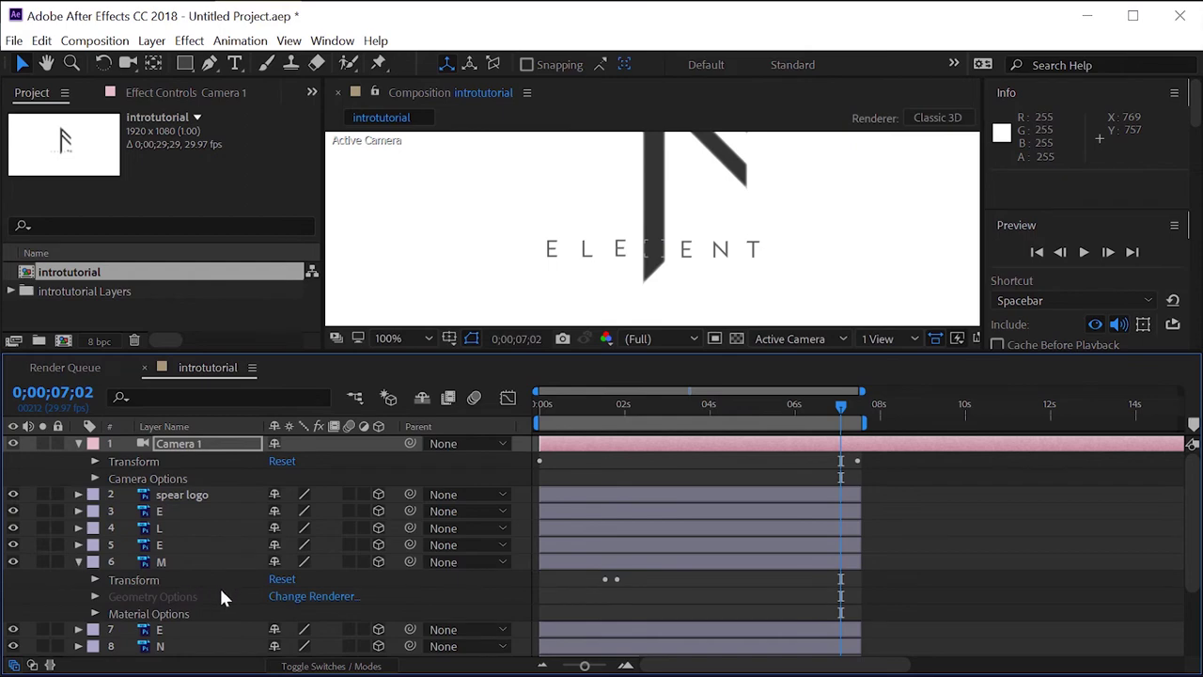
pyautogui.click(95, 580)
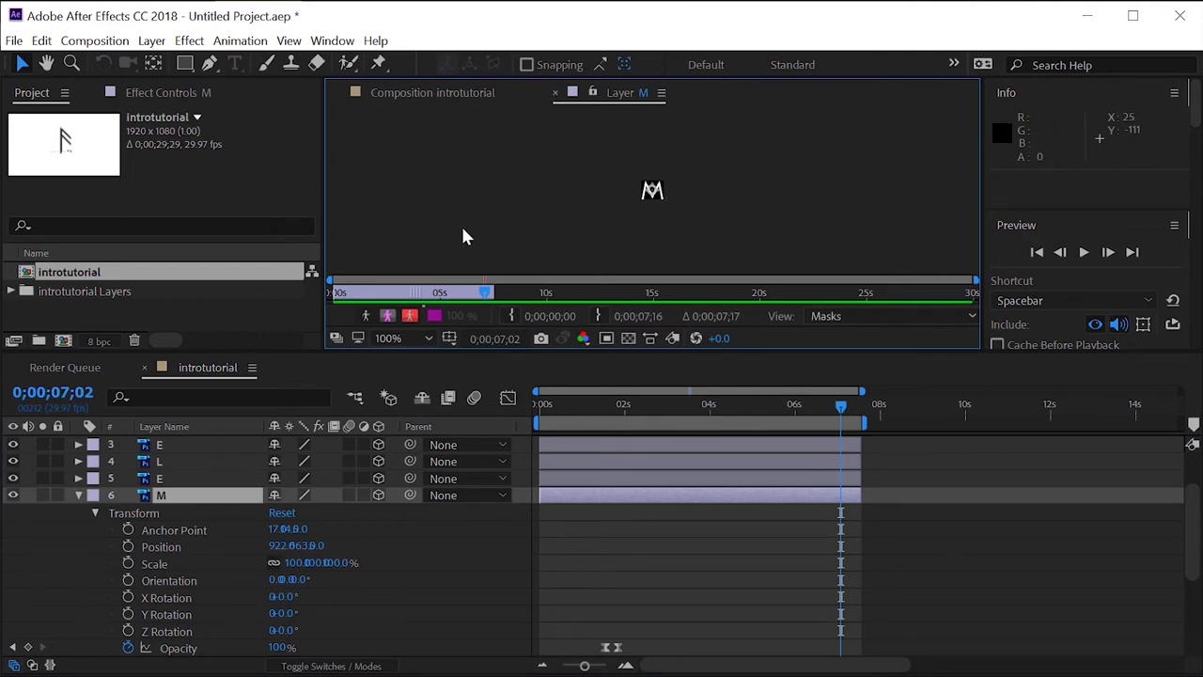
# Move M above the spear logo, just below Camera 1, and close the Layer M viewer.
pyautogui.scroll(3, 354, 450)
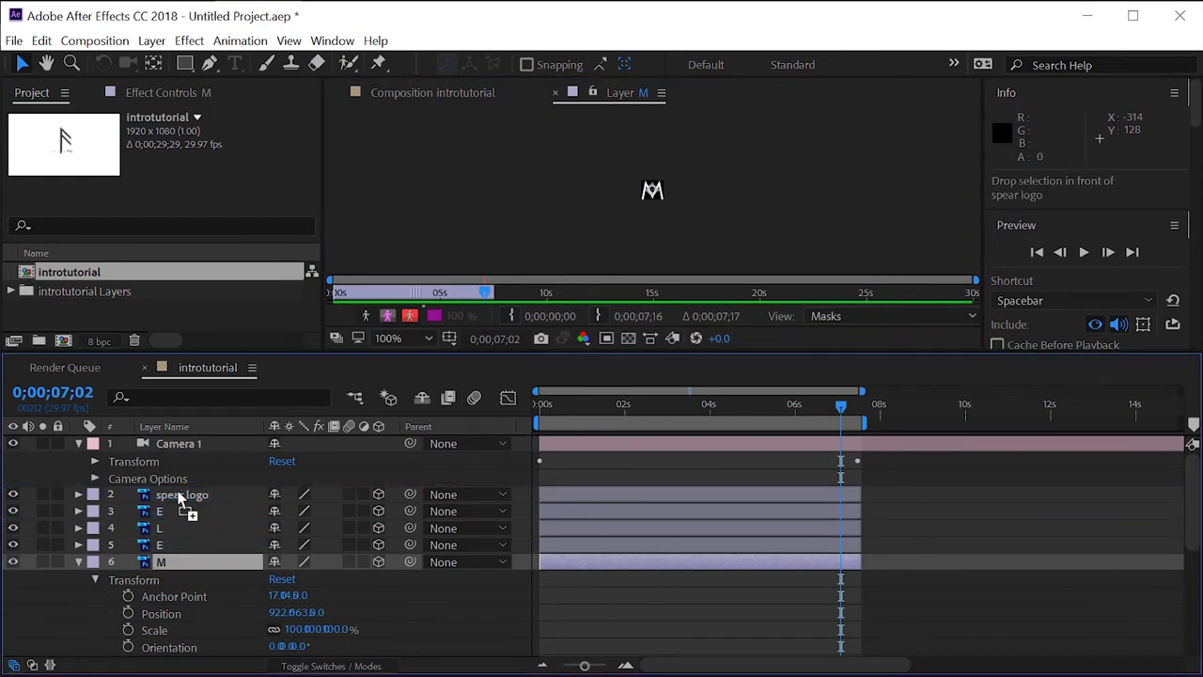
pyautogui.moveTo(164, 564); pyautogui.dragTo(188, 488)
pyautogui.click(94, 513)
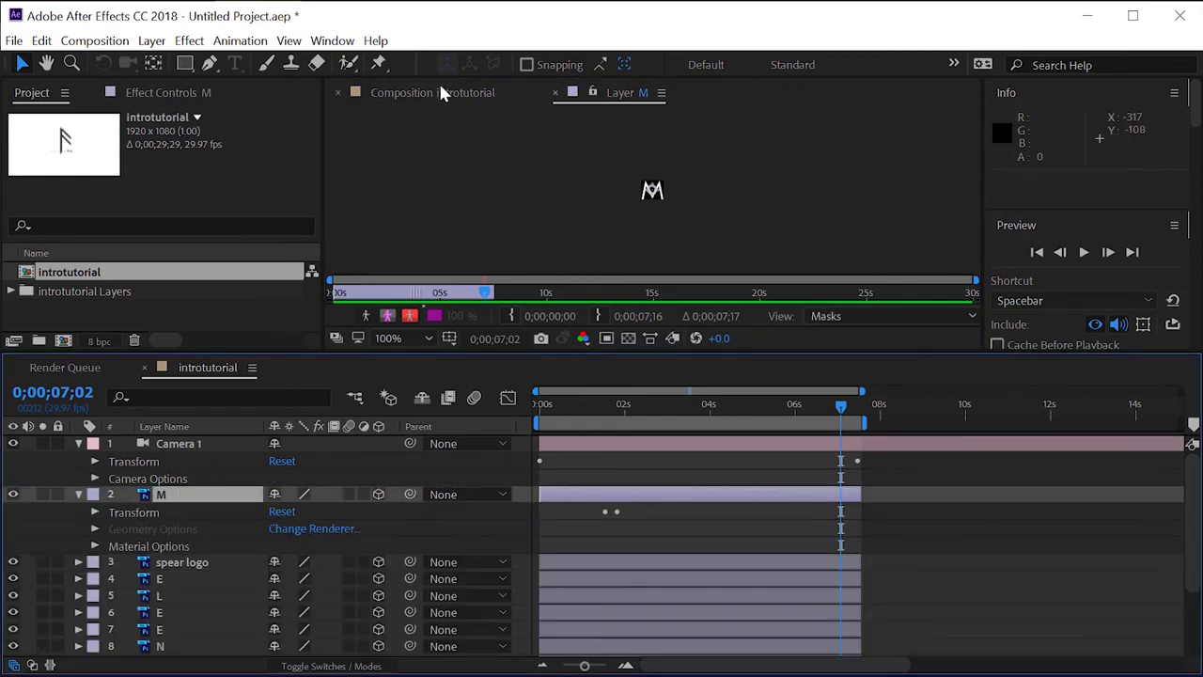
pyautogui.click(555, 93)
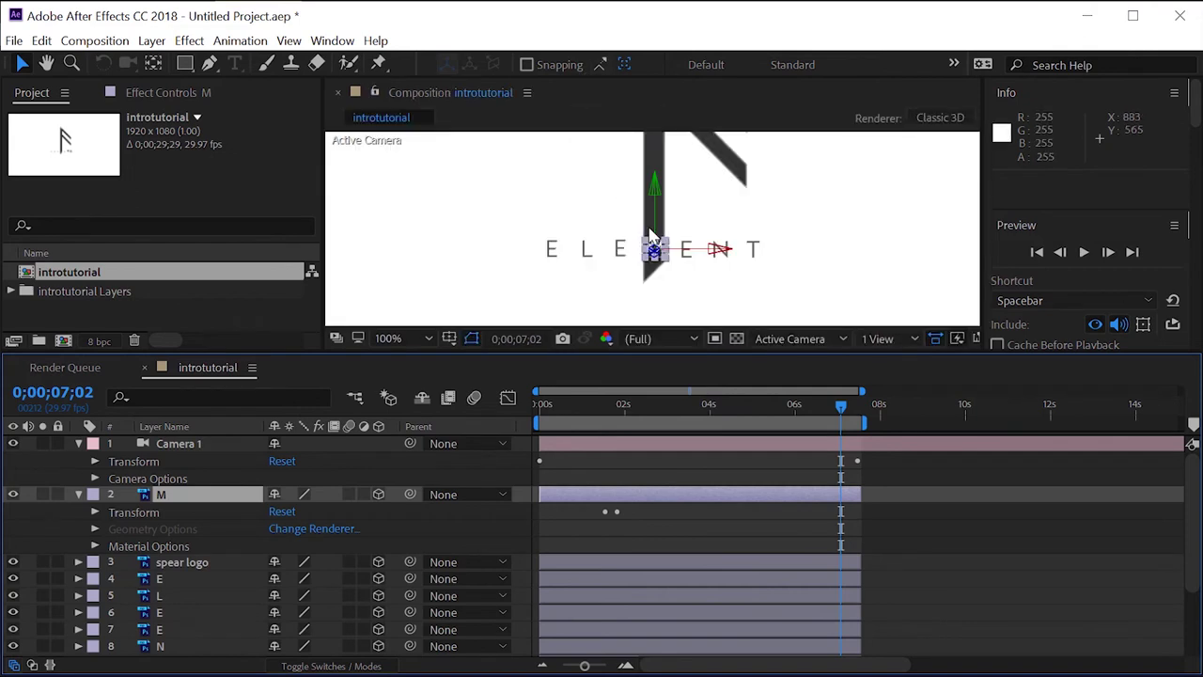
pyautogui.click(792, 300)
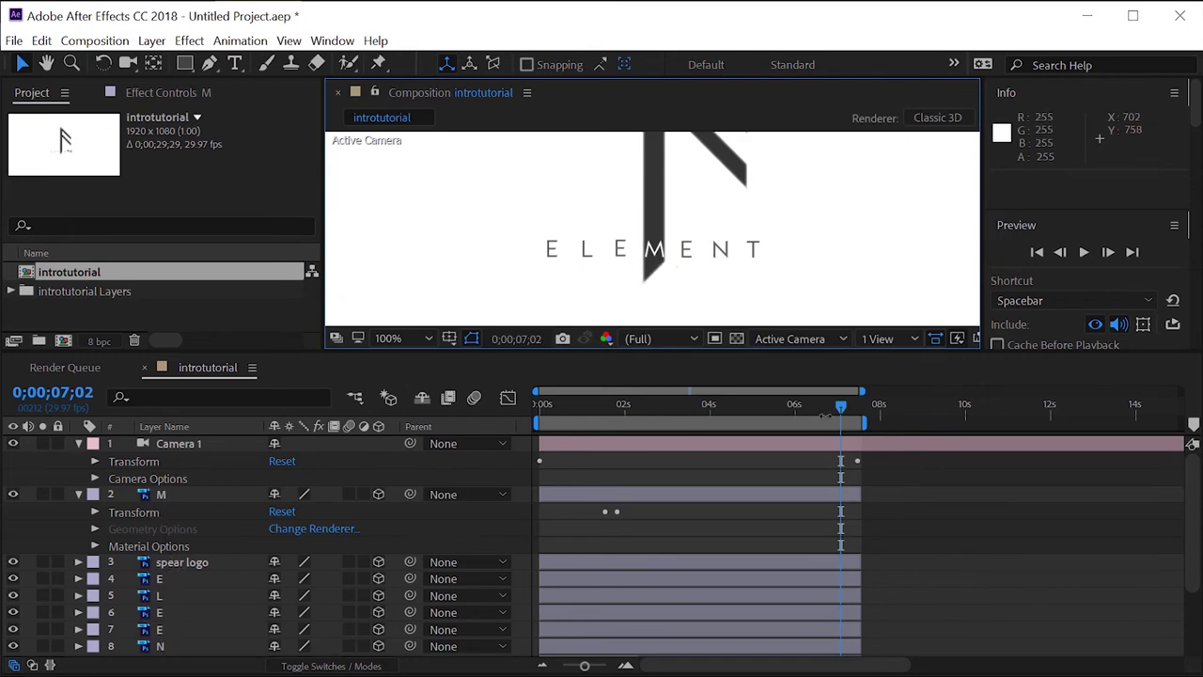
# Rewind to 0 and preview the animation at 25% viewer zoom.
pyautogui.moveTo(840, 411); pyautogui.dragTo(514, 425)
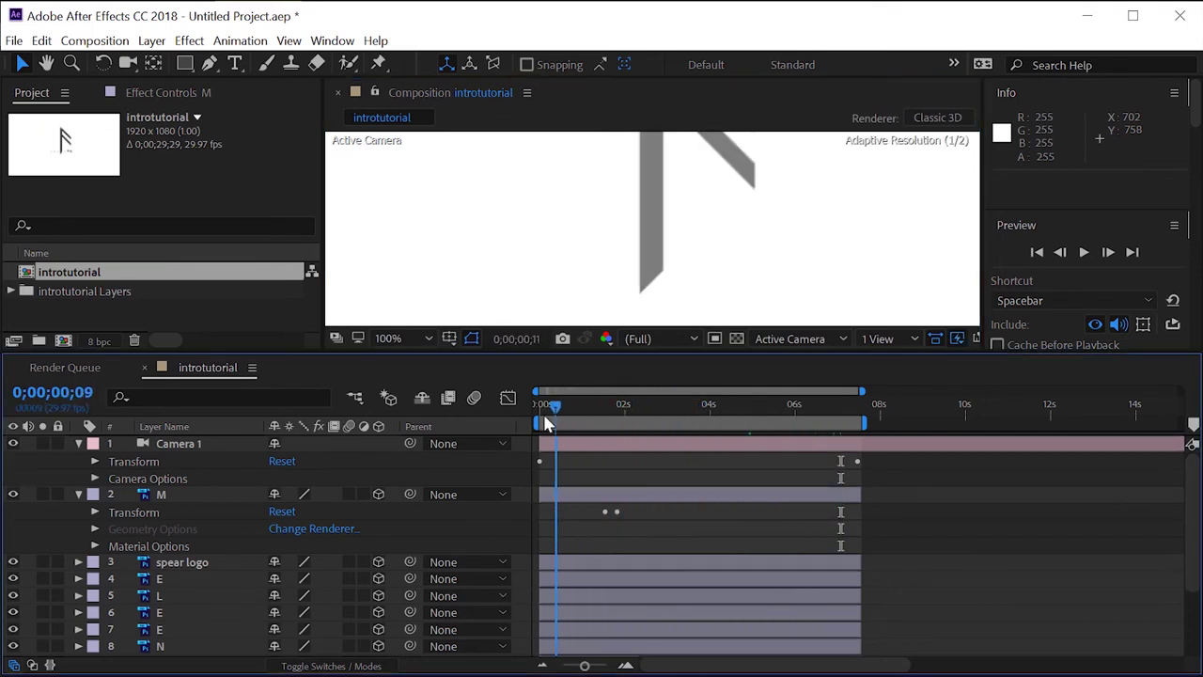
pyautogui.scroll(-4, 592, 202)
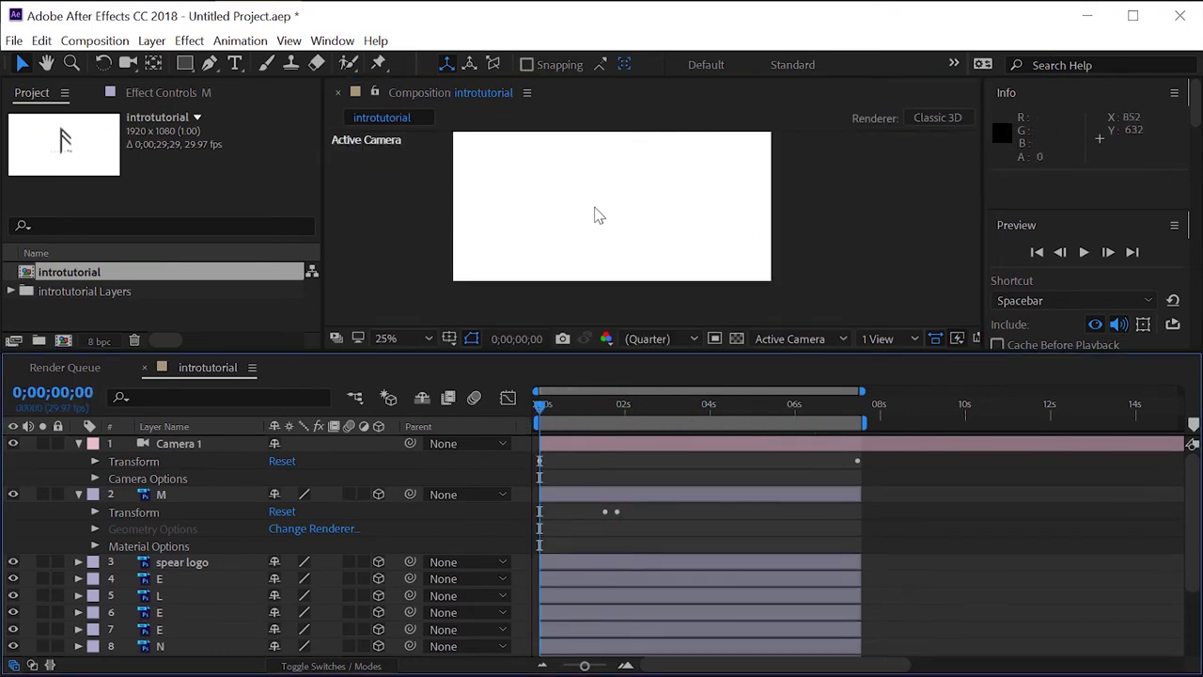
pyautogui.press('h')
pyautogui.click(792, 261)
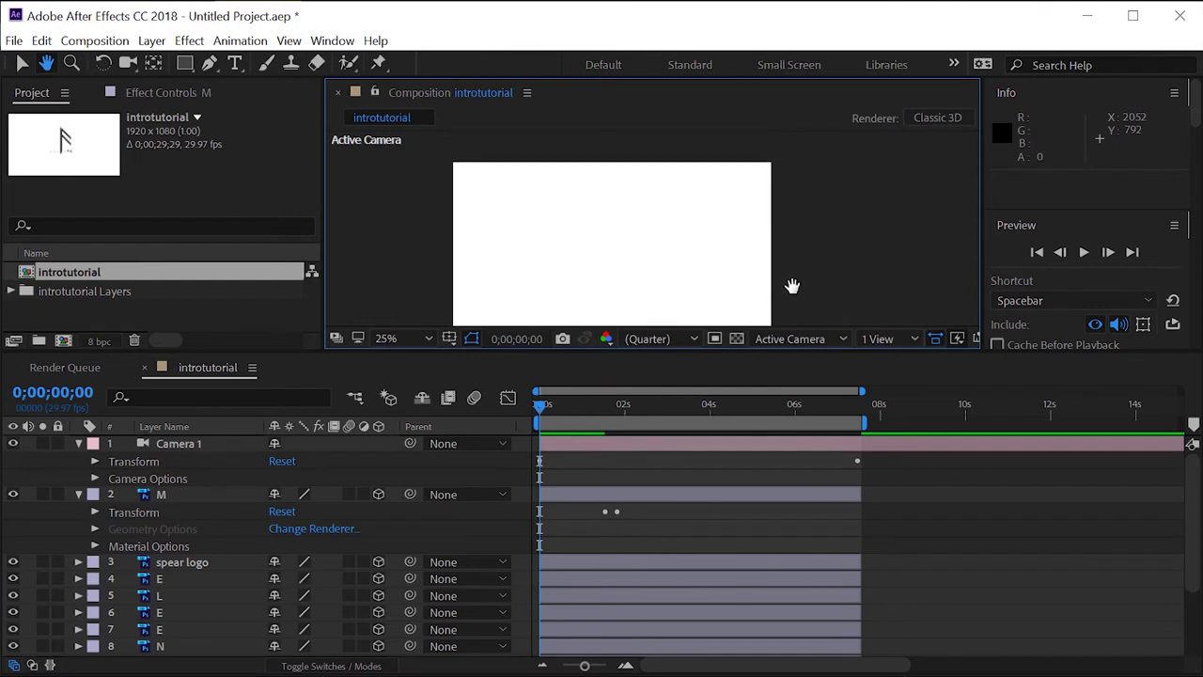
pyautogui.click(1083, 252)
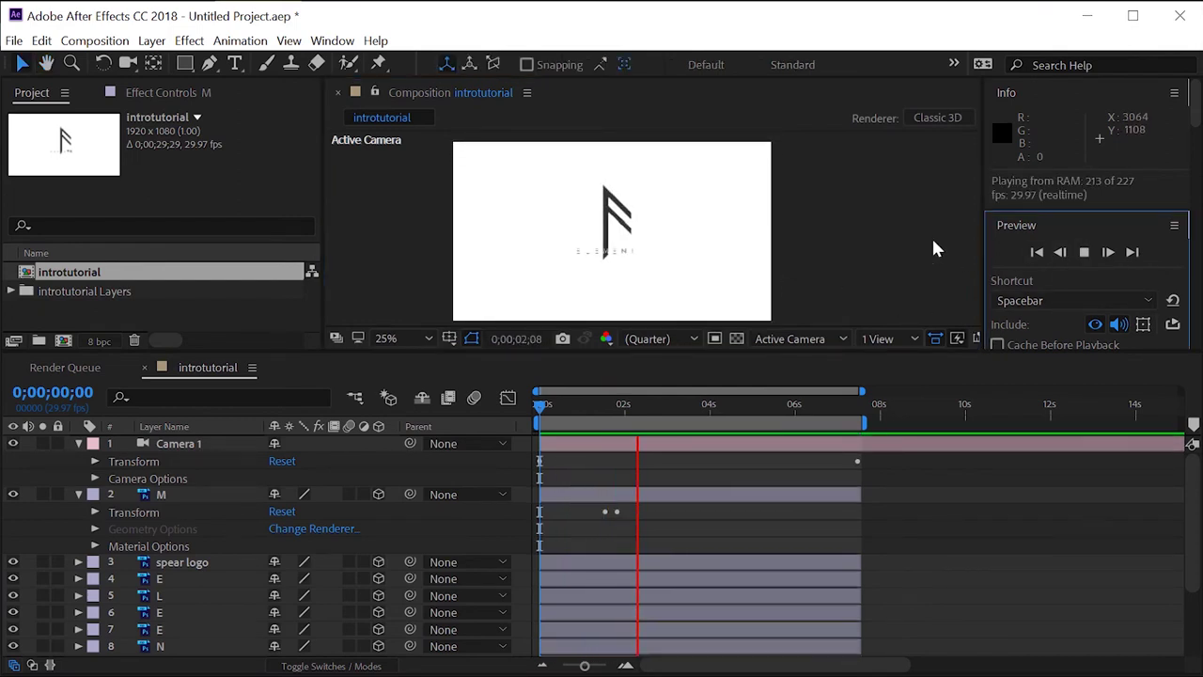
pyautogui.click(1083, 252)
pyautogui.click(1083, 252)
pyautogui.click(1083, 252)
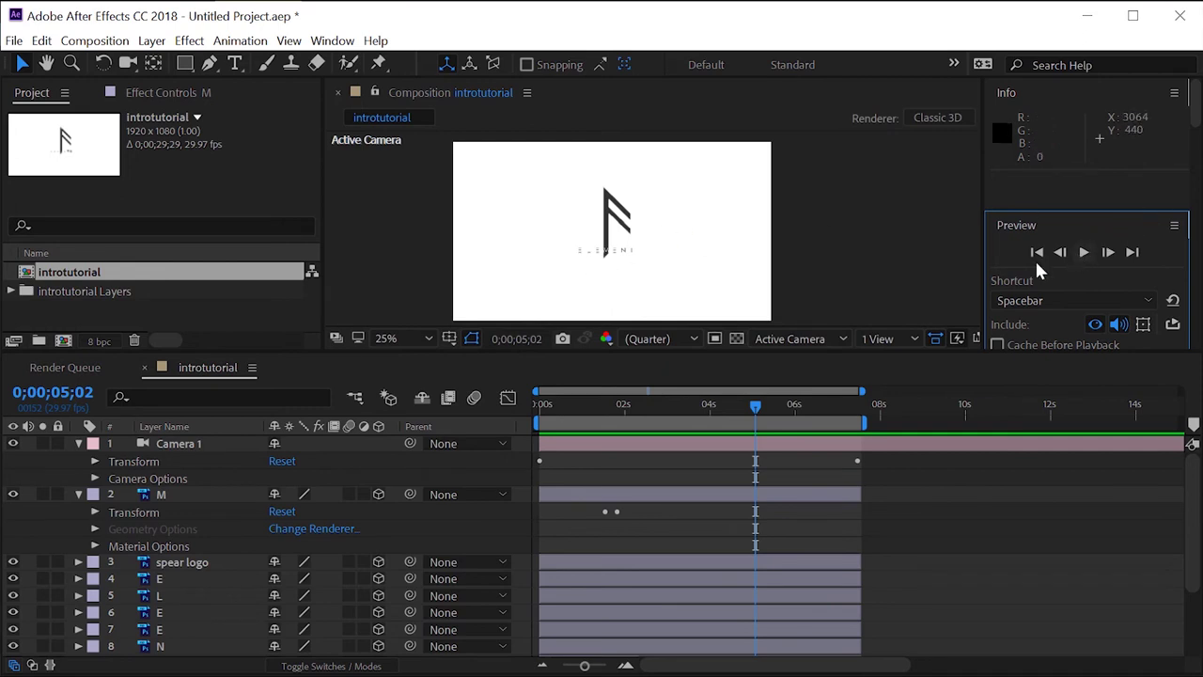
pyautogui.click(1085, 252)
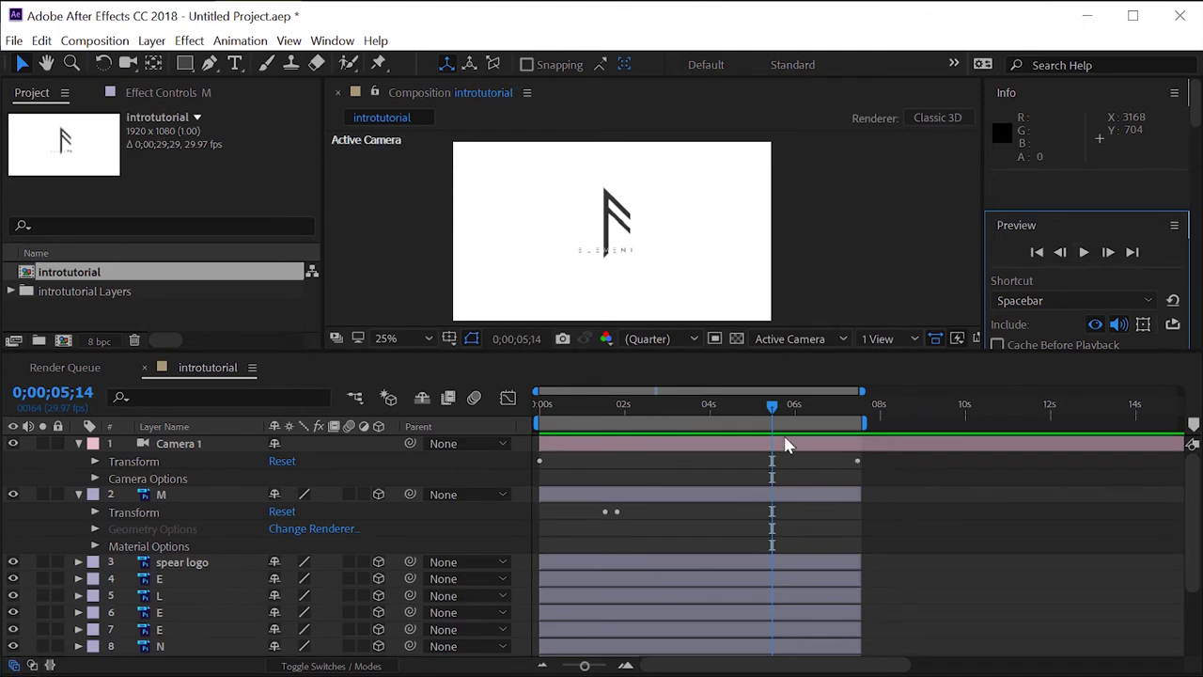
# Set the current time to 0;00;06;01.
pyautogui.moveTo(772, 411); pyautogui.dragTo(800, 416)
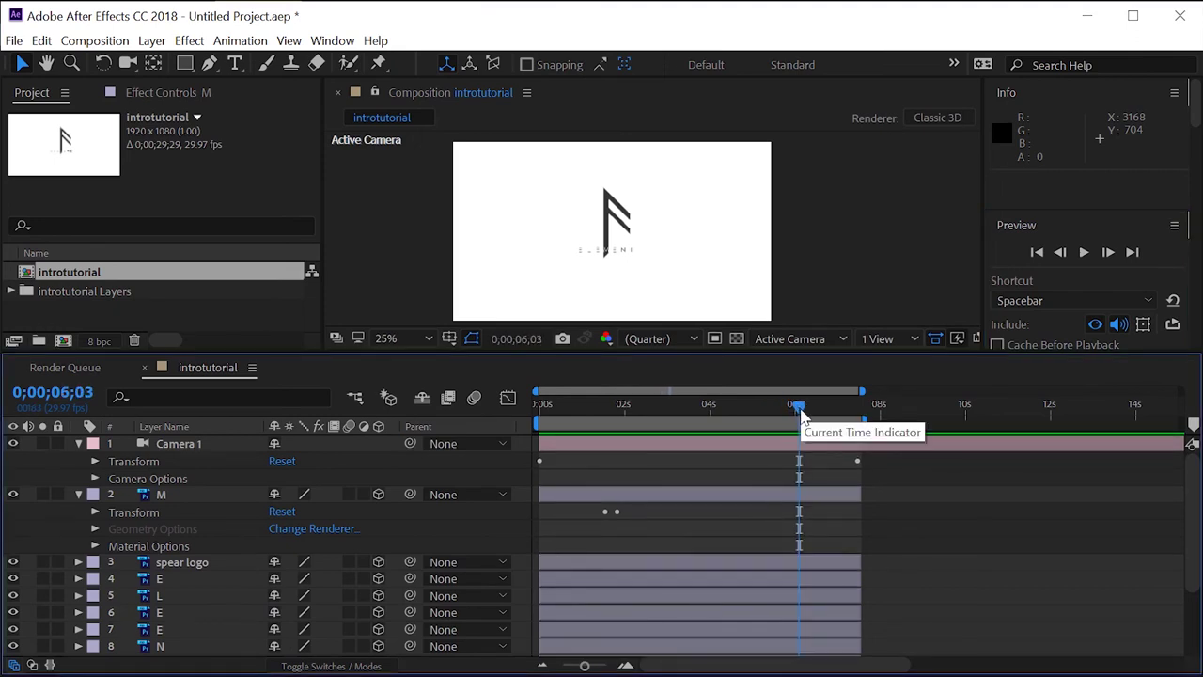
pyautogui.moveTo(800, 416); pyautogui.dragTo(815, 416)
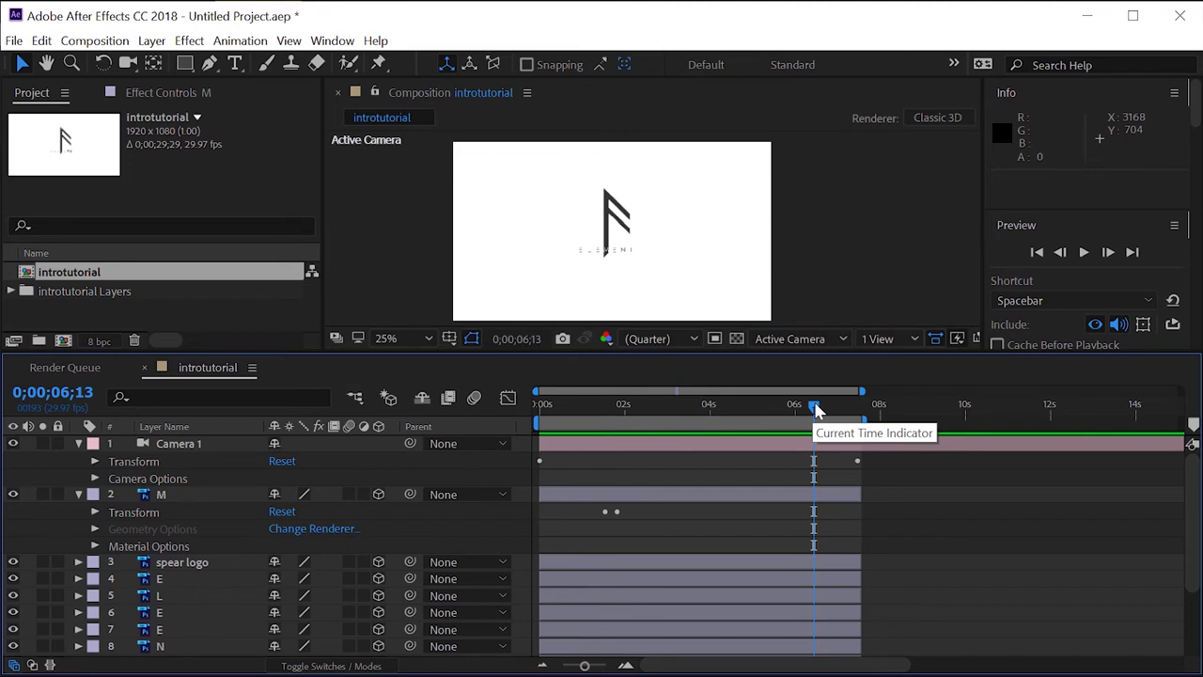
pyautogui.moveTo(815, 409); pyautogui.dragTo(798, 412)
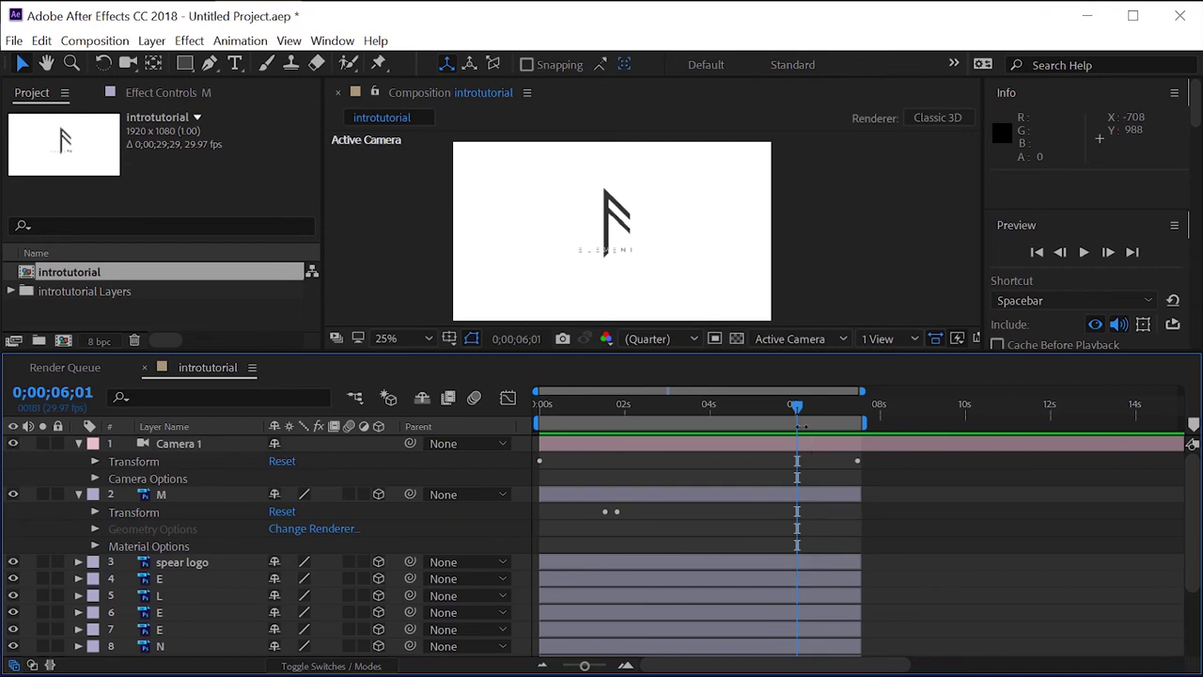
# Add an opacity keyframe to the M layer at 0;00;06;01.
pyautogui.click(95, 513)
pyautogui.scroll(-2, 204, 646)
pyautogui.scroll(-2, 604, 623)
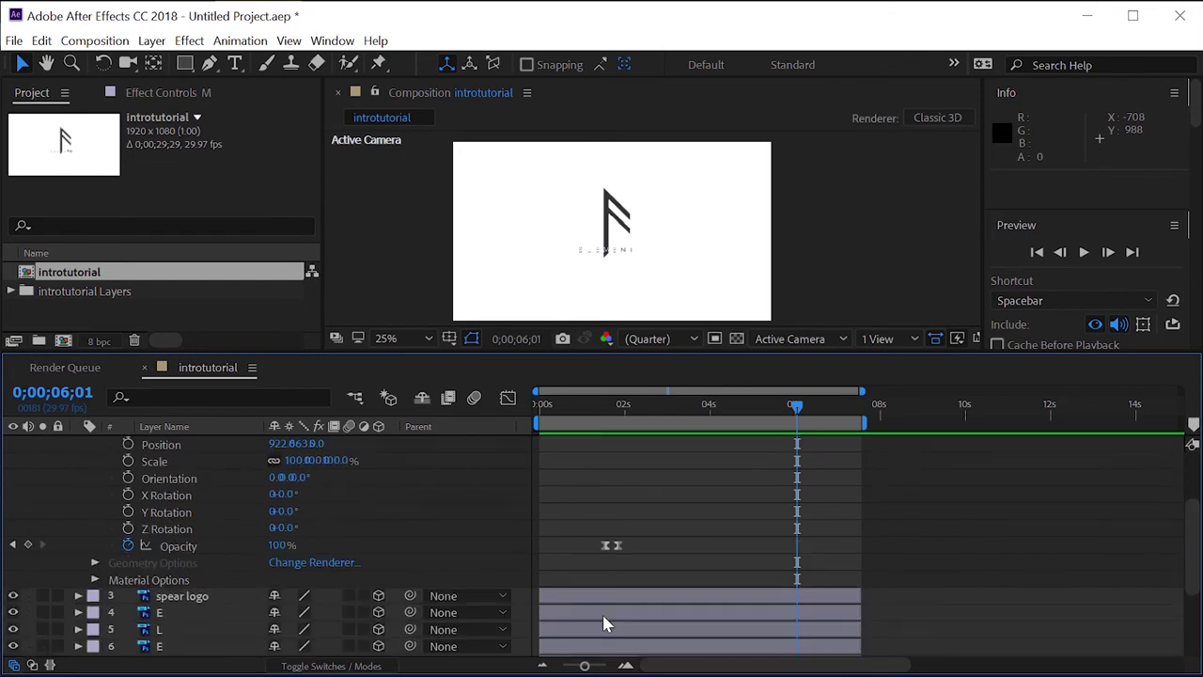
pyautogui.click(30, 546)
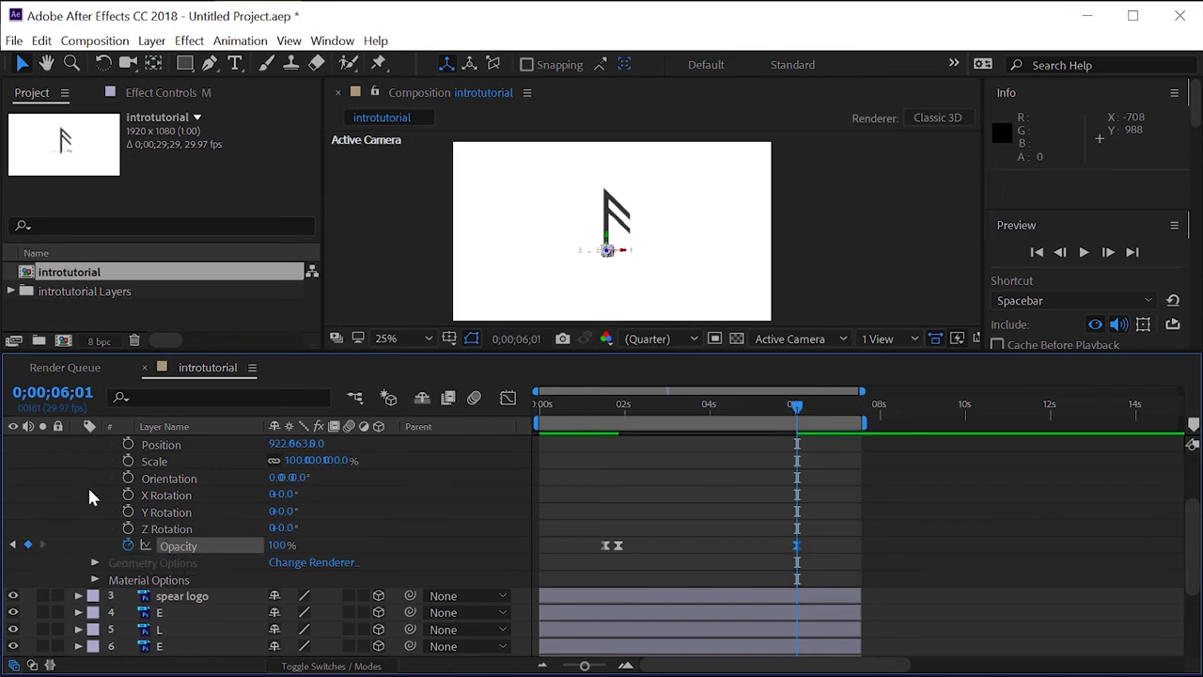
pyautogui.scroll(3, 89, 498)
pyautogui.scroll(-2, 82, 506)
pyautogui.scroll(-1, 103, 517)
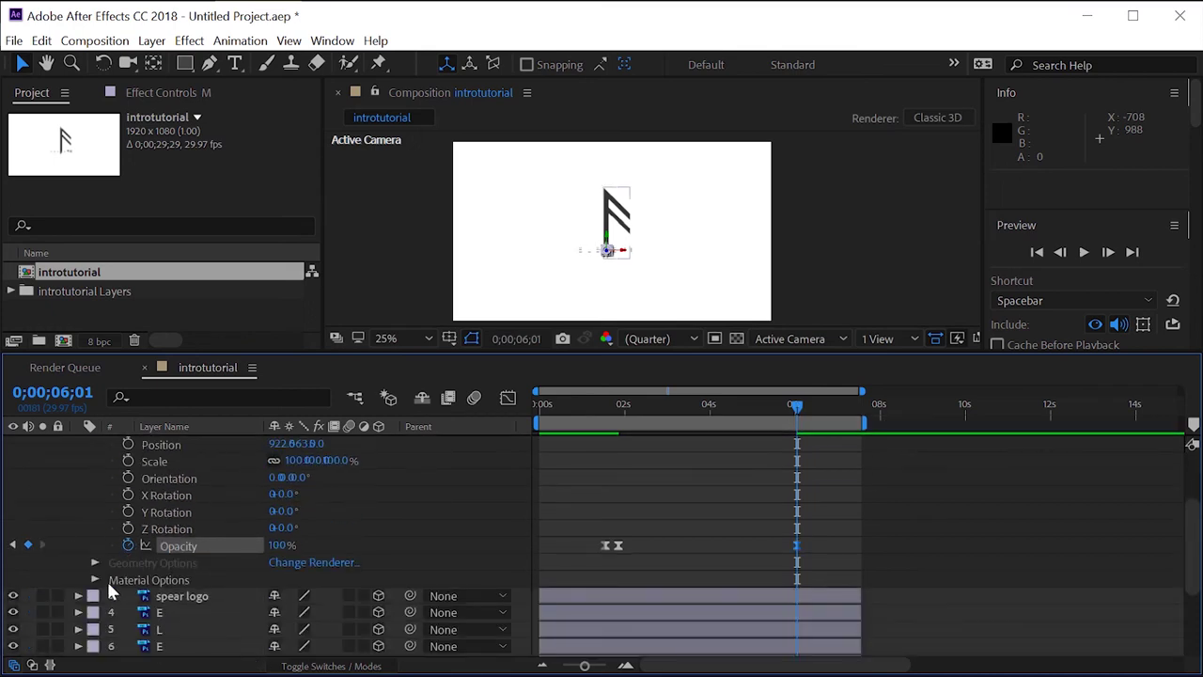
pyautogui.scroll(1, 120, 529)
pyautogui.click(78, 443)
# Add 0;00;06;01 opacity keyframes to the L layer and the next E layer.
pyautogui.click(78, 459)
pyautogui.click(94, 480)
pyautogui.scroll(-2, 310, 568)
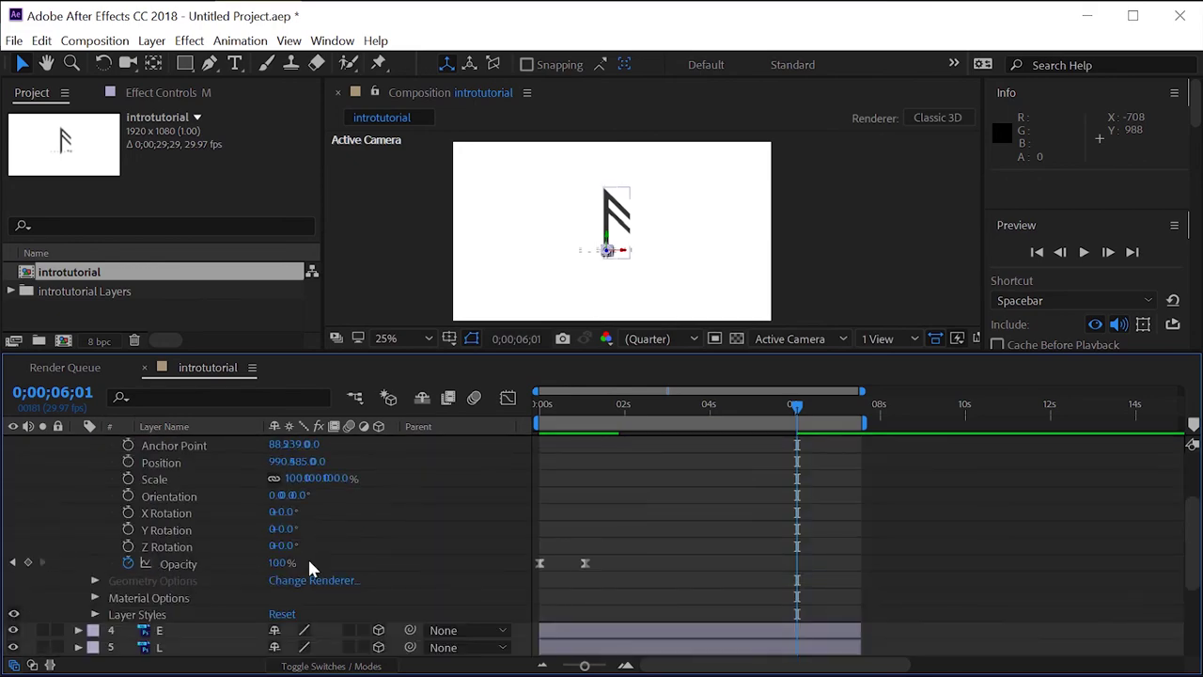
pyautogui.click(28, 652)
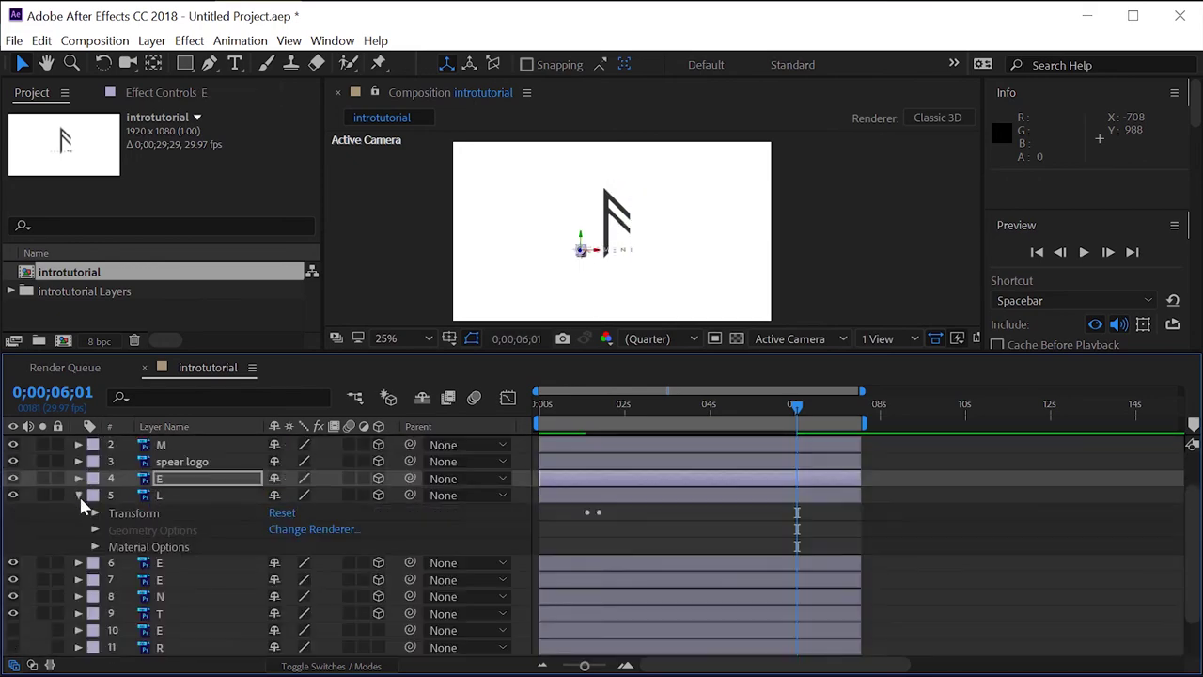
pyautogui.click(94, 462)
pyautogui.click(78, 443)
pyautogui.click(78, 511)
pyautogui.click(94, 529)
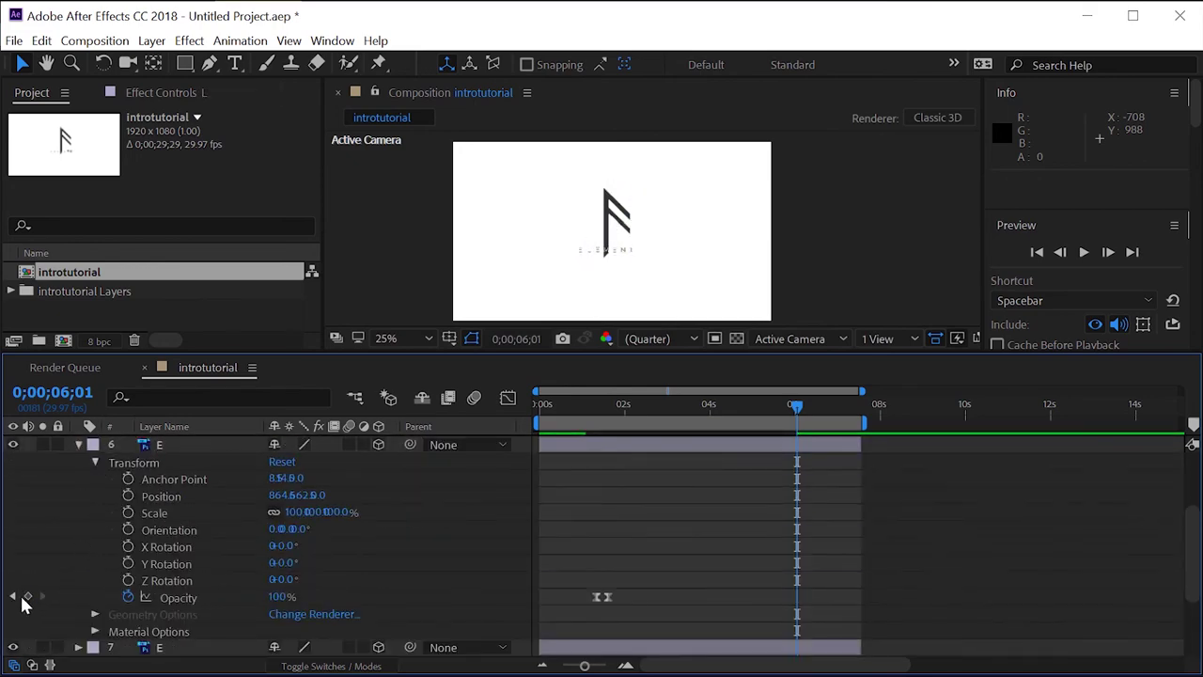
pyautogui.click(28, 596)
pyautogui.click(78, 444)
# Add 0;00;06;01 opacity keyframes to the following E and N layers, then select T.
pyautogui.click(78, 528)
pyautogui.click(94, 545)
pyautogui.click(78, 494)
pyautogui.click(78, 545)
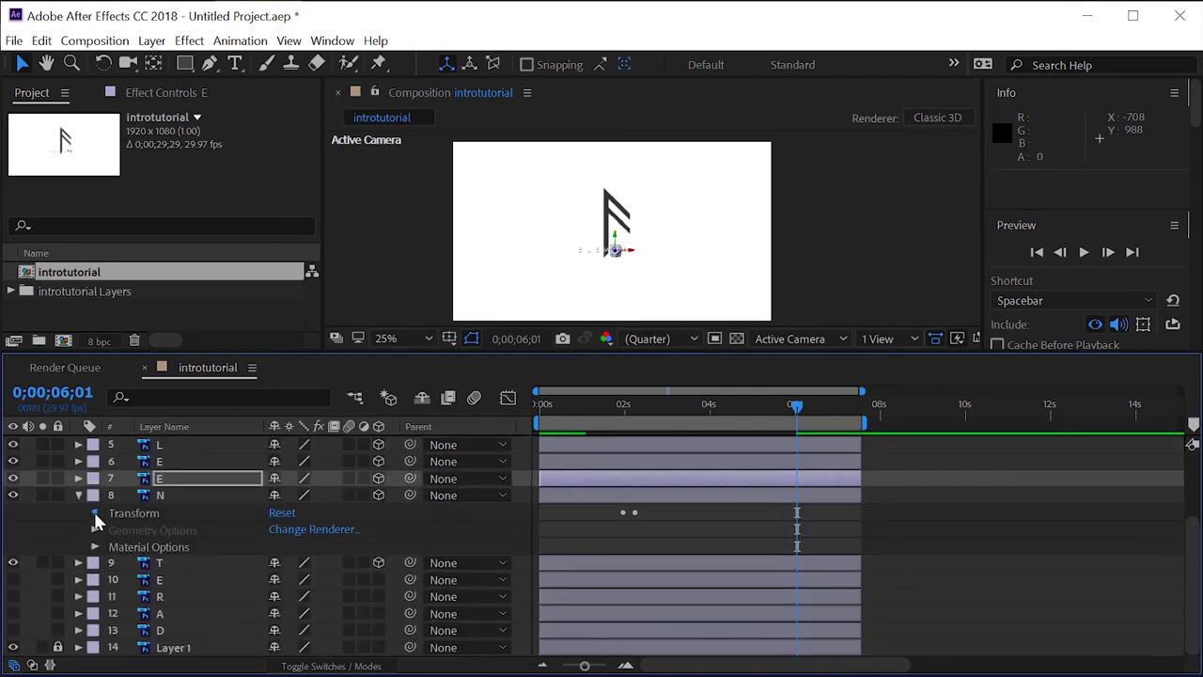
pyautogui.click(94, 563)
pyautogui.scroll(-2, 84, 555)
pyautogui.click(28, 596)
pyautogui.click(78, 444)
pyautogui.click(159, 562)
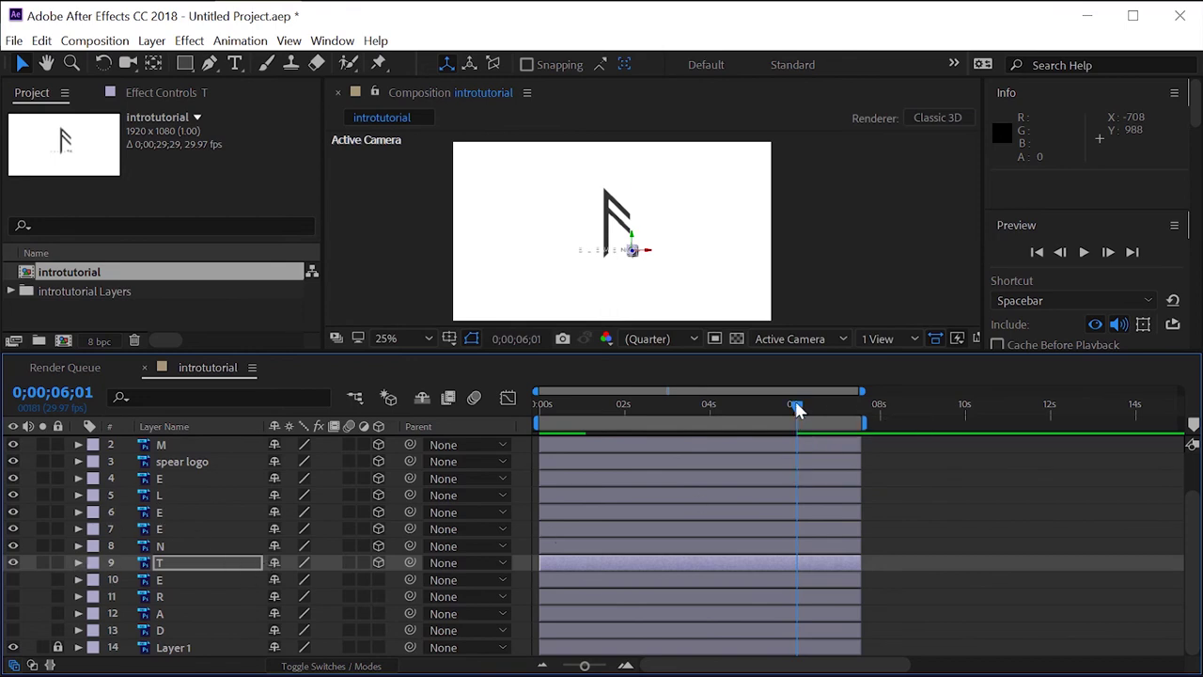
# Move the current time to 0;00;07;17, the first black frame past the layer ends.
pyautogui.moveTo(795, 408); pyautogui.dragTo(860, 407)
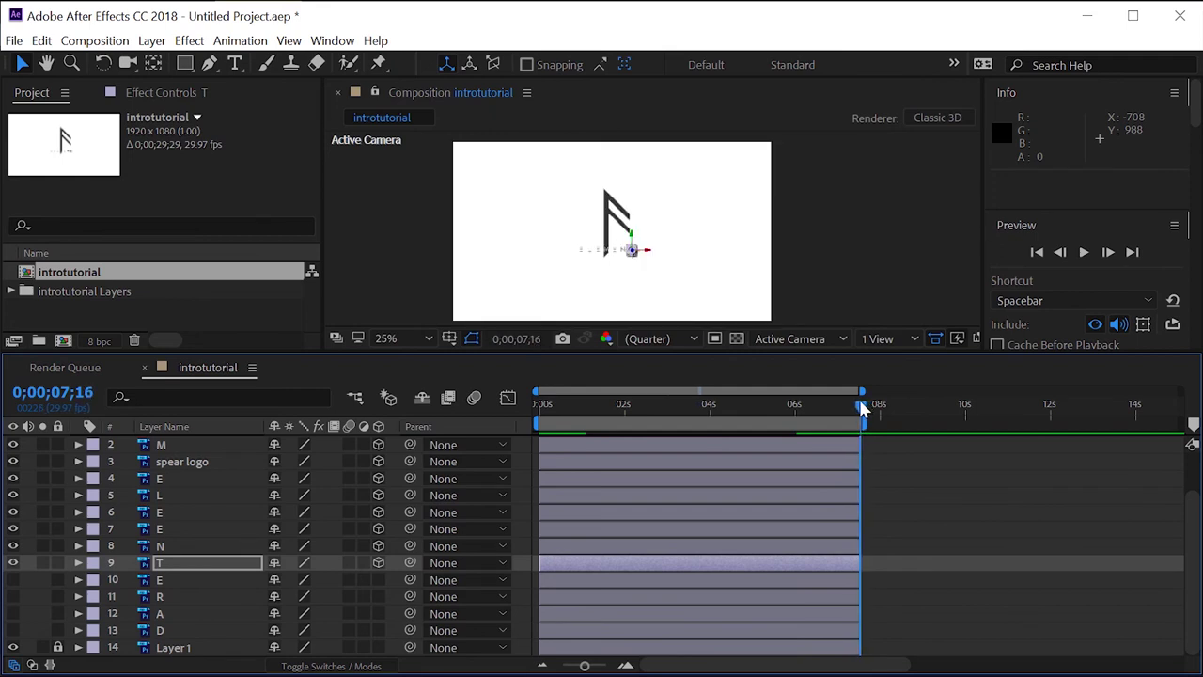
pyautogui.scroll(5, 871, 471)
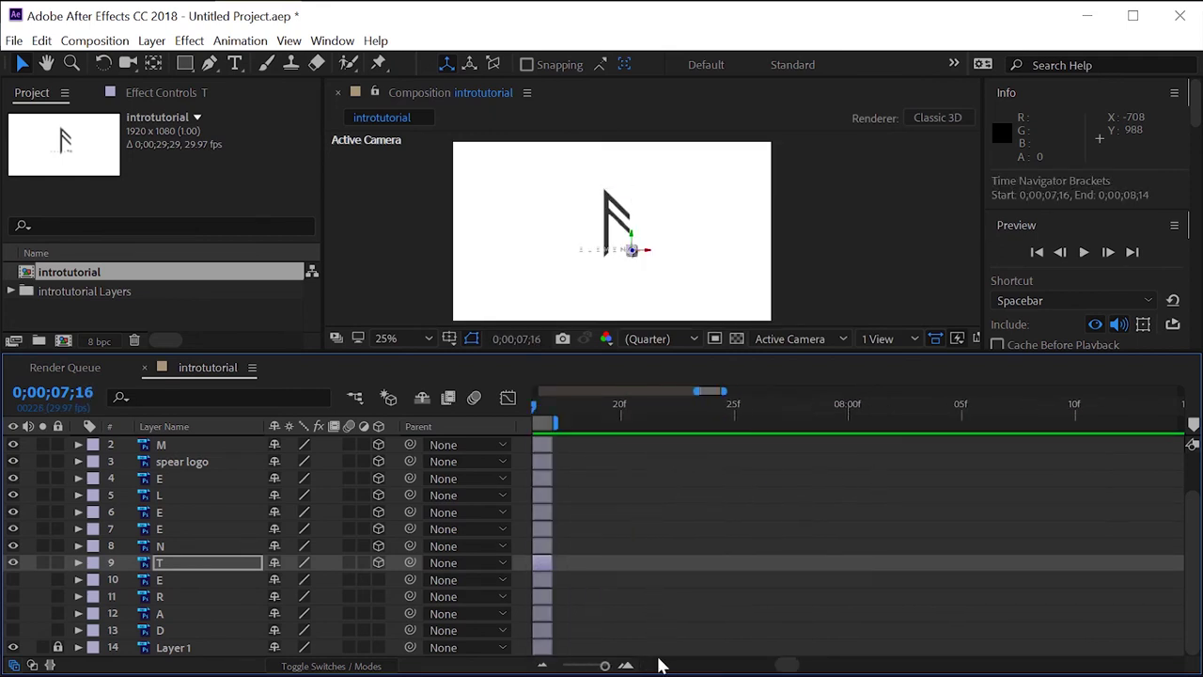
pyautogui.moveTo(778, 667); pyautogui.dragTo(771, 667)
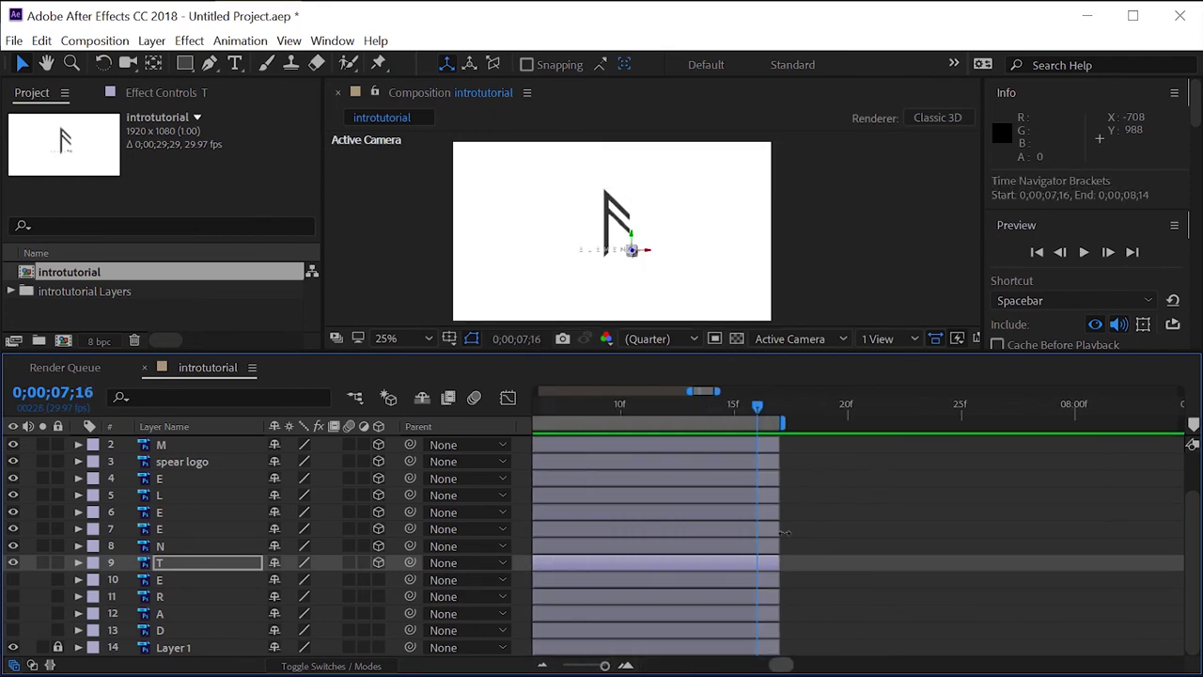
pyautogui.moveTo(756, 406); pyautogui.dragTo(779, 406)
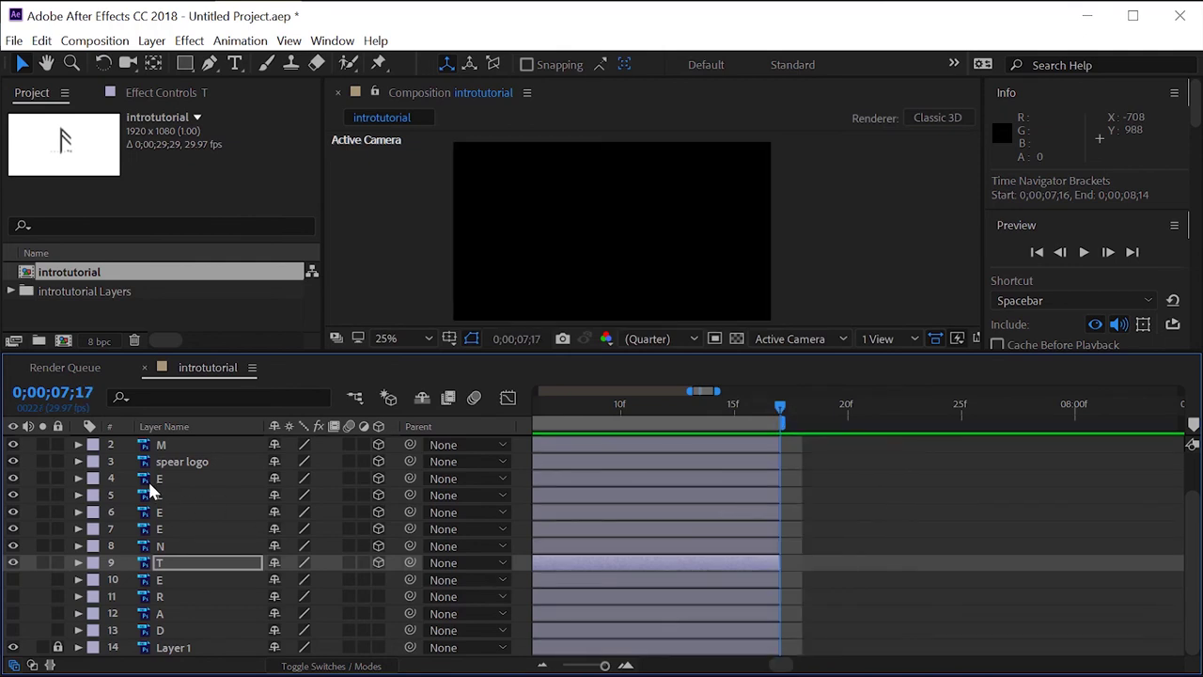
# Key the M layer's and spear logo's Opacity to 0% at 0;00;07;17.
pyautogui.click(76, 443)
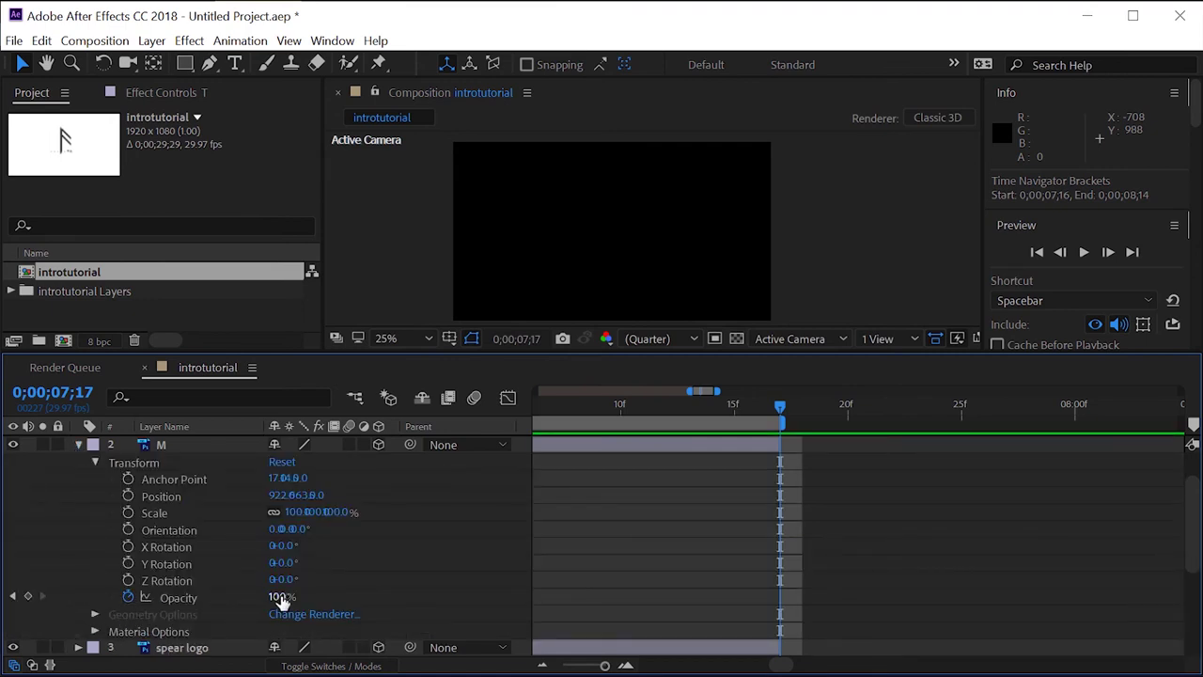
pyautogui.moveTo(280, 600); pyautogui.dragTo(256, 597)
pyautogui.click(80, 447)
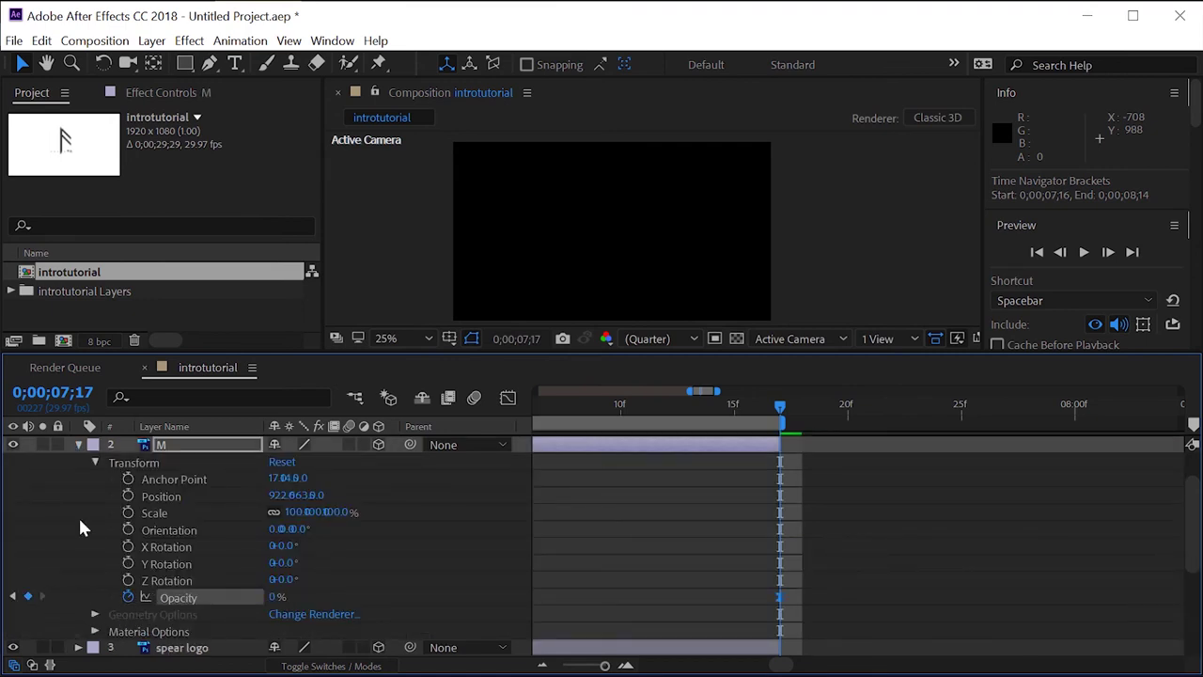
pyautogui.click(79, 445)
pyautogui.click(79, 462)
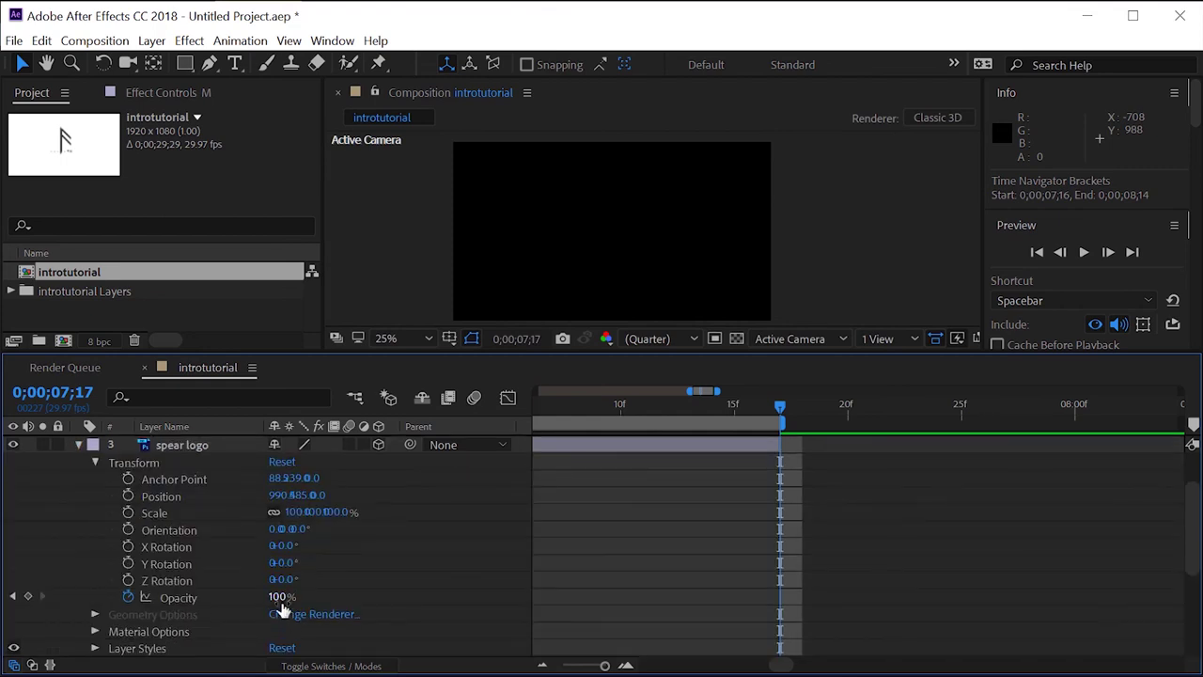
pyautogui.moveTo(279, 598); pyautogui.dragTo(207, 596)
pyautogui.click(84, 448)
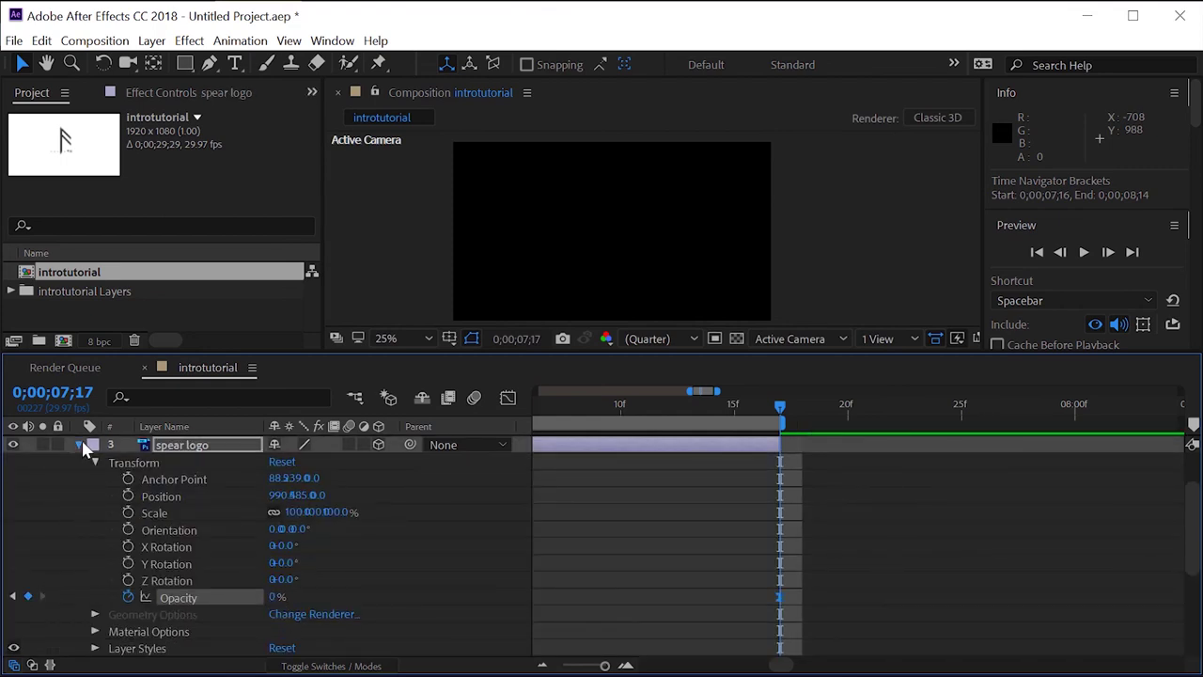
pyautogui.click(85, 447)
# Key the first E and the L letter layers' Opacity to 0%.
pyautogui.click(79, 478)
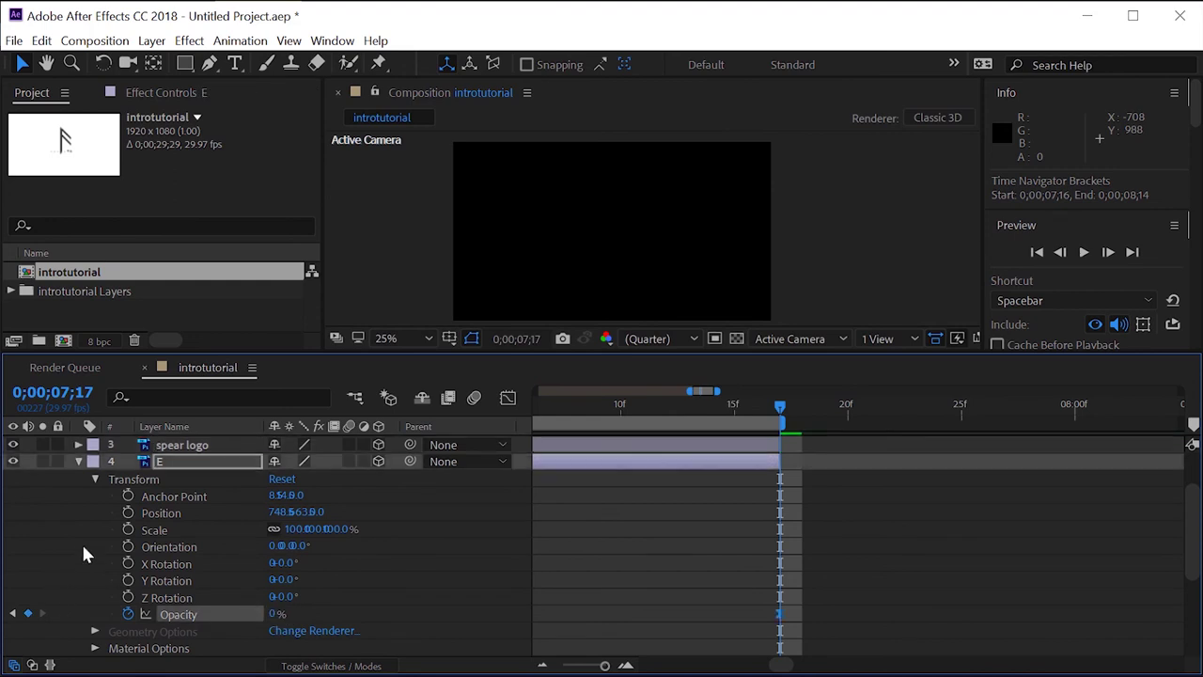
pyautogui.click(79, 460)
pyautogui.click(79, 495)
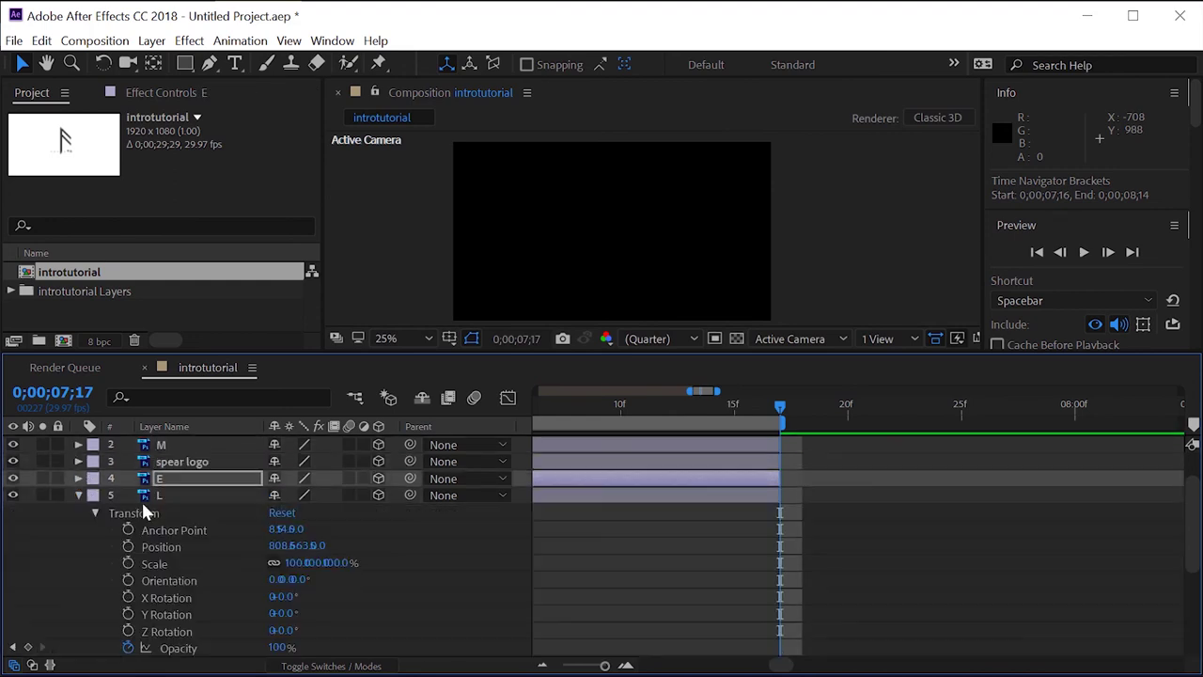
pyautogui.moveTo(279, 614); pyautogui.dragTo(75, 613)
pyautogui.click(94, 461)
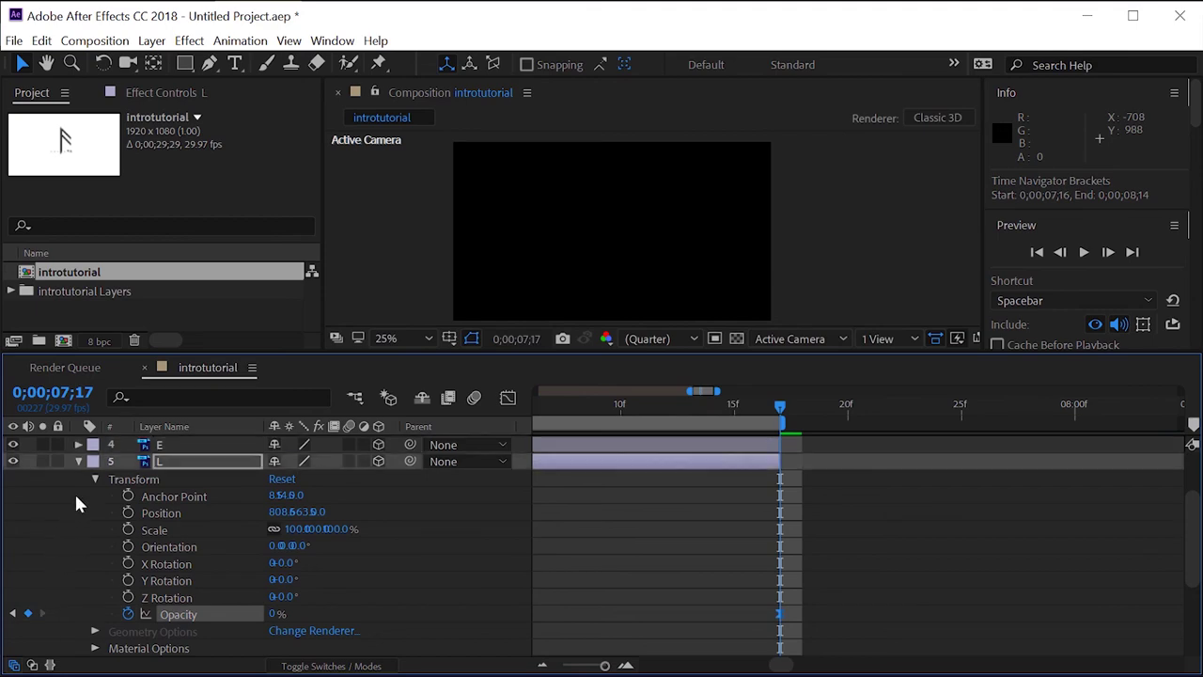
# Key the second E letter layer's (layer 7) Opacity to 0%.
pyautogui.click(79, 460)
pyautogui.click(79, 511)
pyautogui.moveTo(282, 620); pyautogui.dragTo(134, 616)
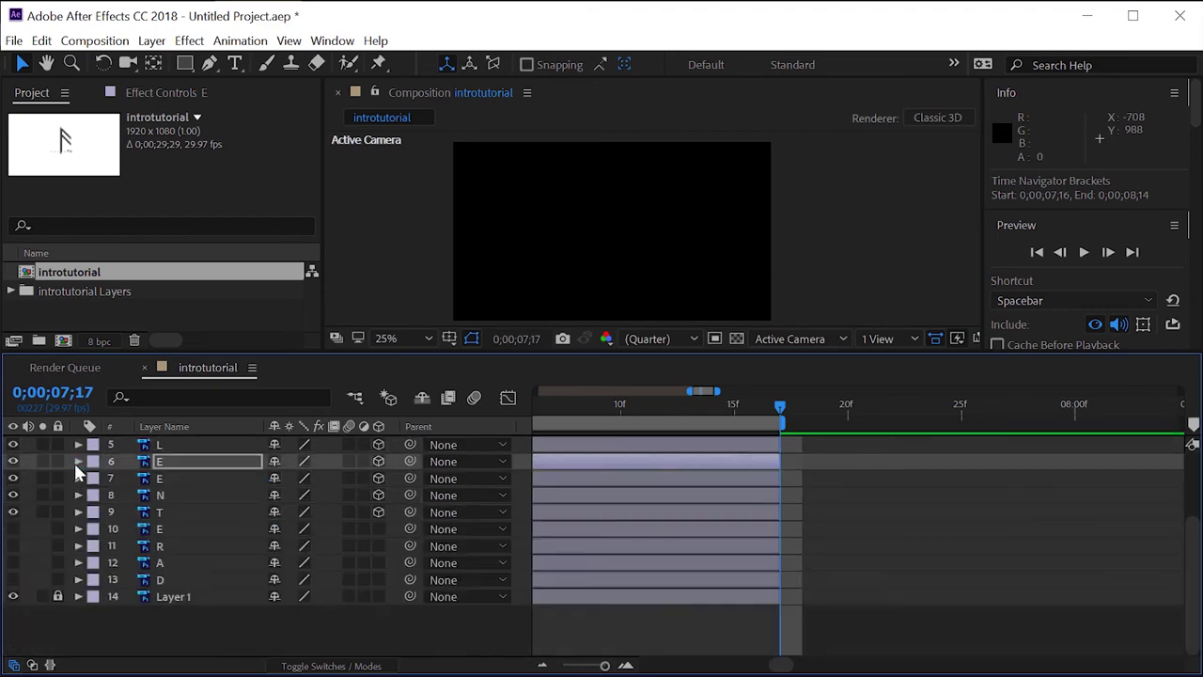
pyautogui.click(79, 461)
pyautogui.moveTo(282, 613); pyautogui.dragTo(101, 604)
# Key the N and T letter layers' Opacity to 0%.
pyautogui.click(79, 460)
pyautogui.moveTo(282, 614); pyautogui.dragTo(103, 610)
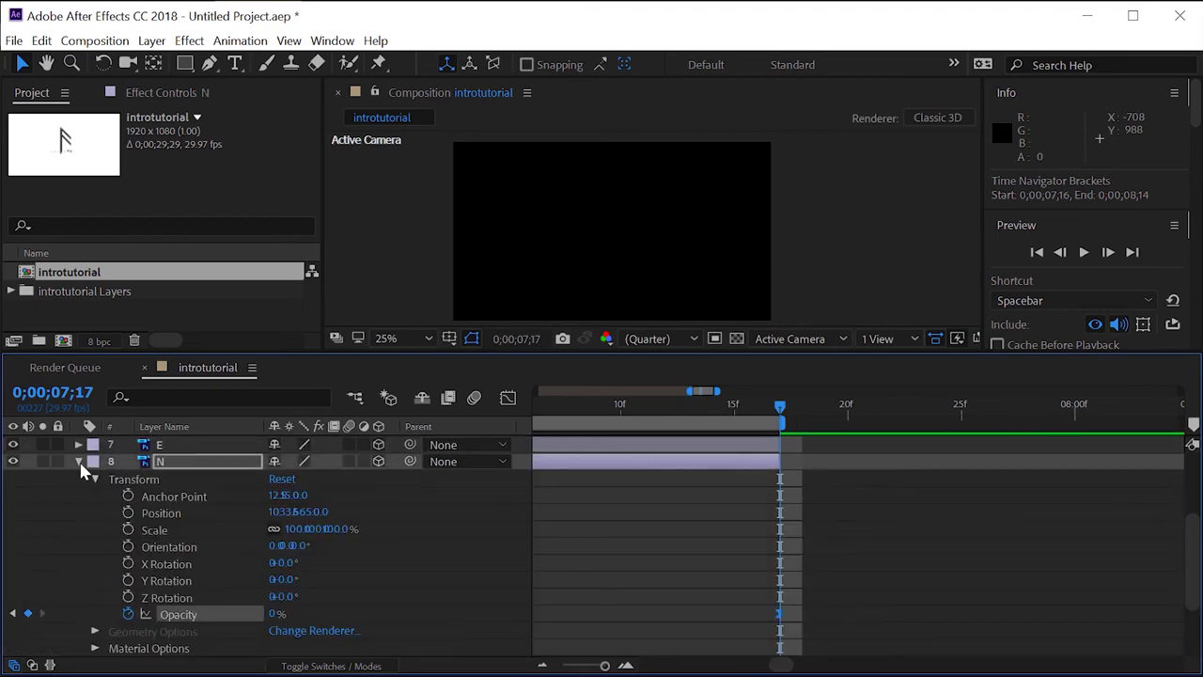
pyautogui.click(79, 461)
pyautogui.click(79, 561)
pyautogui.moveTo(279, 613); pyautogui.dragTo(103, 611)
pyautogui.click(79, 461)
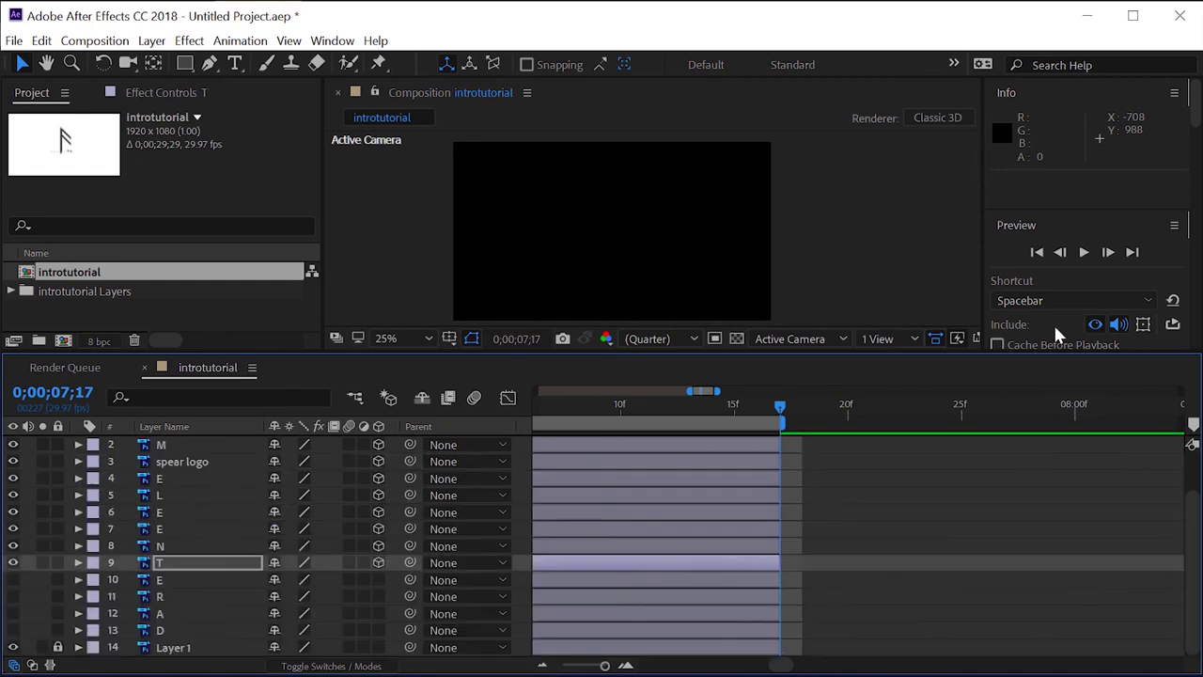
# Show the full 30 s timeline, rewind to the start, and preview the new fade-out.
pyautogui.press(';')
pyautogui.moveTo(701, 404); pyautogui.dragTo(531, 406)
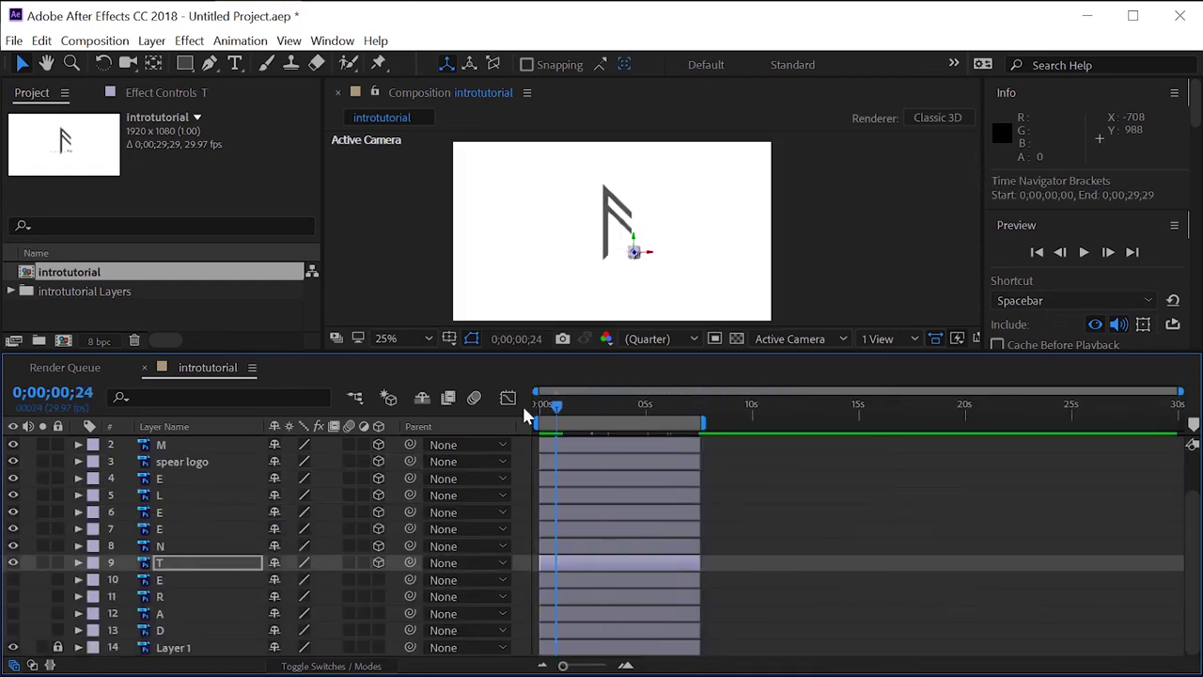
pyautogui.click(864, 224)
pyautogui.click(1083, 252)
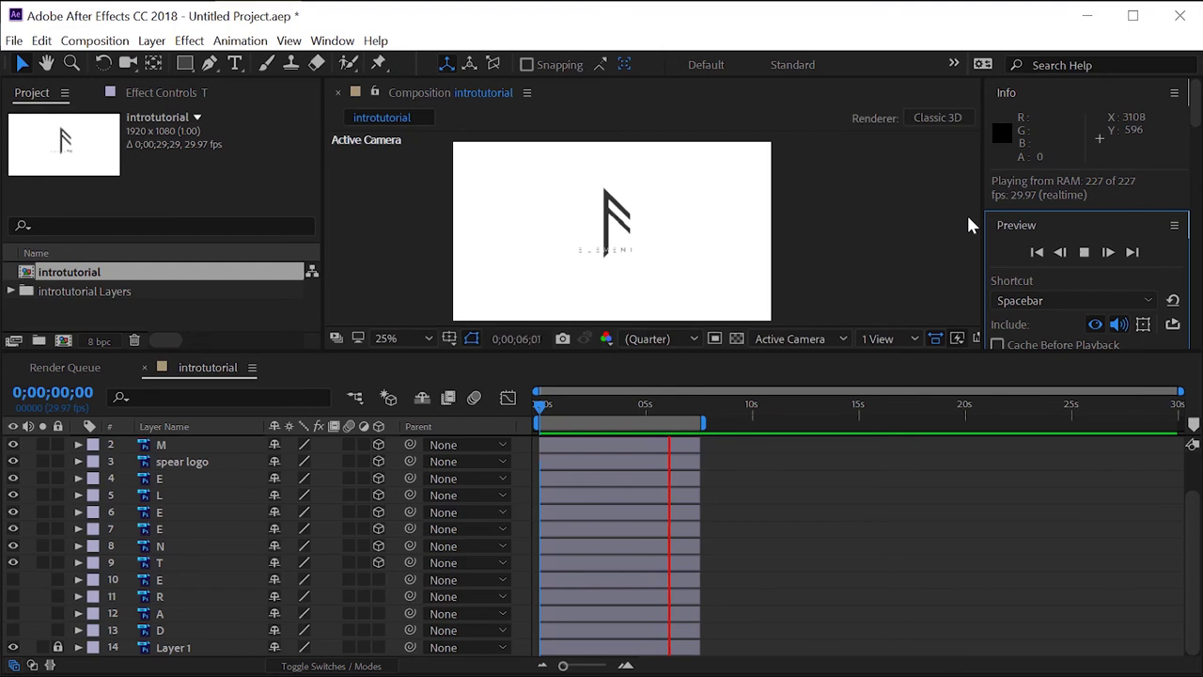
pyautogui.click(1081, 255)
pyautogui.click(1080, 256)
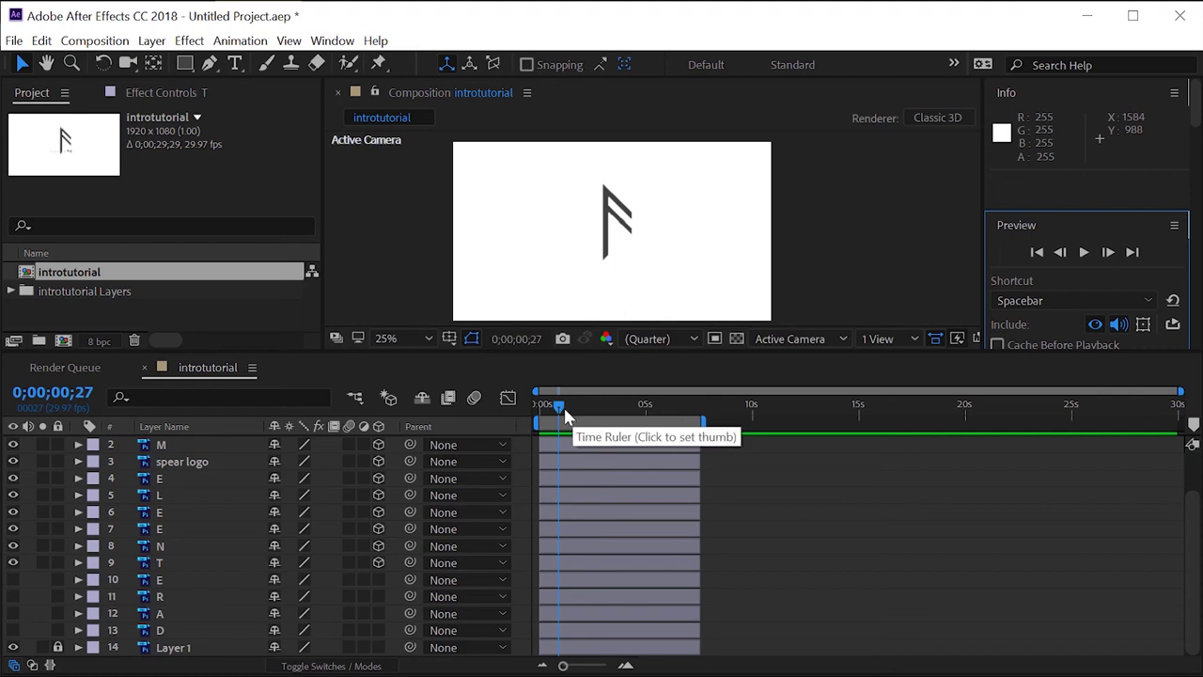
# Unlock Layer 1 and add a 100% Opacity keyframe near 0;00;06;23.
pyautogui.moveTo(558, 408)
pyautogui.mouseDown()
pyautogui.moveTo(655, 408)
pyautogui.moveTo(672, 426)
pyautogui.mouseUp()
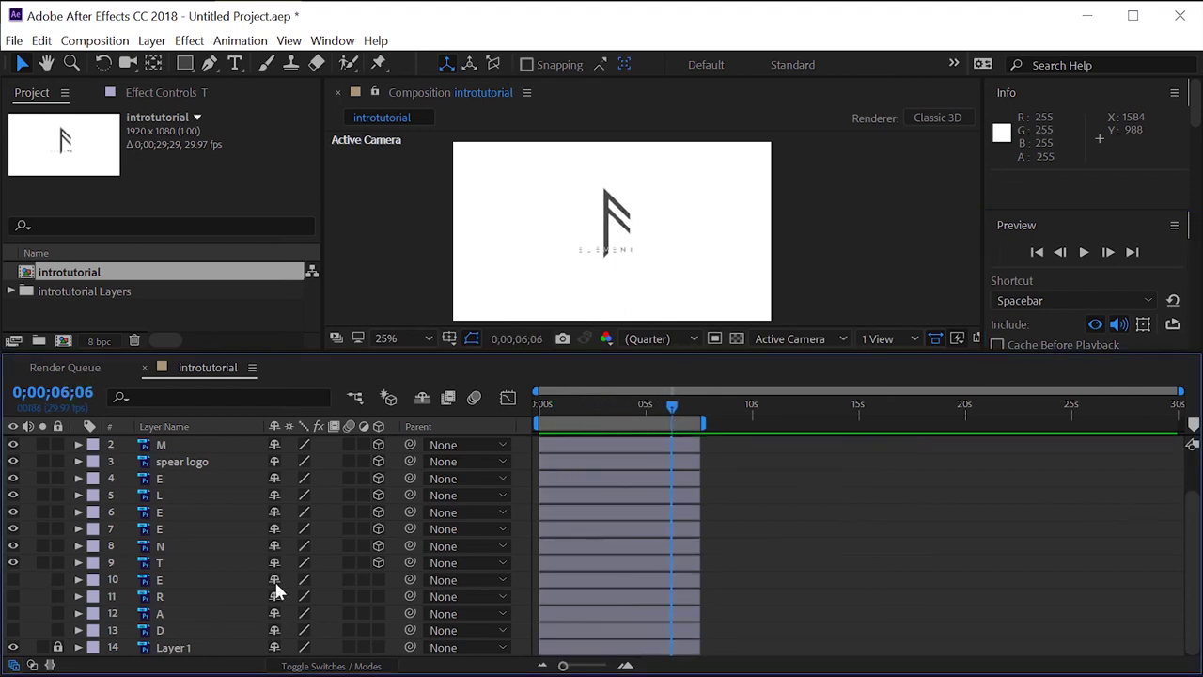
pyautogui.click(59, 648)
pyautogui.click(78, 648)
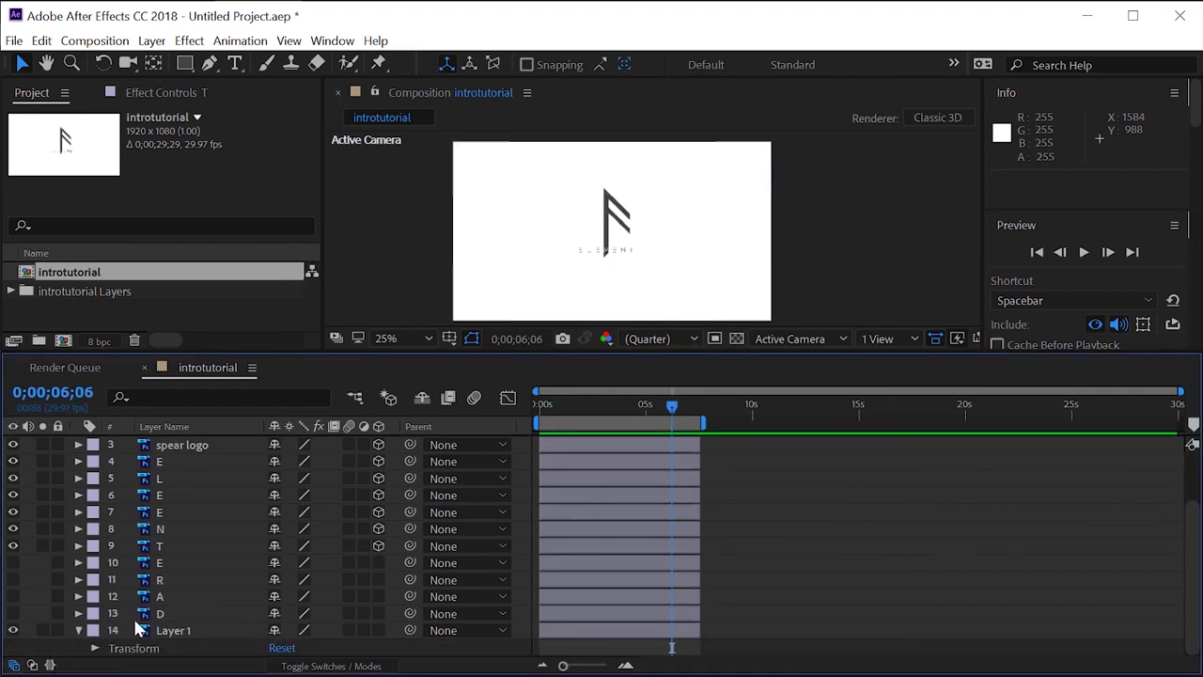
pyautogui.click(95, 649)
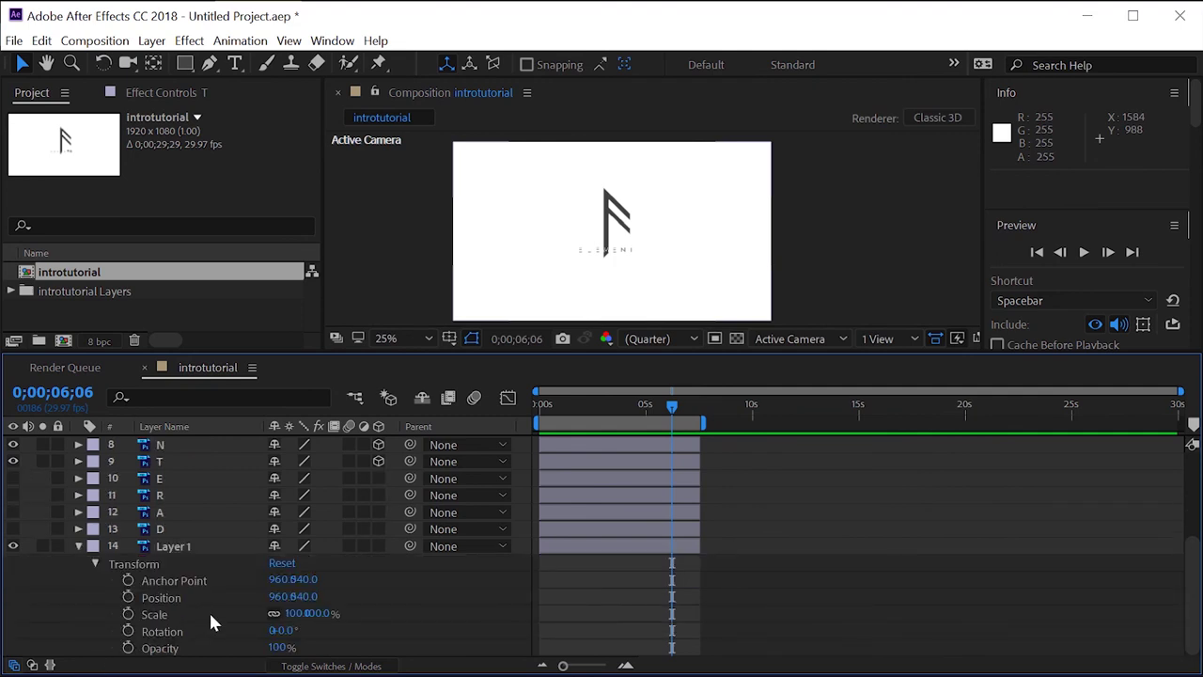
pyautogui.moveTo(671, 404); pyautogui.dragTo(679, 406)
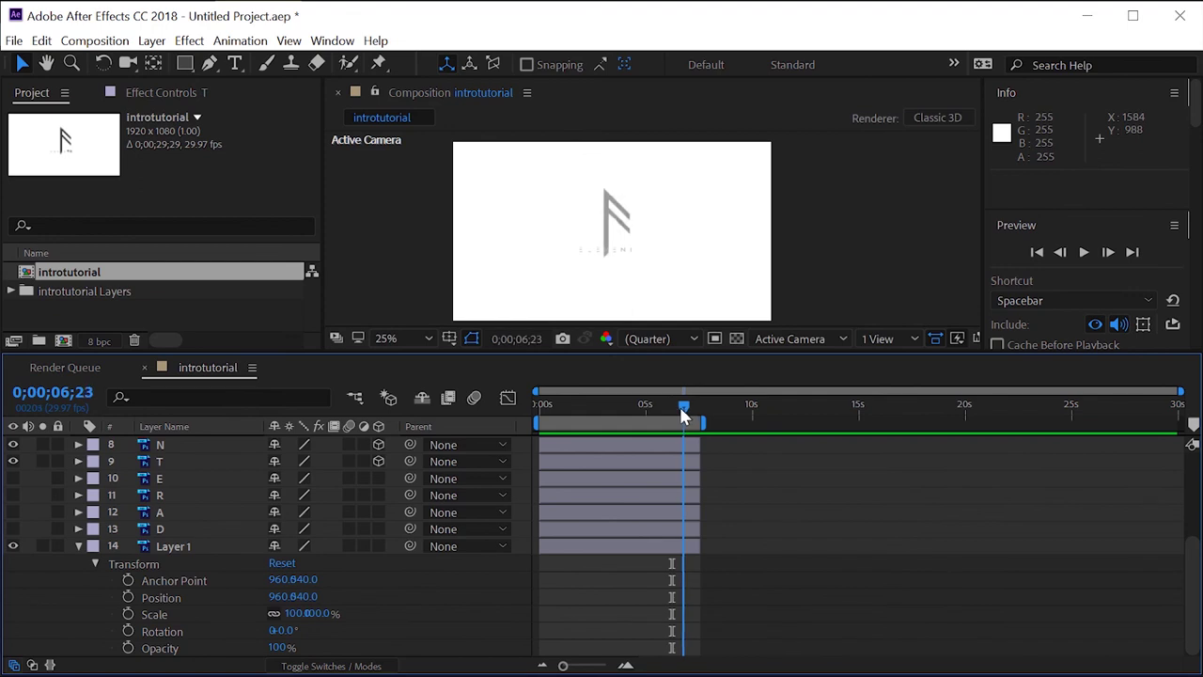
pyautogui.click(129, 648)
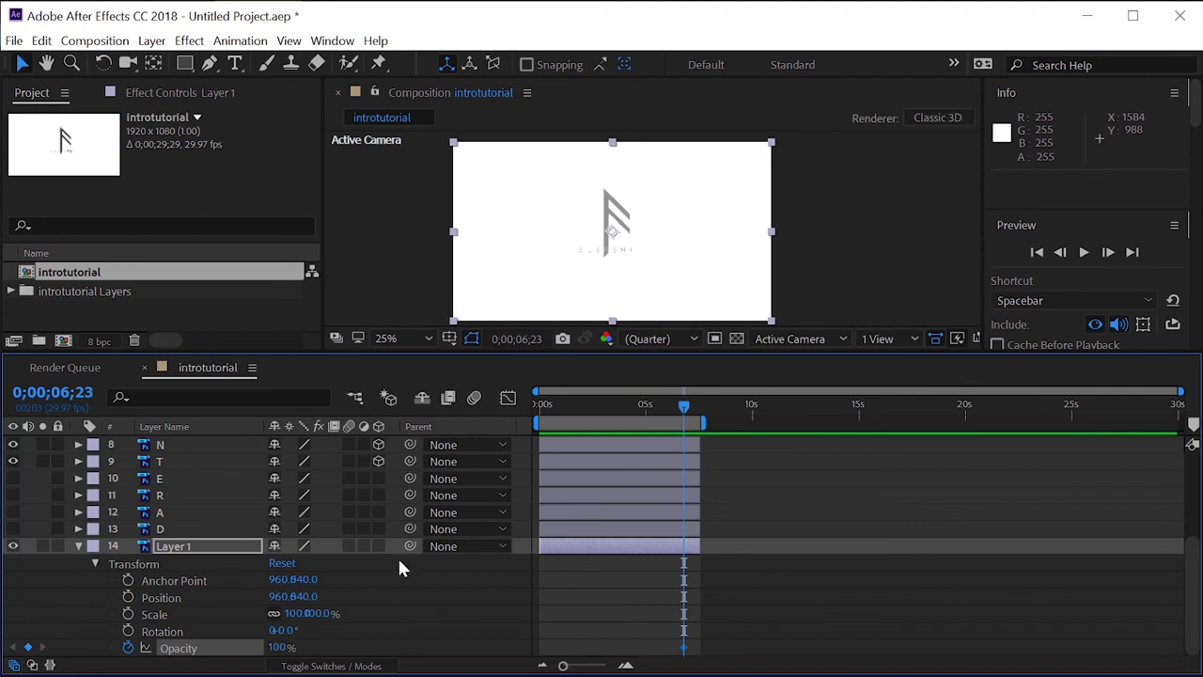
# Set Layer 1's Opacity to 0% at 0;00;07;17.
pyautogui.moveTo(684, 416); pyautogui.dragTo(699, 417)
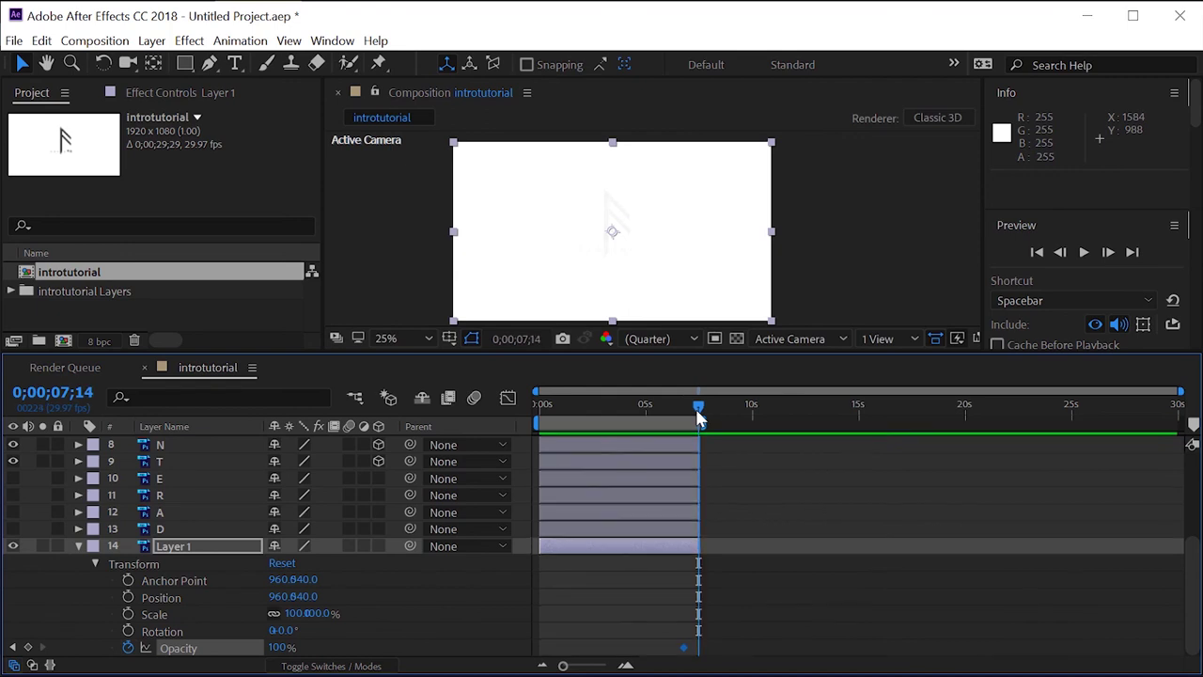
pyautogui.scroll(5, 719, 569)
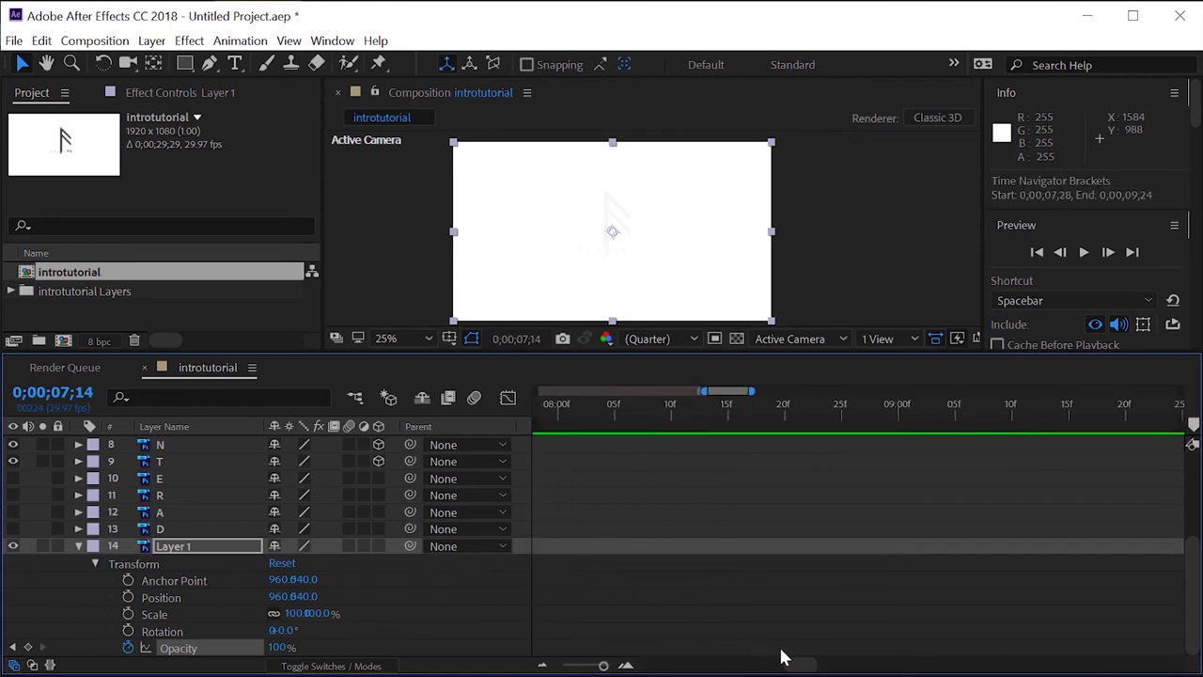
pyautogui.moveTo(781, 660)
pyautogui.mouseDown()
pyautogui.moveTo(792, 666)
pyautogui.moveTo(780, 664)
pyautogui.mouseUp()
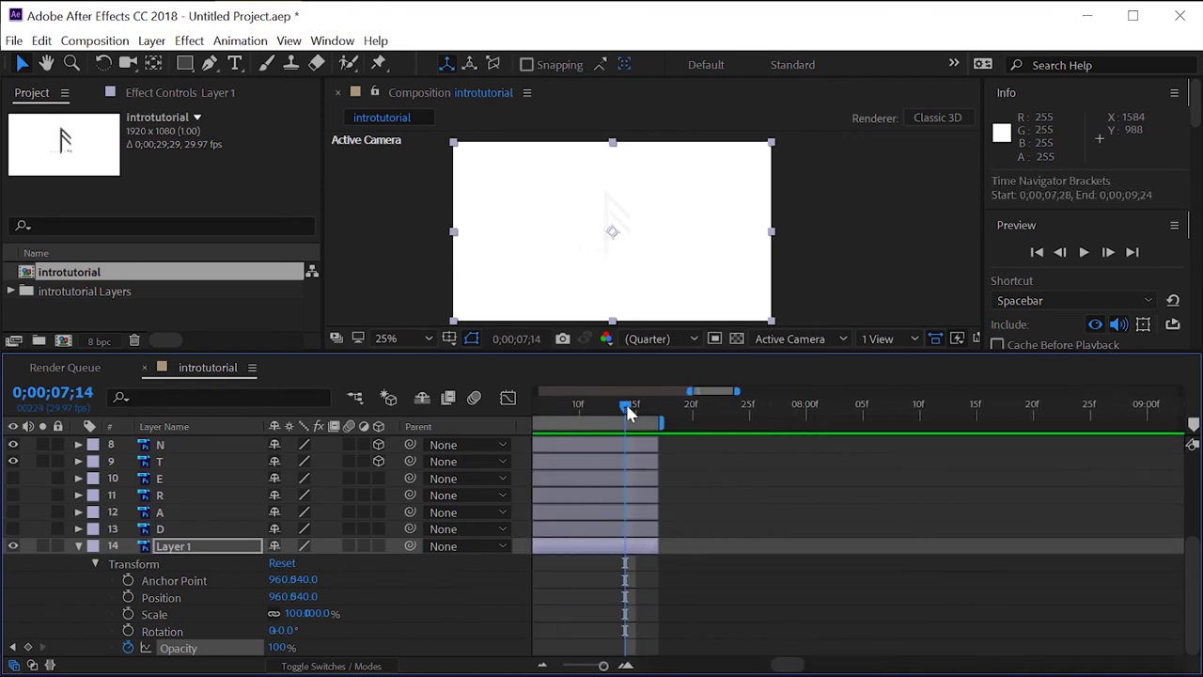
pyautogui.moveTo(628, 406); pyautogui.dragTo(655, 403)
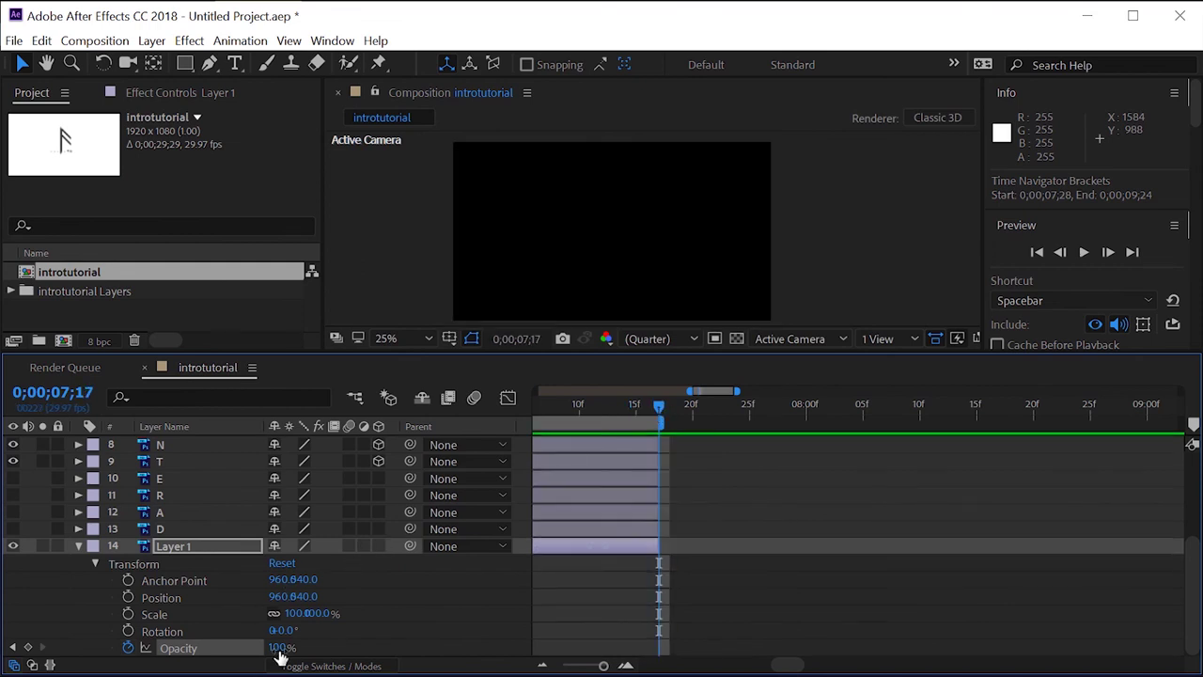
pyautogui.moveTo(280, 648); pyautogui.dragTo(259, 648)
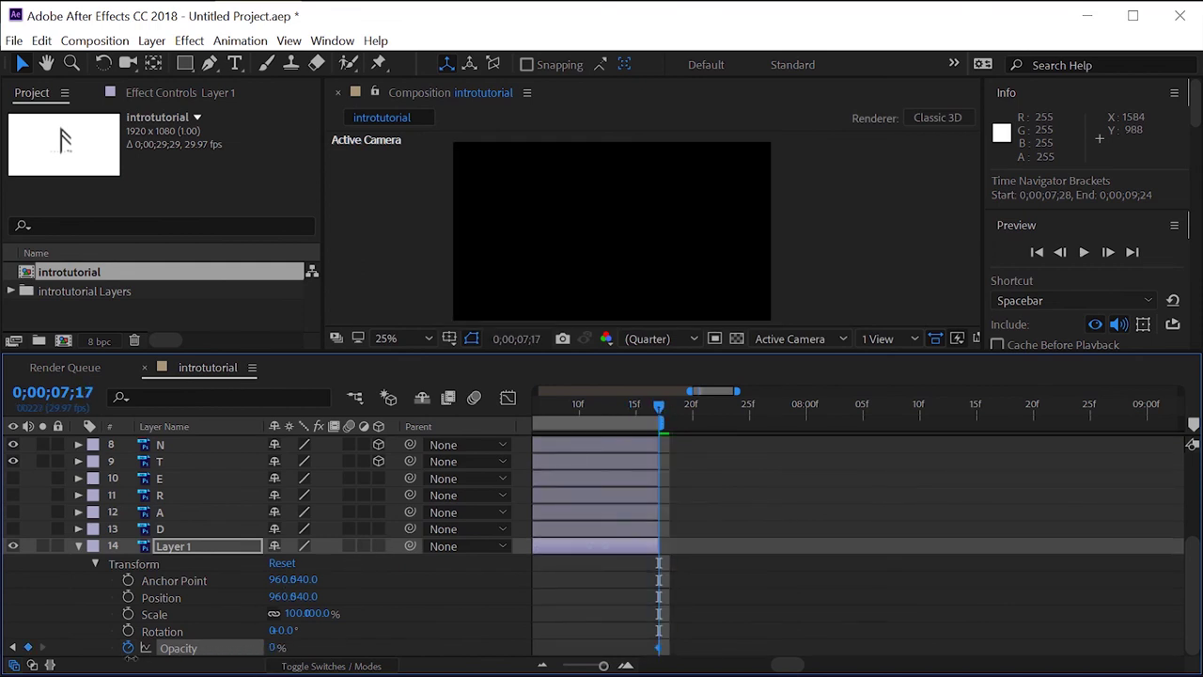
pyautogui.click(79, 546)
pyautogui.scroll(3, 566, 591)
# Show the whole comp duration, rewind to 0, and play the finished intro through its fade to black.
pyautogui.press(';')
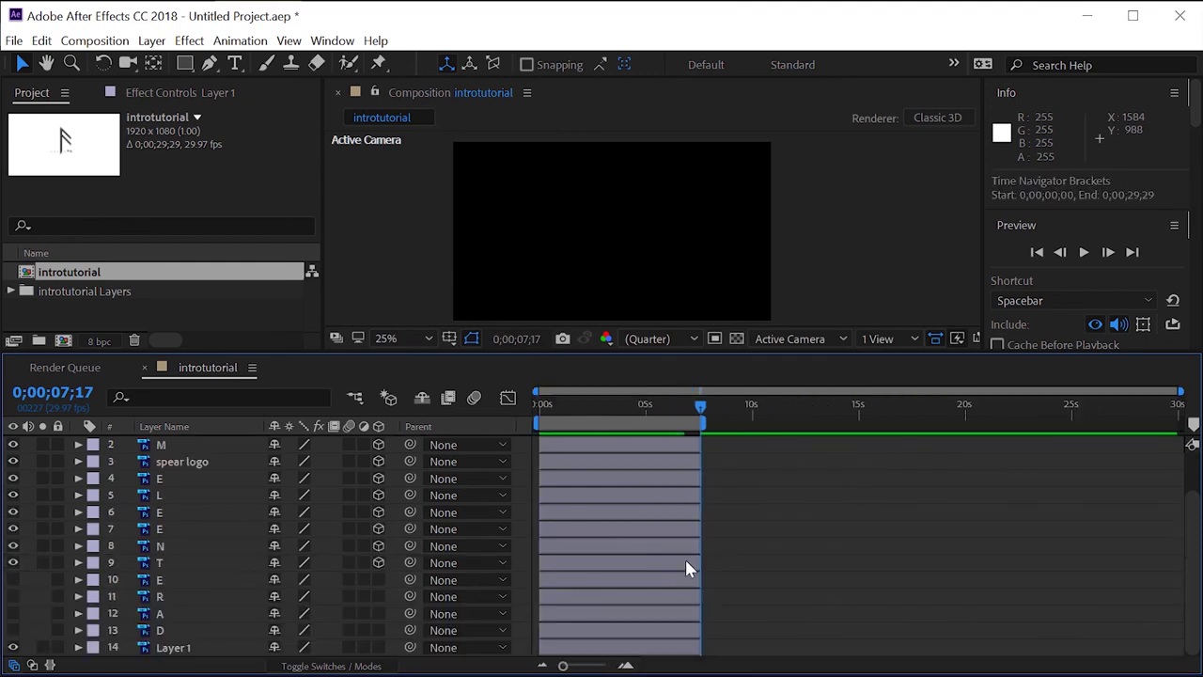
pyautogui.moveTo(700, 411); pyautogui.dragTo(518, 410)
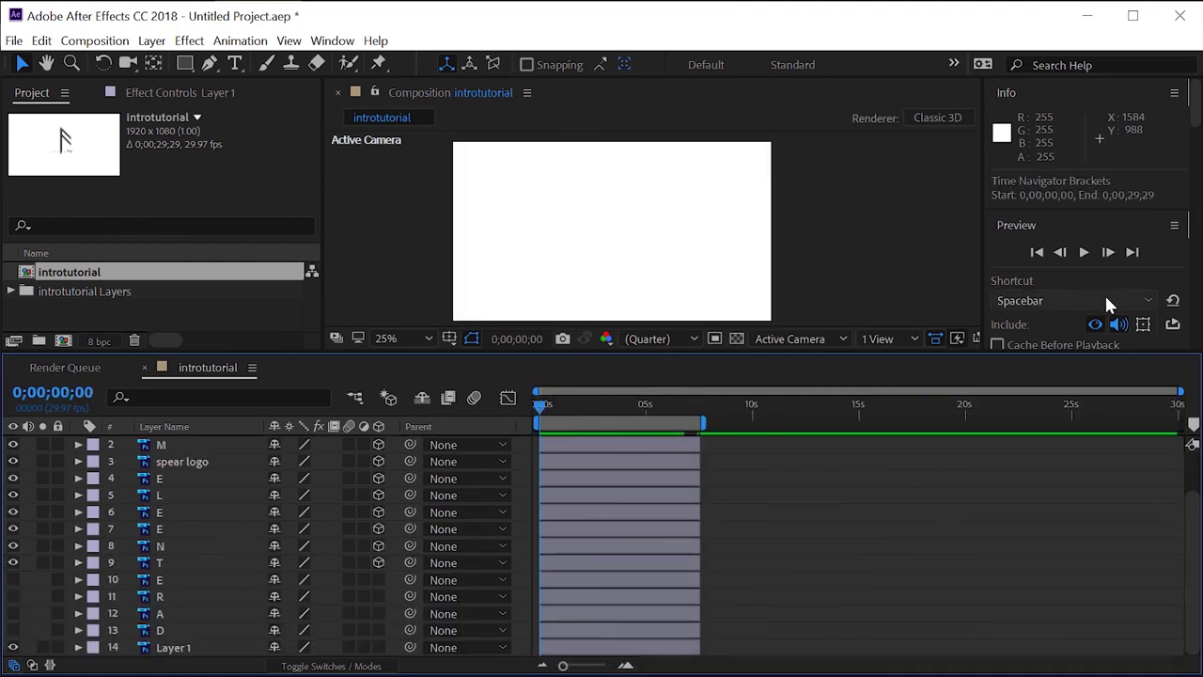
pyautogui.click(1084, 252)
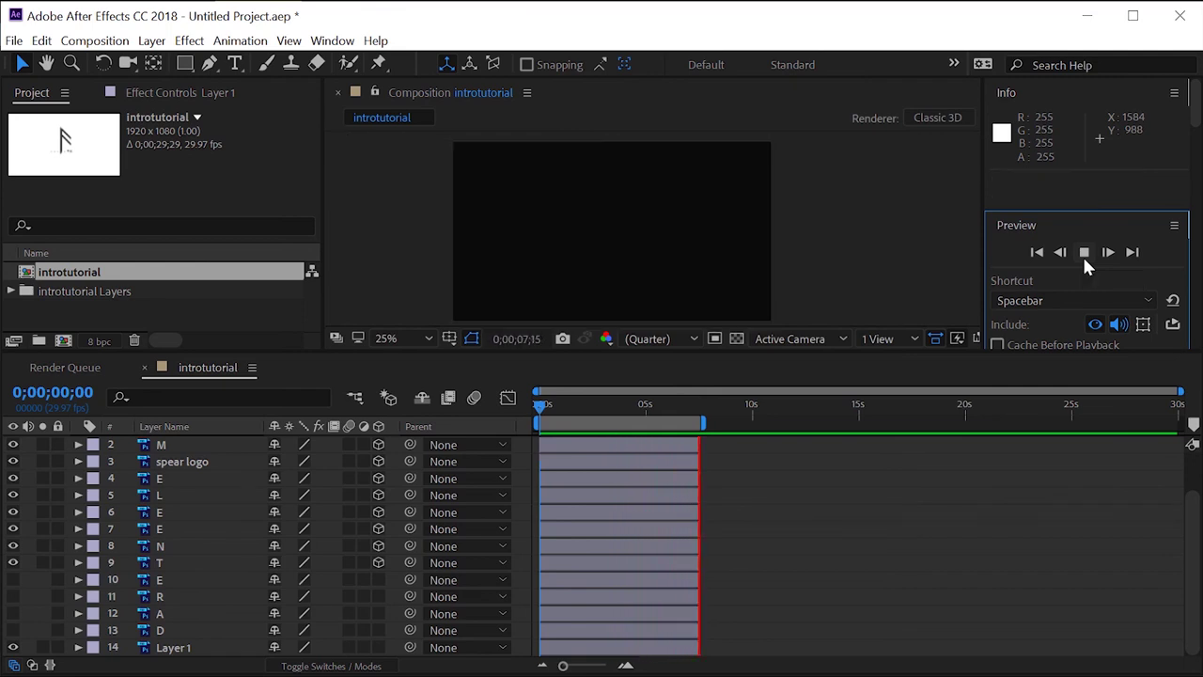
pyautogui.click(1082, 251)
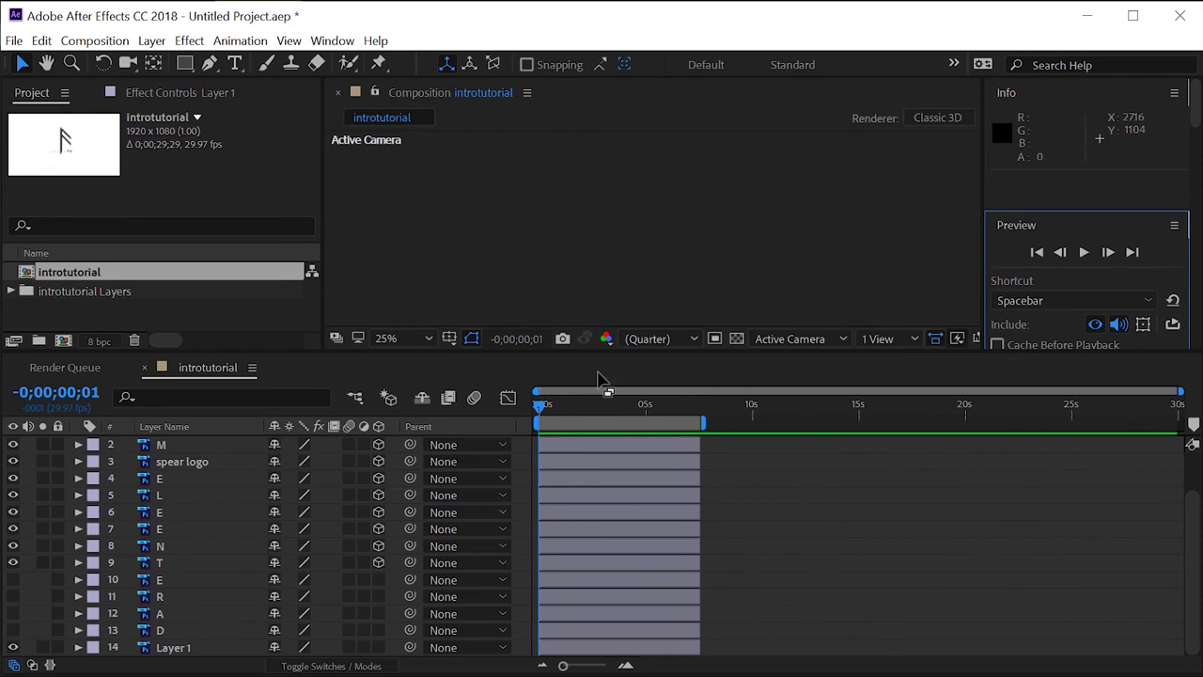